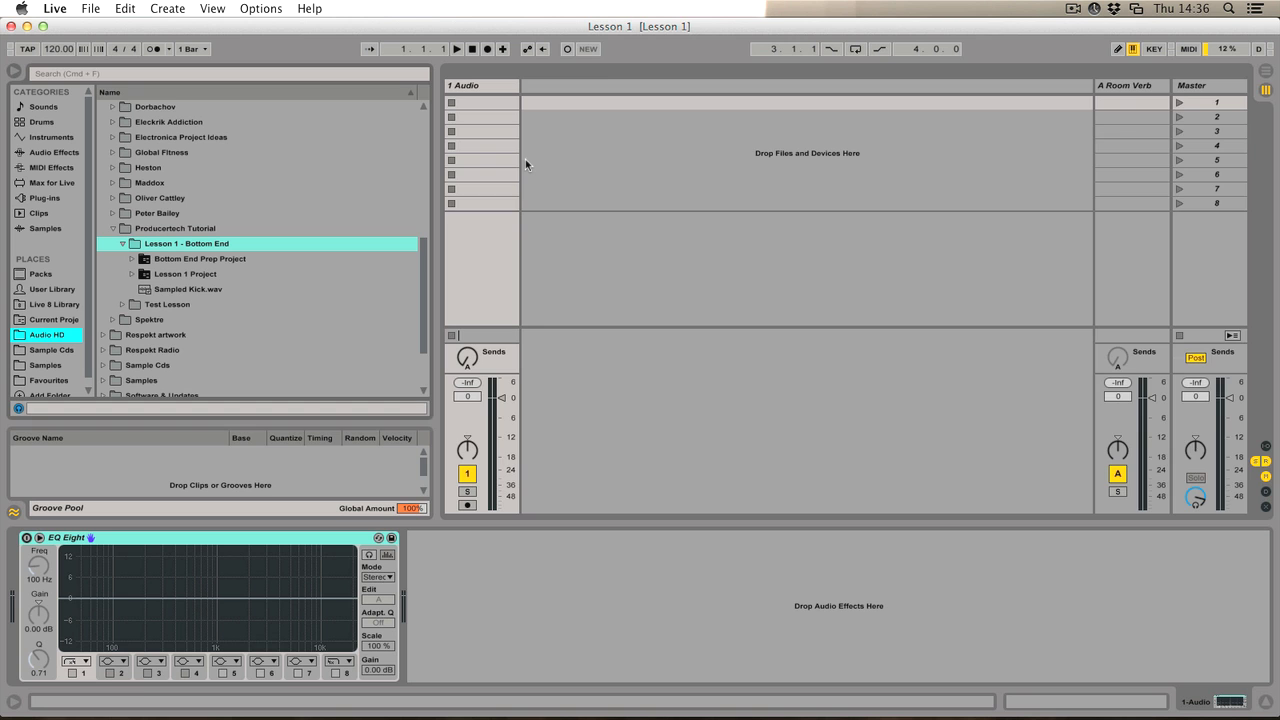
- Place Sampled Kick.wav at bar 2 of the 1 Audio track in the Arrangement View and open the clip's waveform
key(Tab)
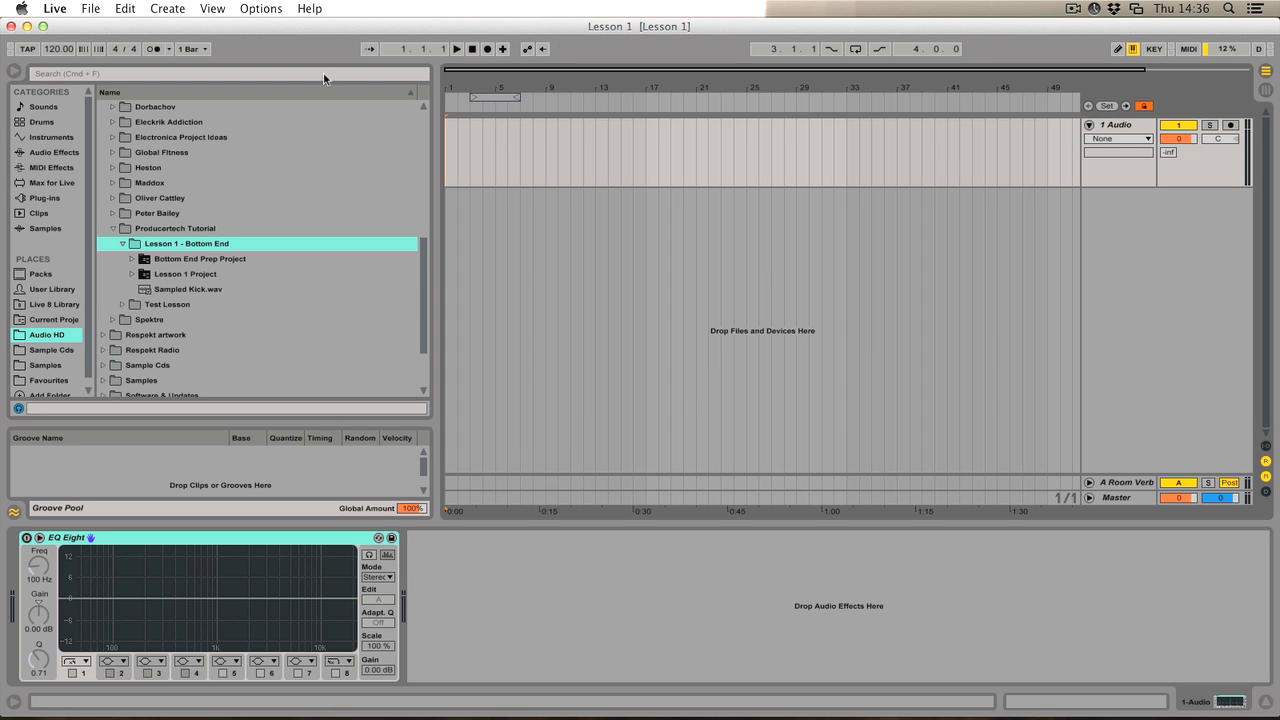
drag(453, 87, 290, 248)
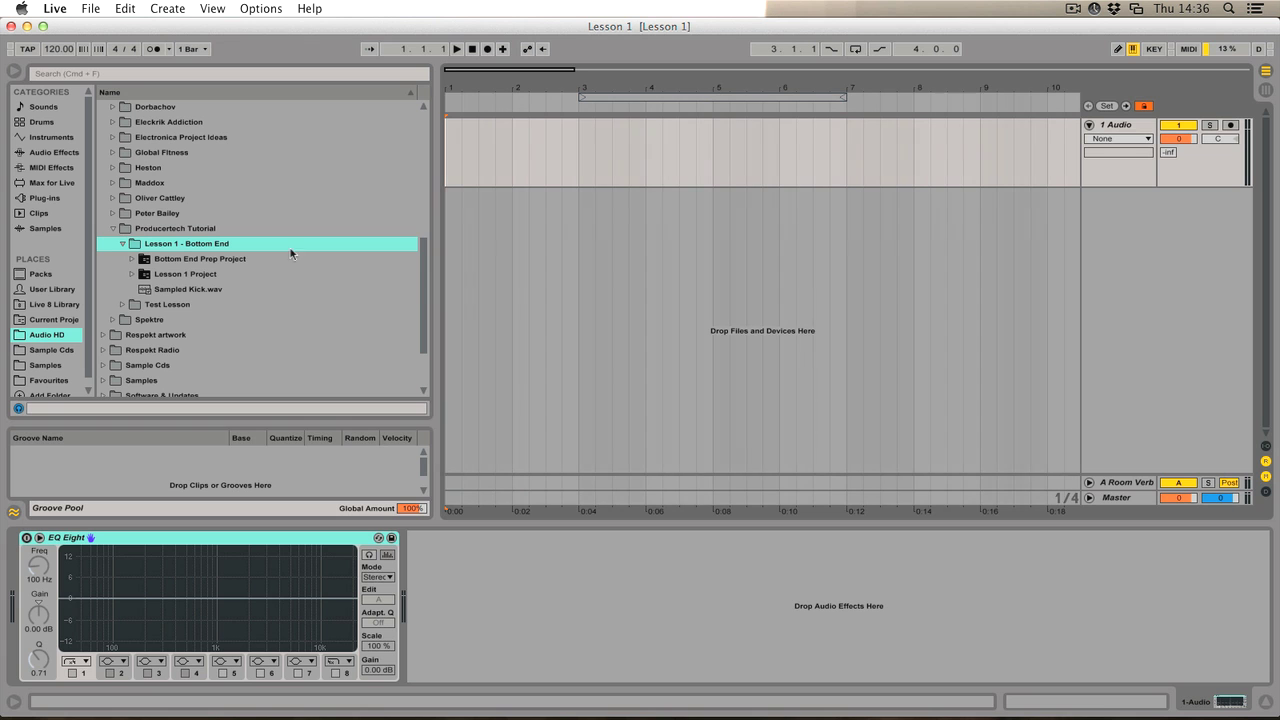
click(177, 289)
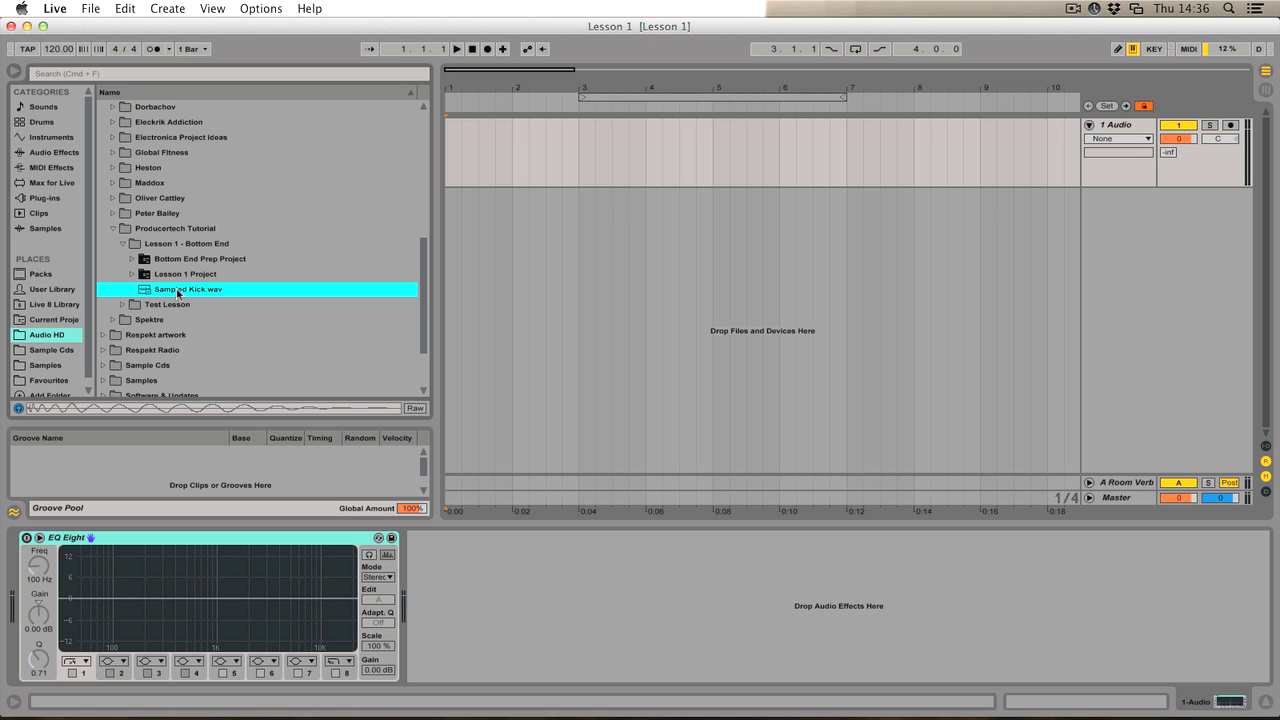
mouse_move(177, 292)
mouse_down()
mouse_move(337, 291)
mouse_move(550, 140)
mouse_move(517, 144)
mouse_move(516, 132)
mouse_up()
double_click(516, 126)
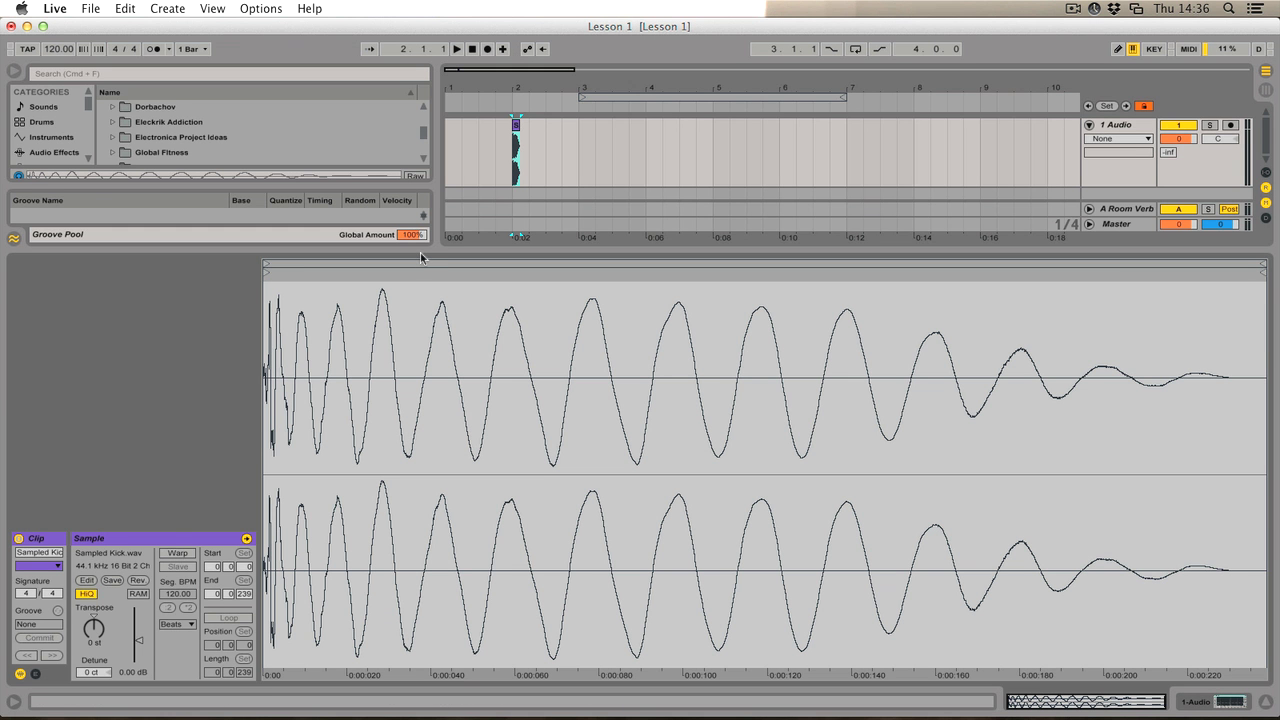
- Select the region around the kick clip and loop playback from 1.4.4 for a length of 0.1.0
drag(421, 250, 421, 466)
mouse_move(517, 88)
mouse_down()
mouse_move(540, 130)
mouse_move(628, 140)
mouse_up()
click(726, 145)
drag(743, 137, 600, 147)
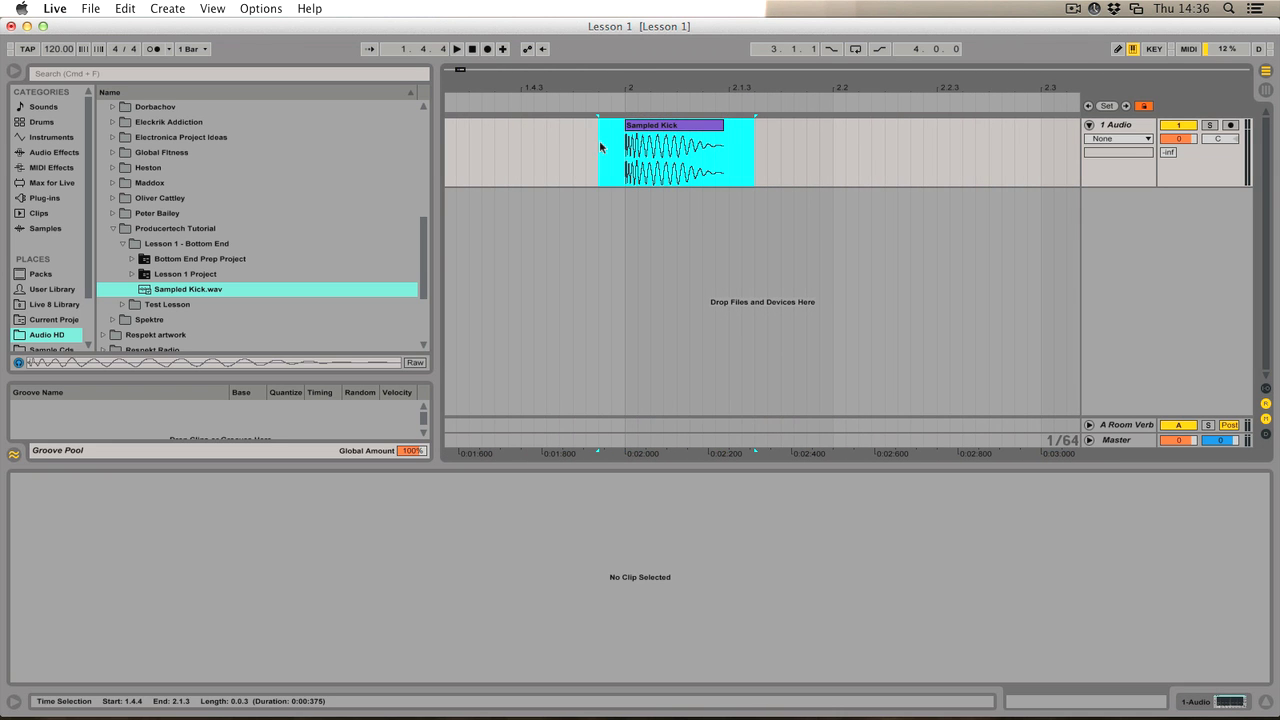
key(super+l)
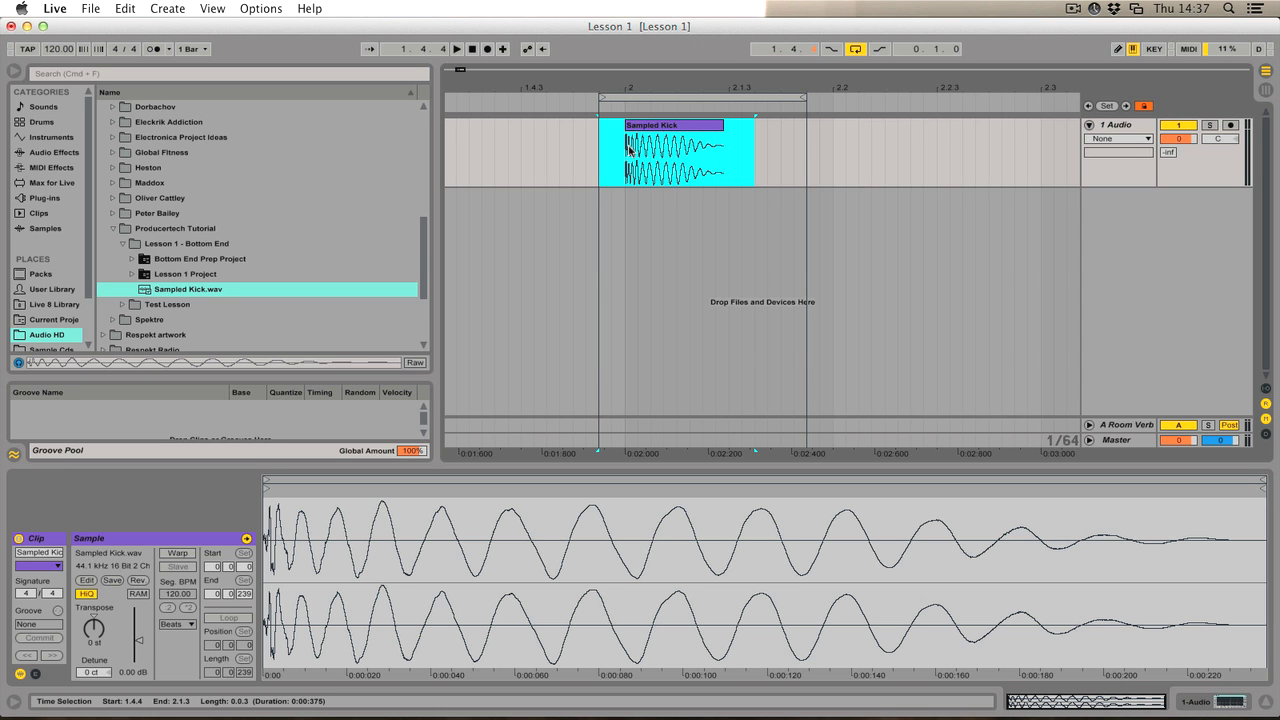
- Add the Auto Filter audio effect to the 1 Audio track
click(56, 153)
click(150, 141)
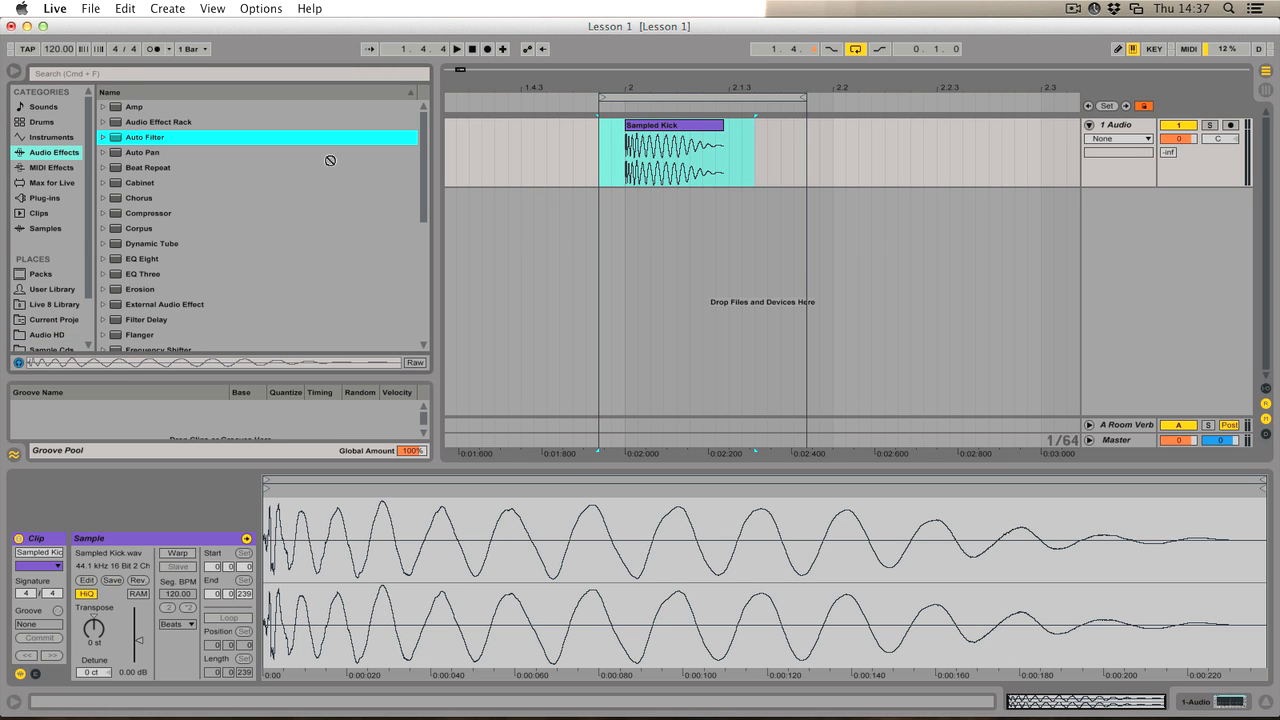
drag(678, 170, 676, 158)
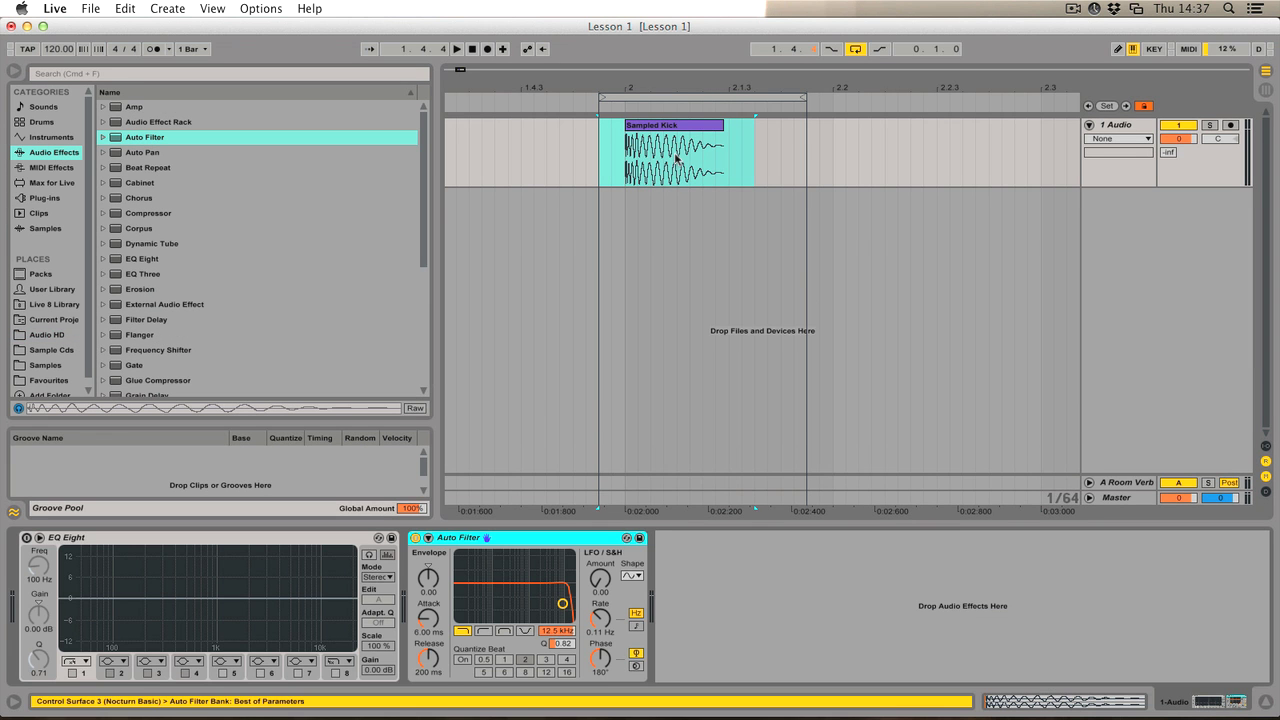
- Play the looped kick and set the Auto Filter's cutoff to 19.9 kHz with a Q of 1.14
key(space)
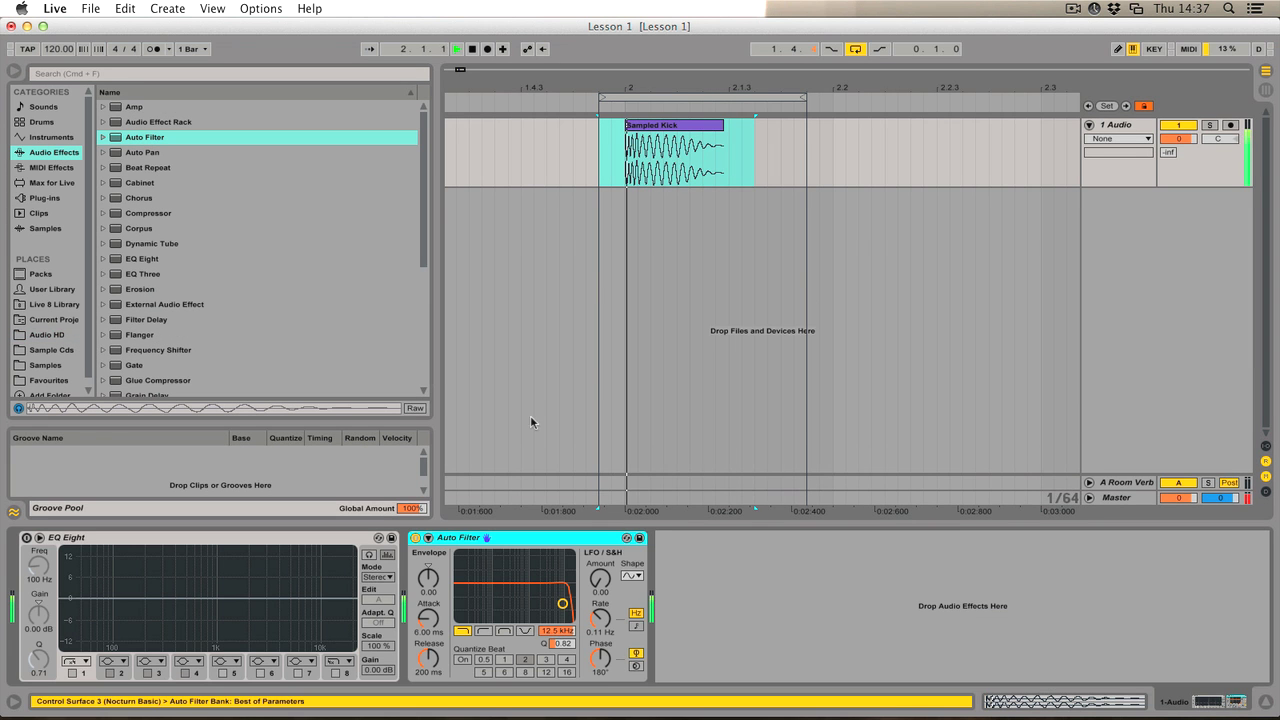
drag(562, 603, 562, 599)
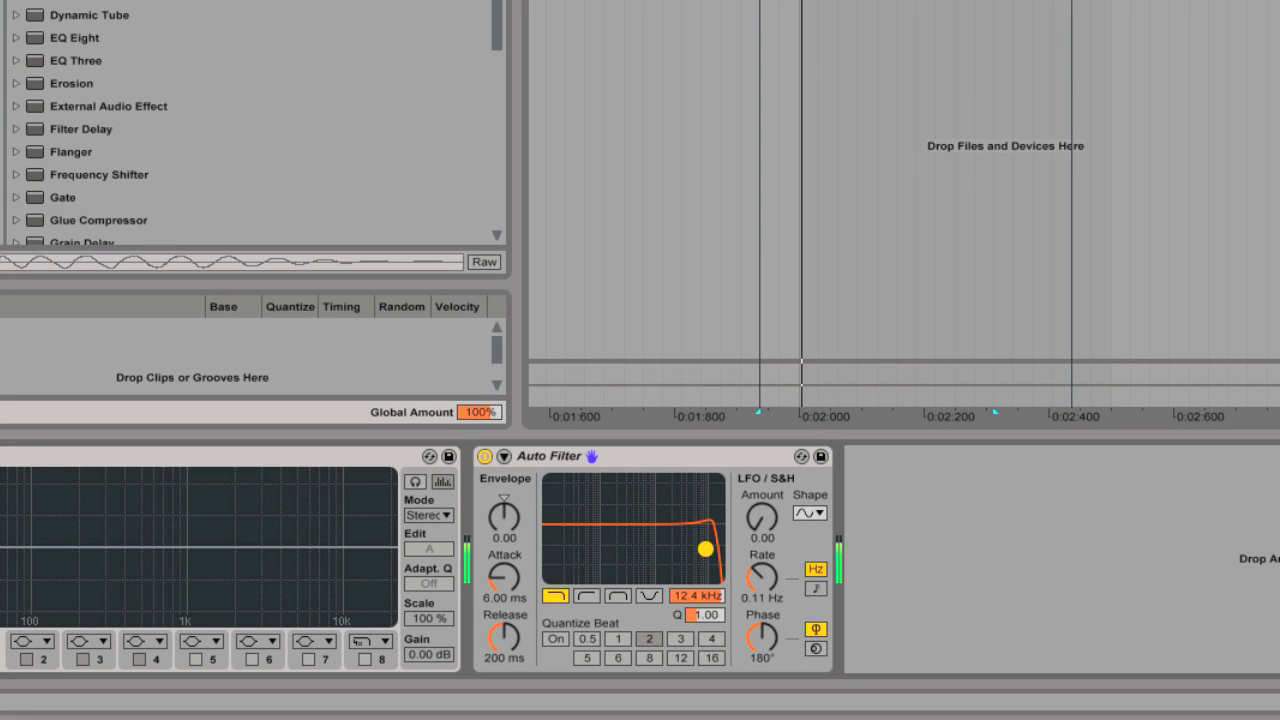
mouse_move(706, 549)
mouse_down()
mouse_move(589, 537)
mouse_move(717, 545)
mouse_up()
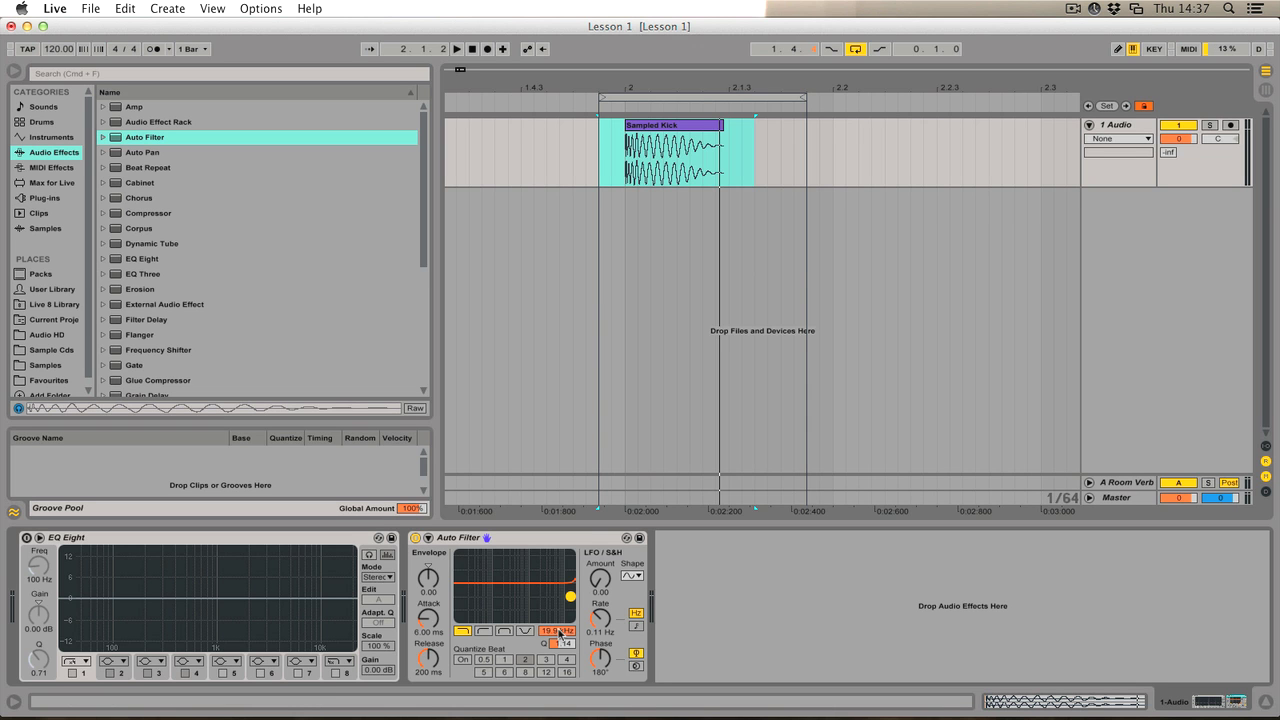
- Draw Auto Filter frequency automation that stays open over the kick's attack and drops to about 393 Hz in the clip's body
click(561, 632)
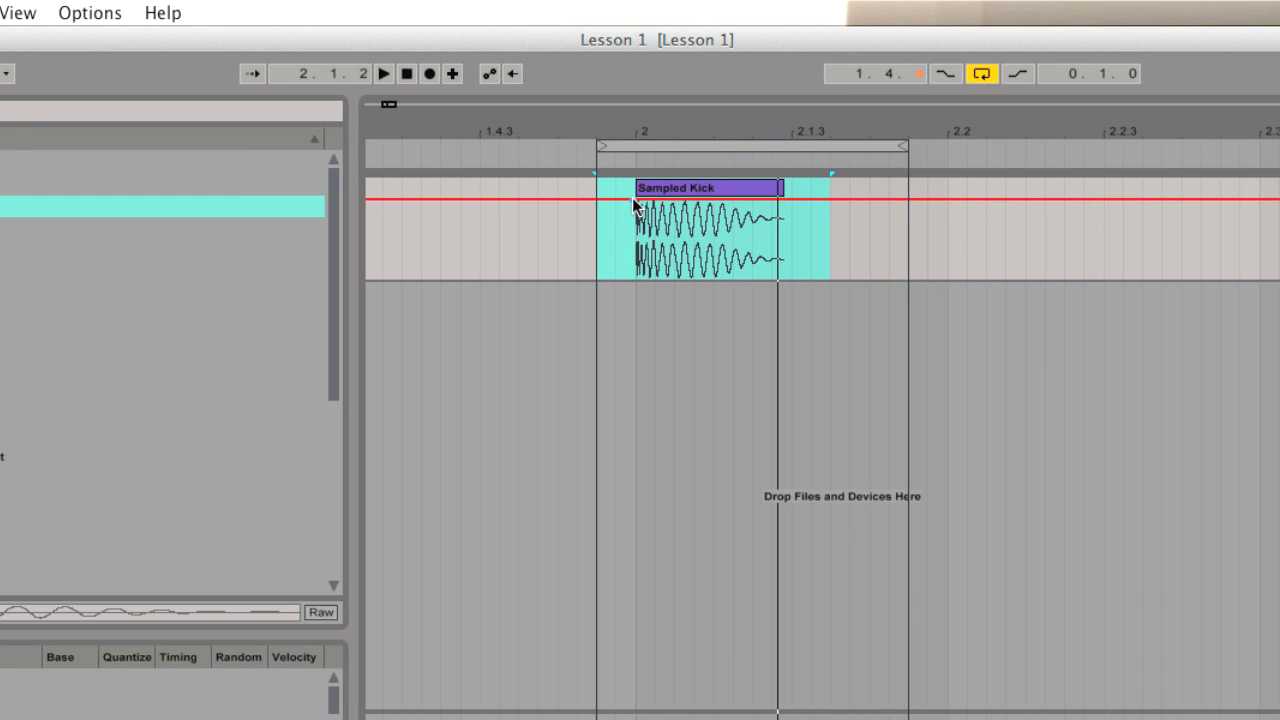
click(646, 150)
click(633, 200)
click(672, 202)
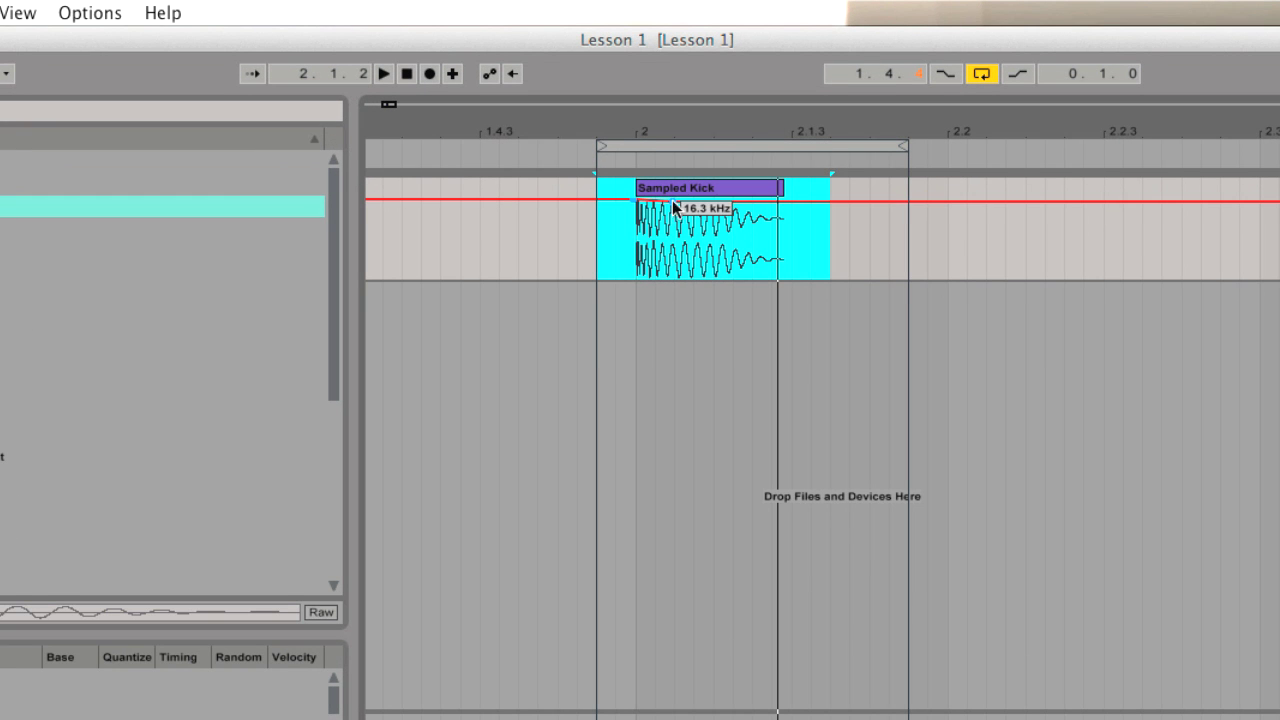
drag(692, 207, 703, 245)
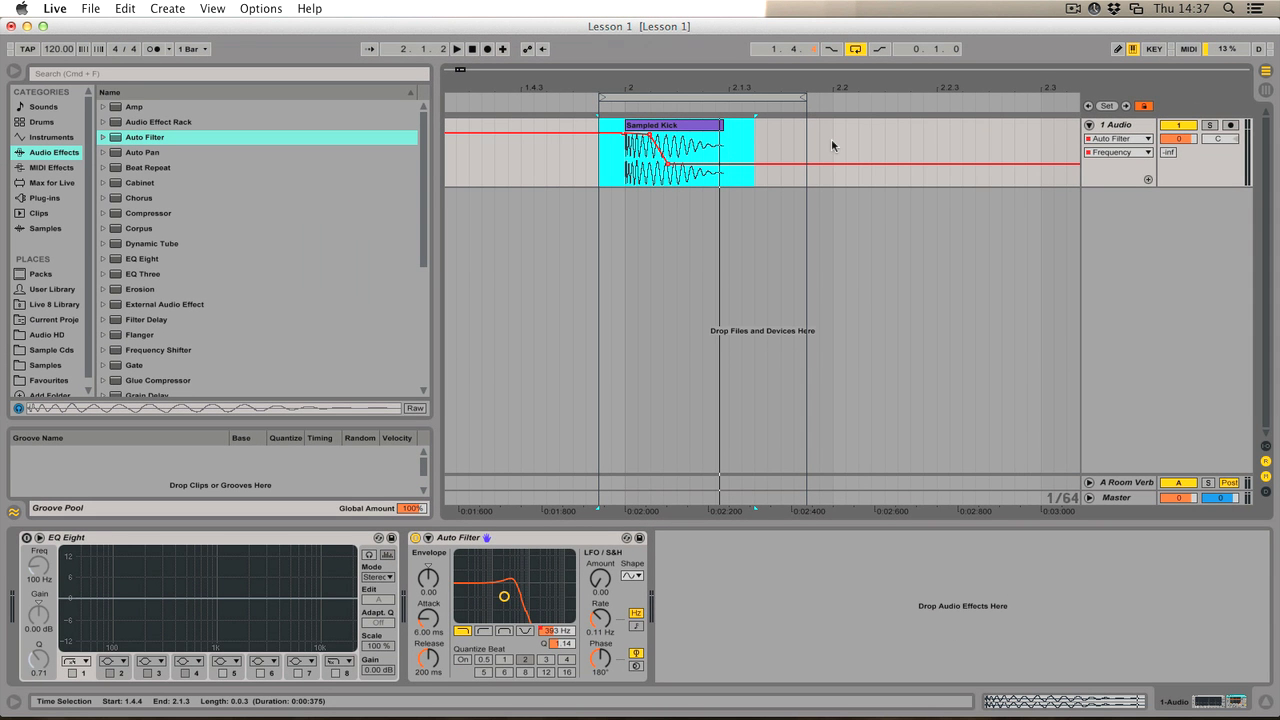
- Listen to the automated kick and compare it with the Auto Filter bypassed and re-enabled
key(space)
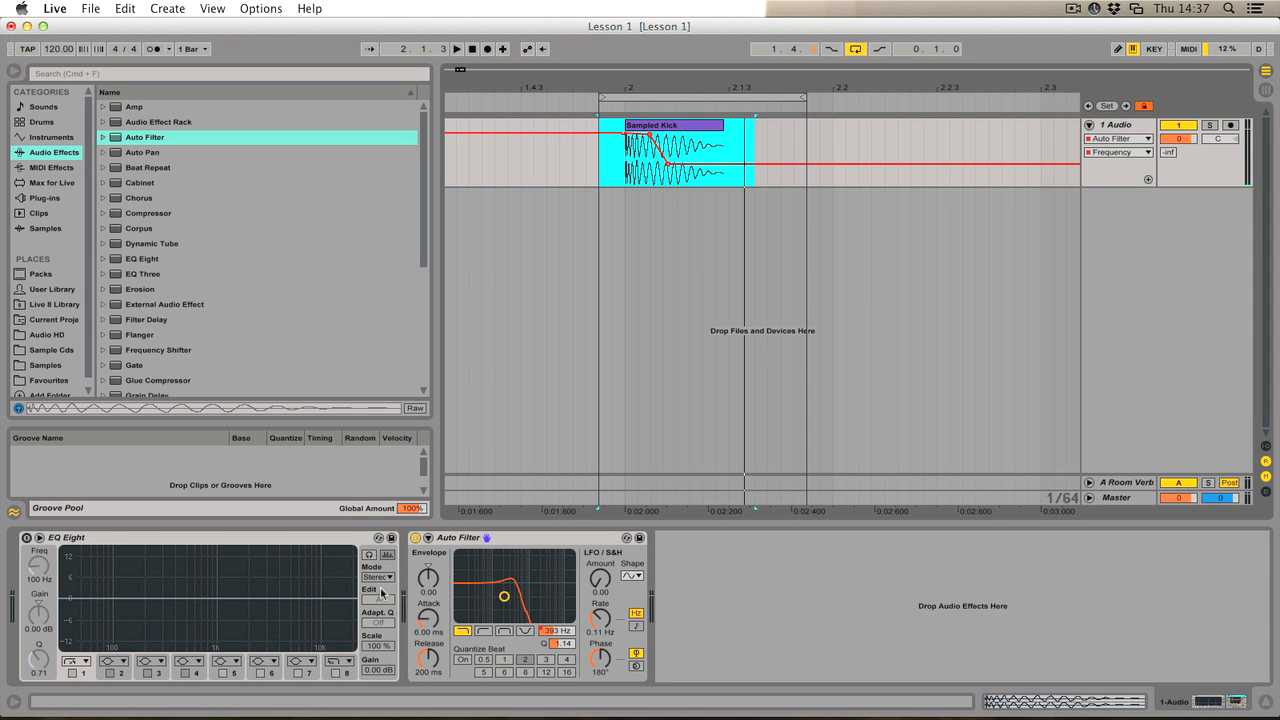
click(415, 538)
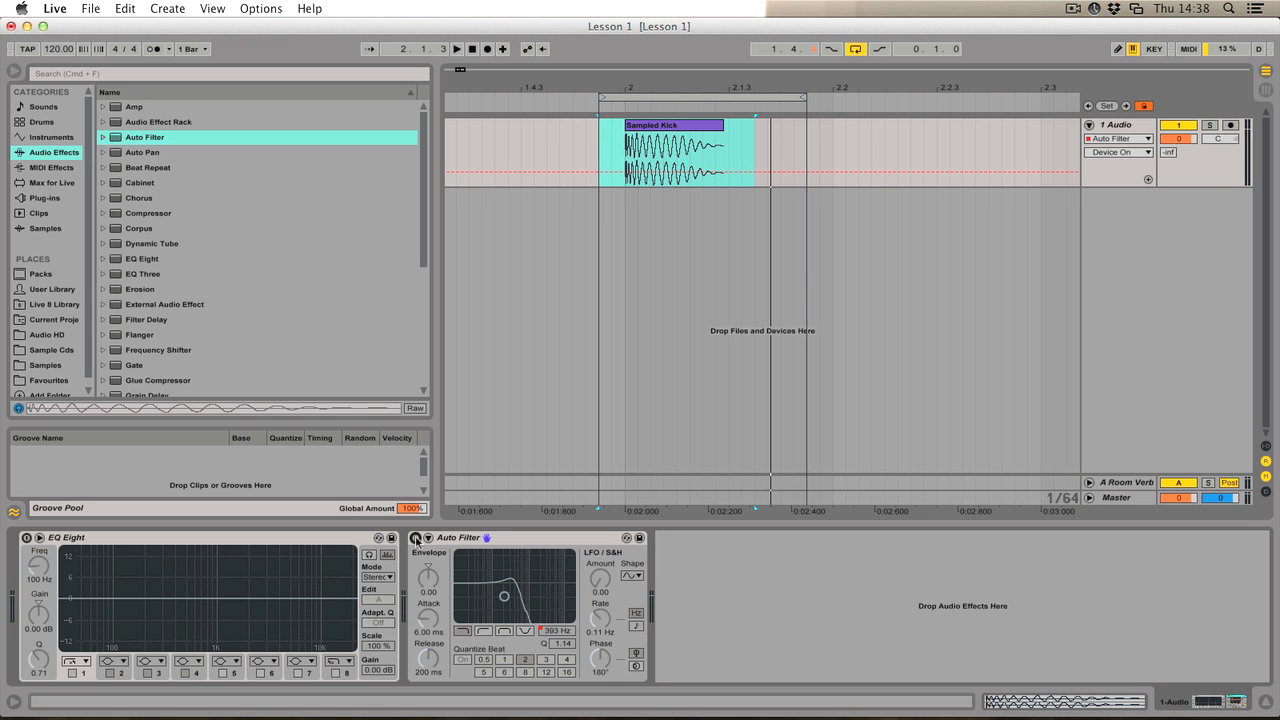
click(416, 538)
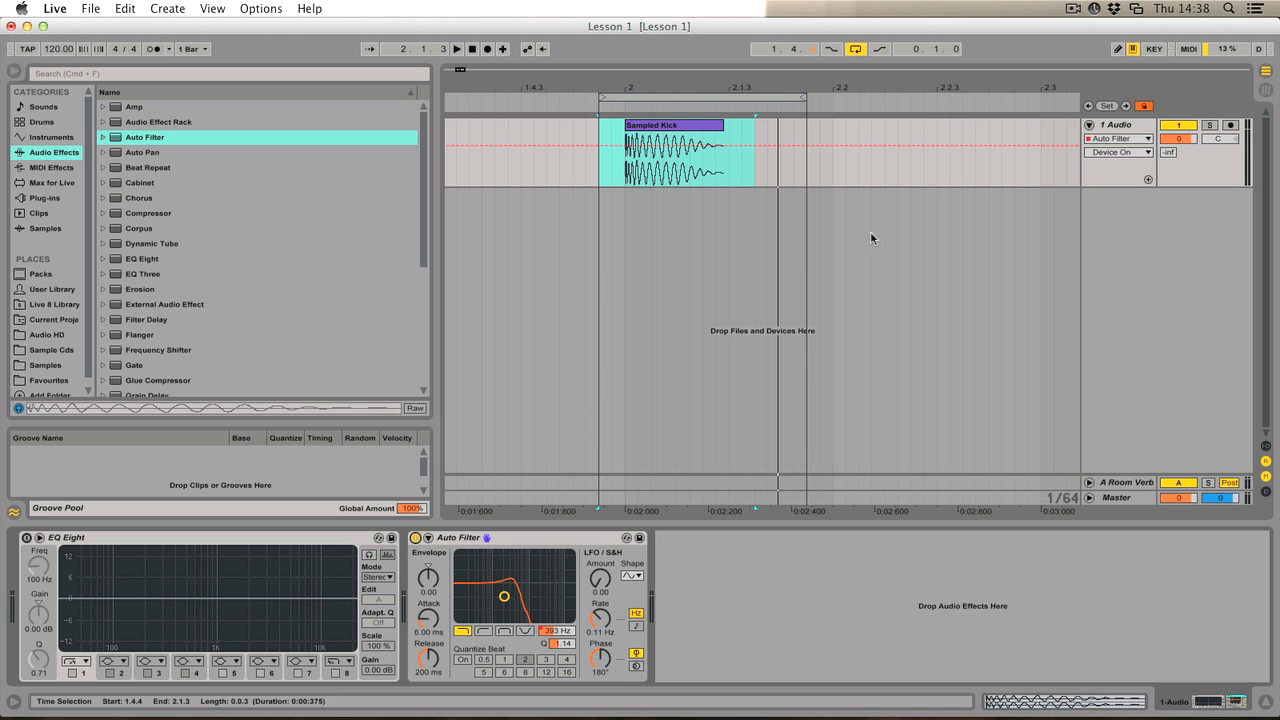
- Try looping the kick from exactly 2.1.1, listen to it, and move the loop start back to 1.4.4
drag(648, 98, 673, 99)
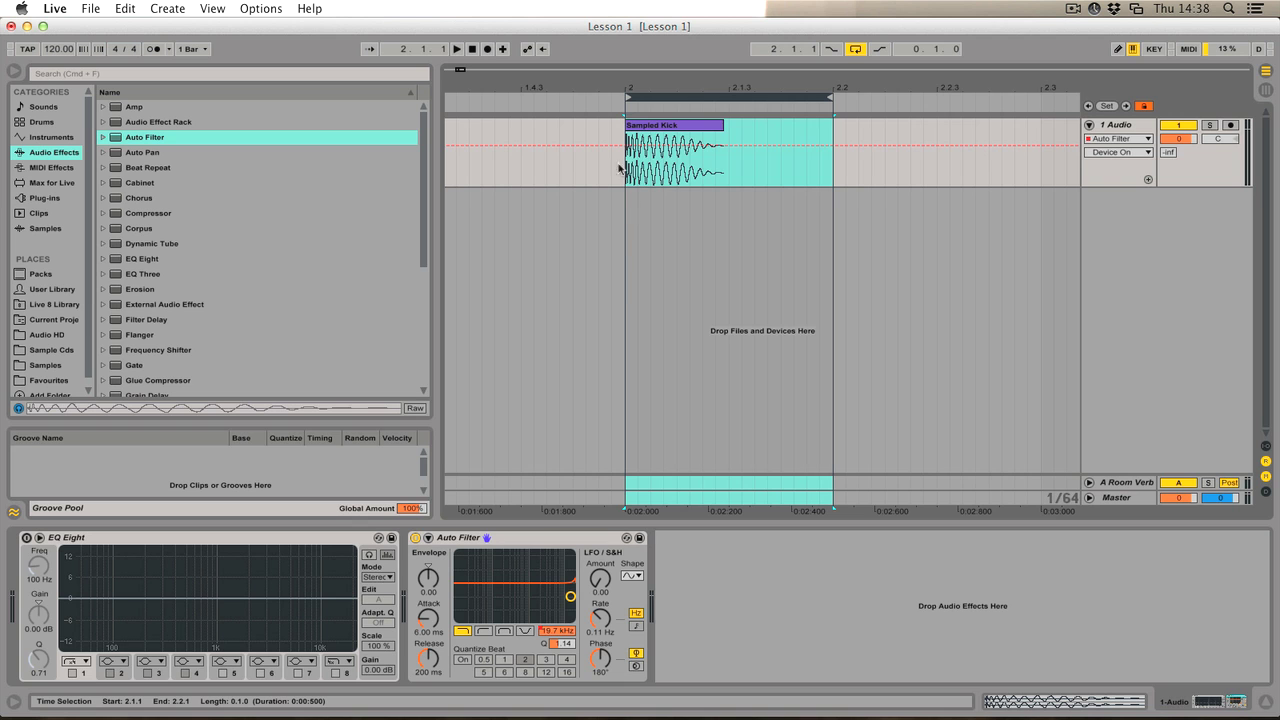
key(space)
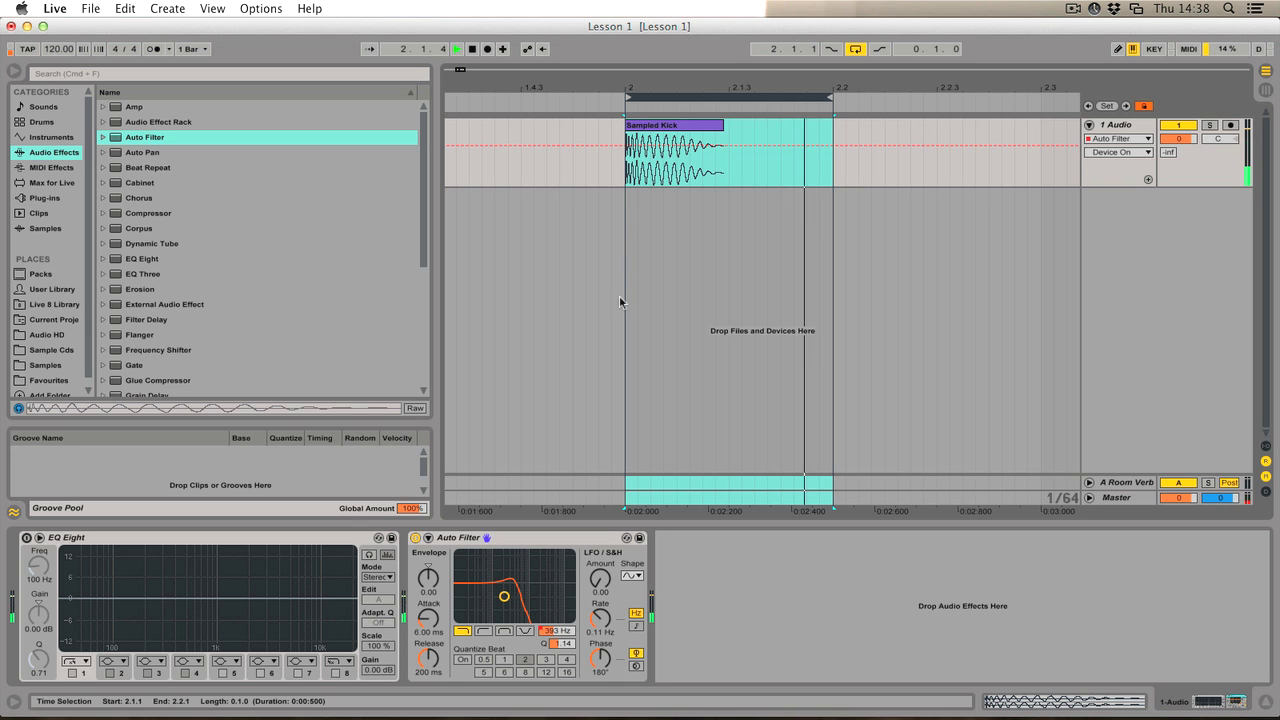
key(space)
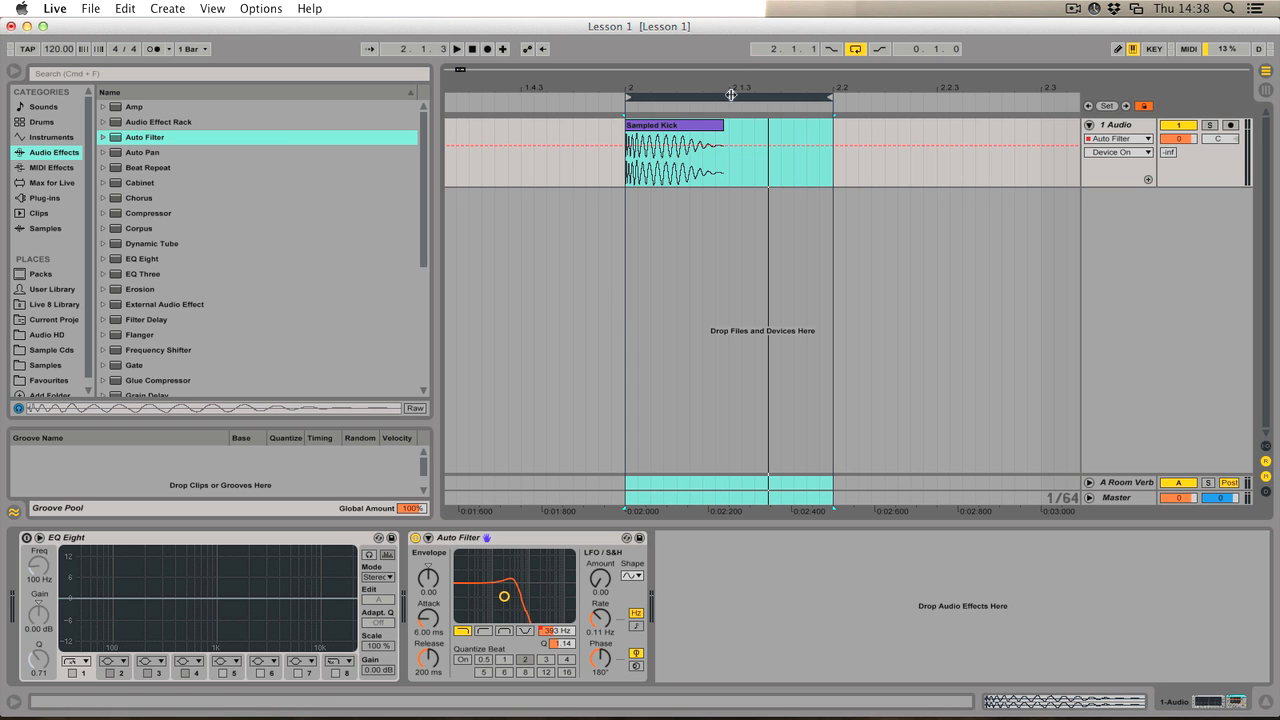
mouse_move(732, 96)
mouse_down()
mouse_move(708, 96)
mouse_move(721, 96)
mouse_up()
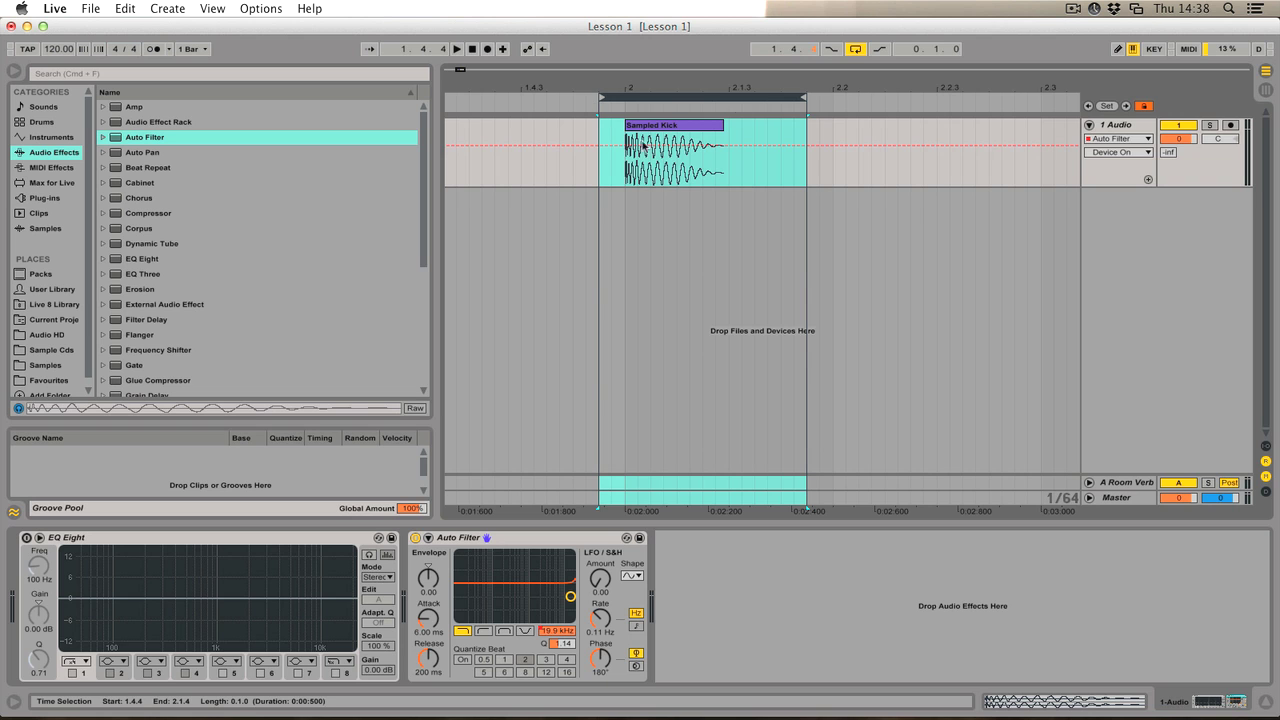
- Freeze and flatten the 1 Audio track to render the filtered kick as audio
click(1120, 125)
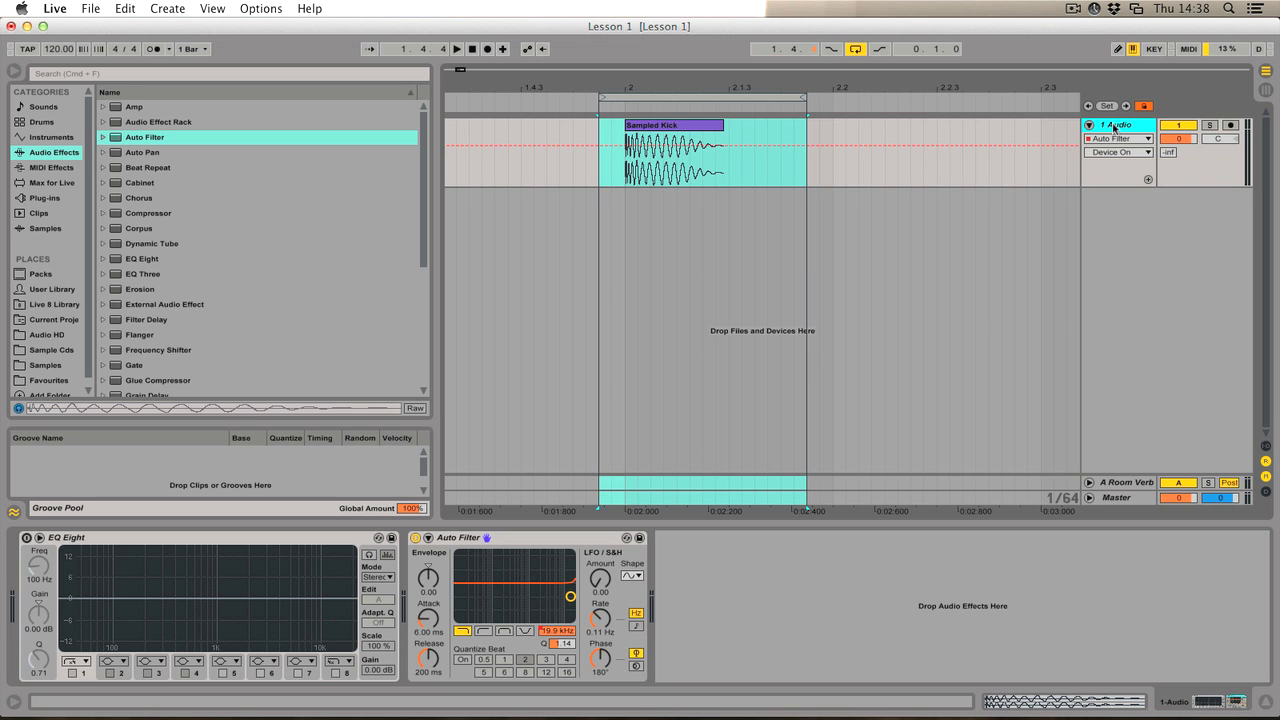
right_click(1116, 128)
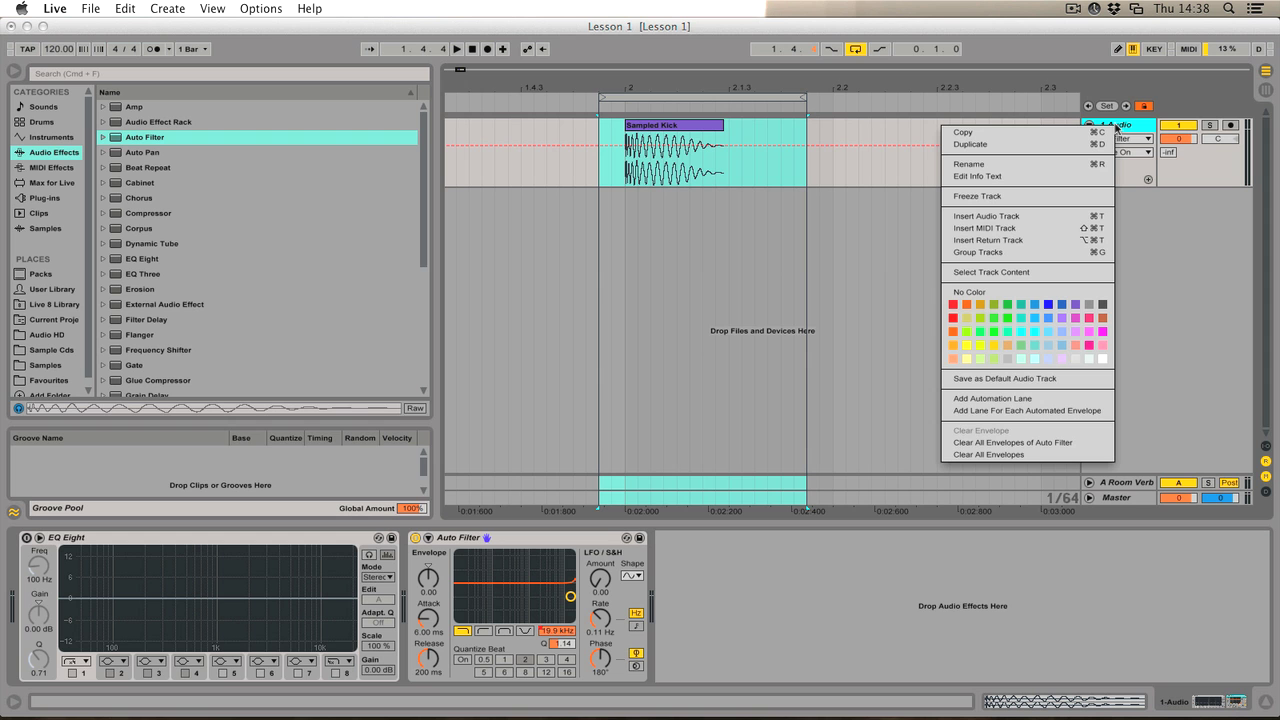
click(1030, 196)
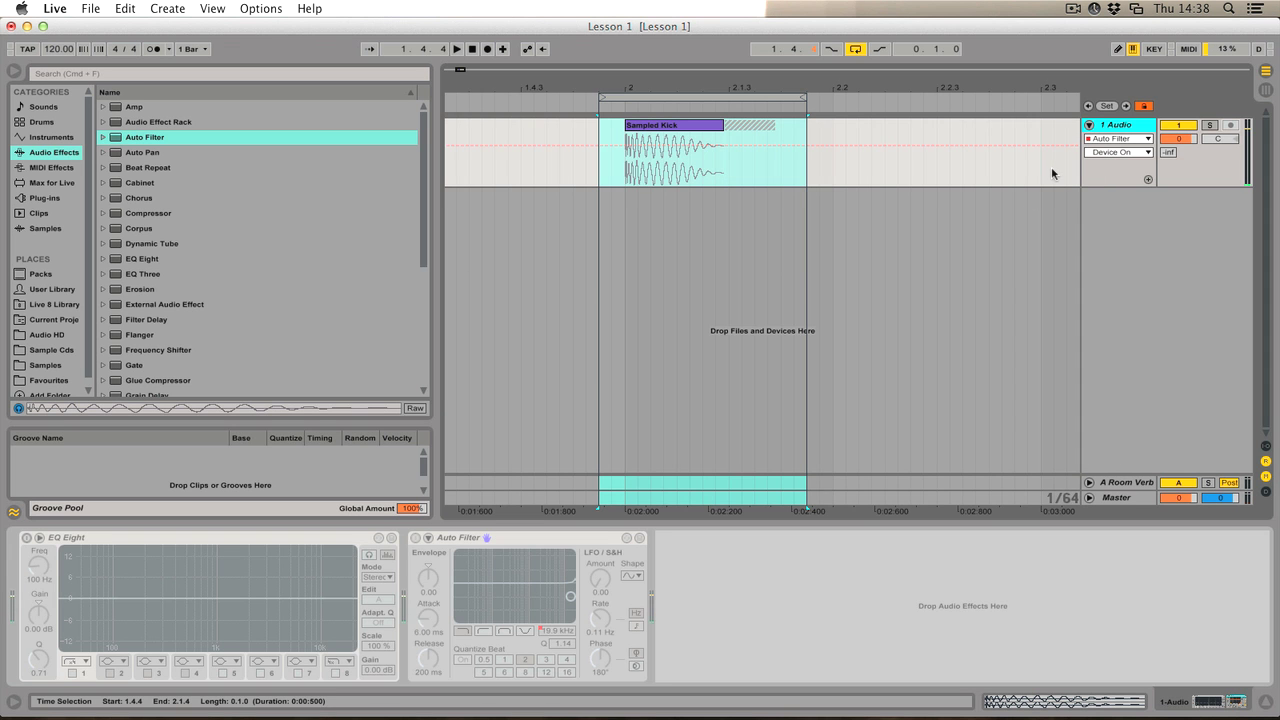
right_click(1110, 127)
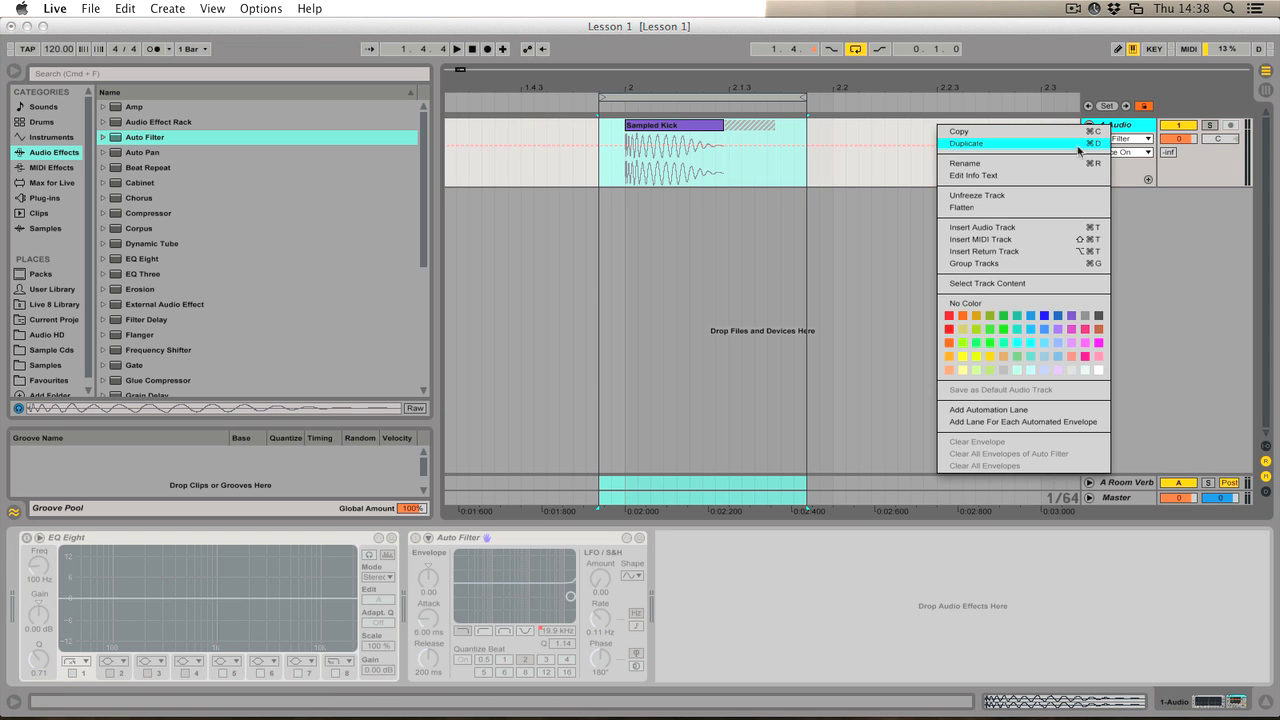
click(1001, 208)
- Play back the flattened kick clip from 1.4.4 to check the rendered sound
drag(727, 142, 833, 145)
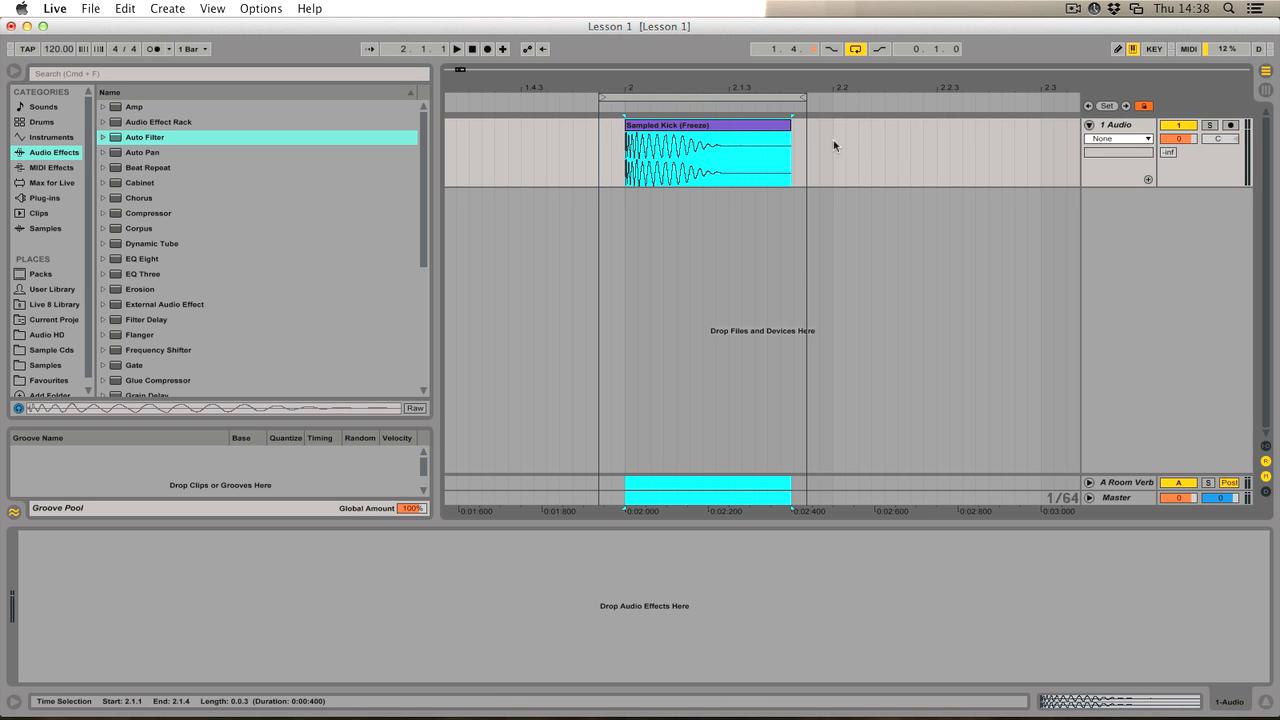
click(896, 151)
click(598, 157)
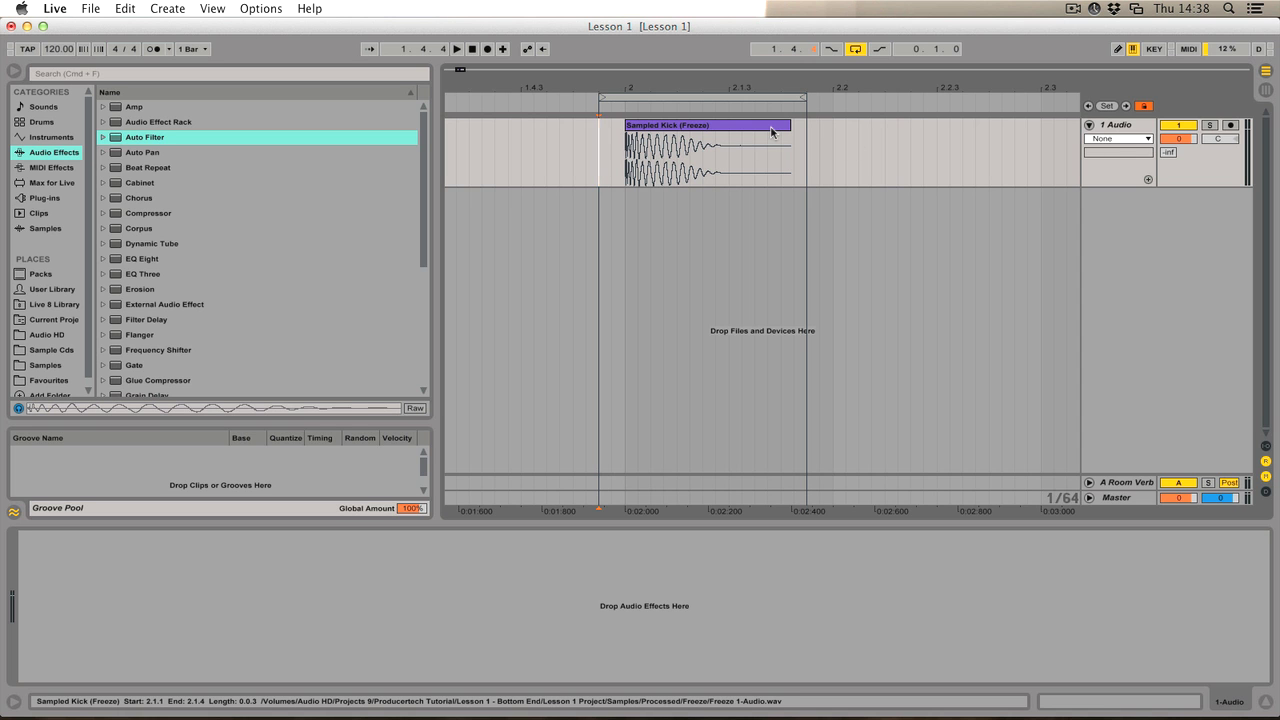
key(space)
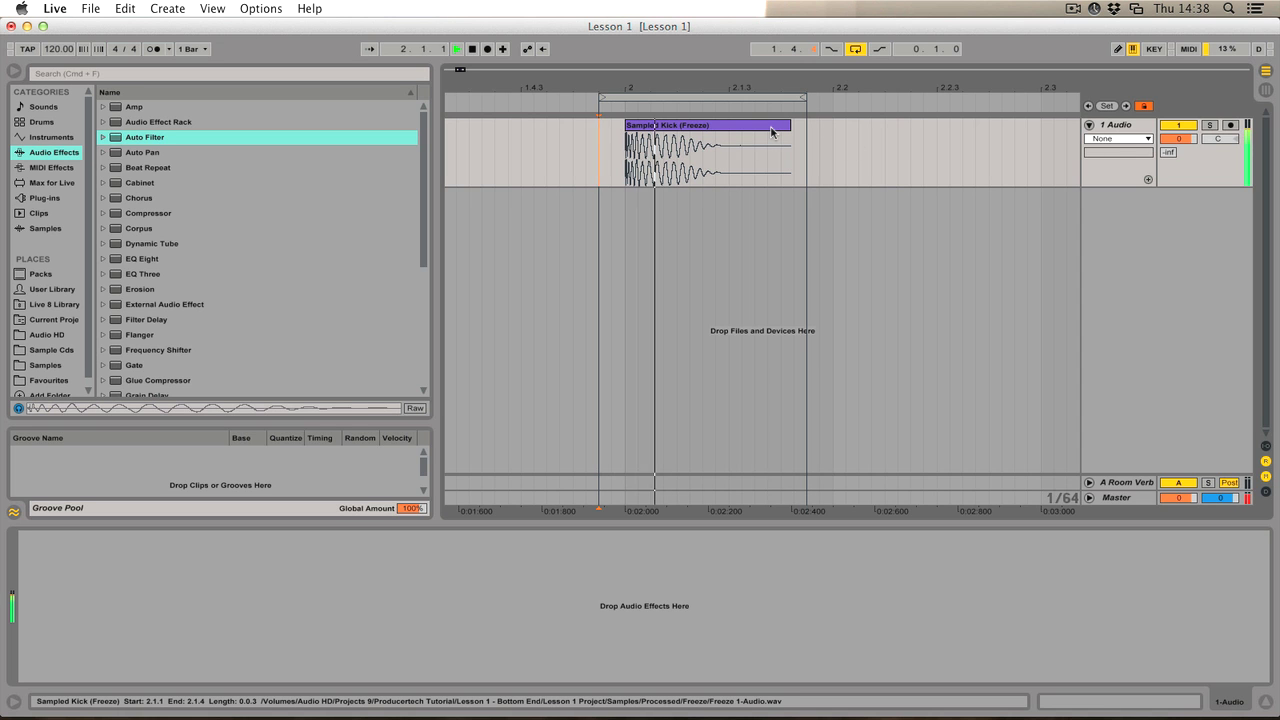
key(space)
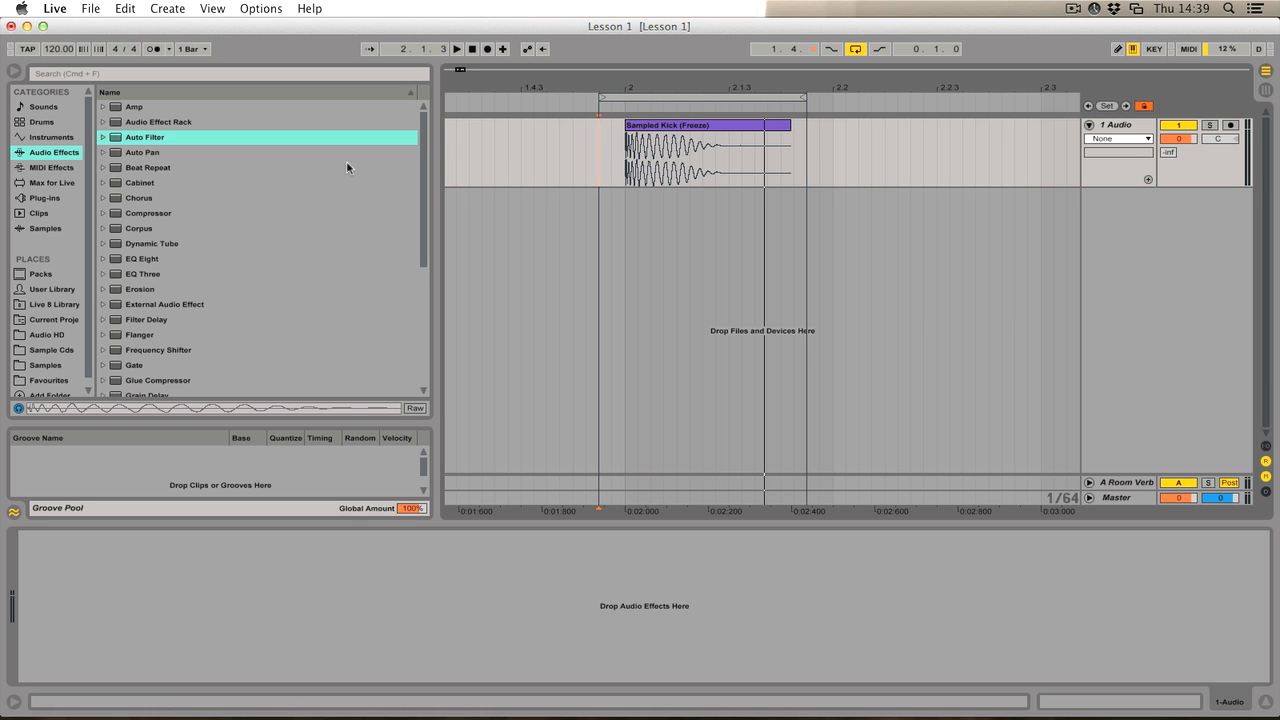
- Browse the Sample Cds place to the Kicks folder within Spektre Loopmasters' Drum Hits
scroll(40, 340, down, 1)
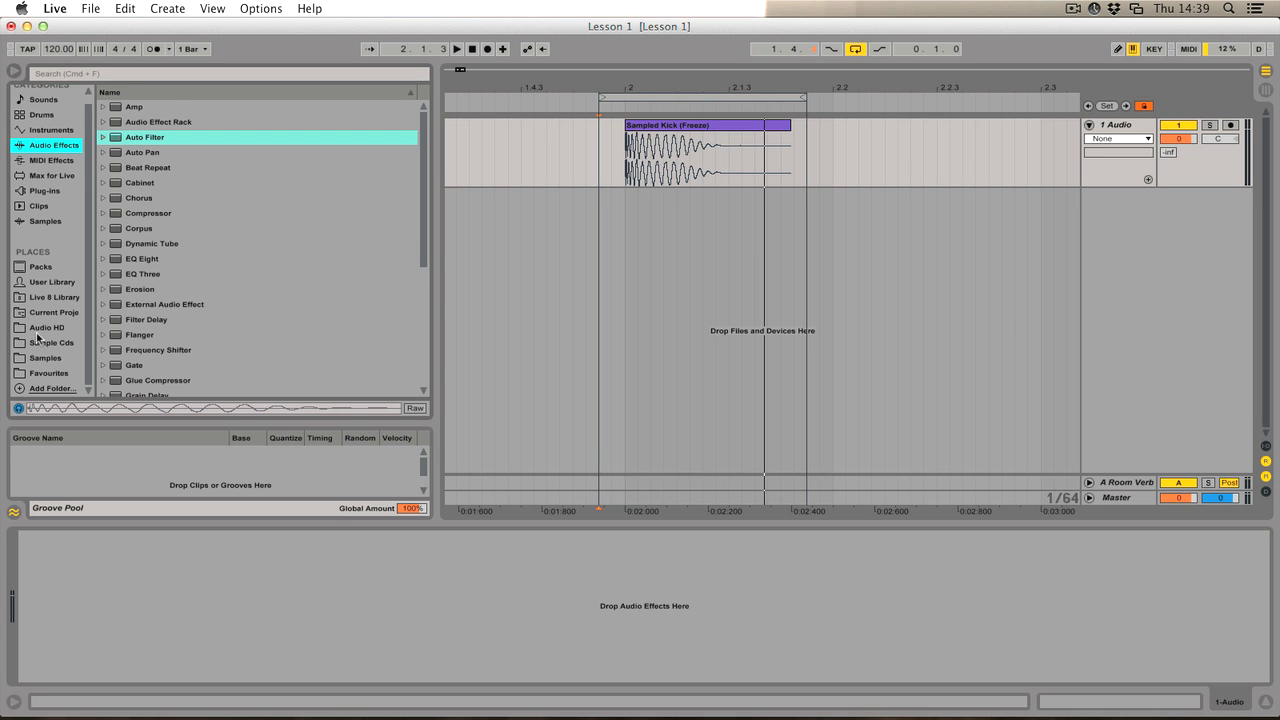
click(55, 344)
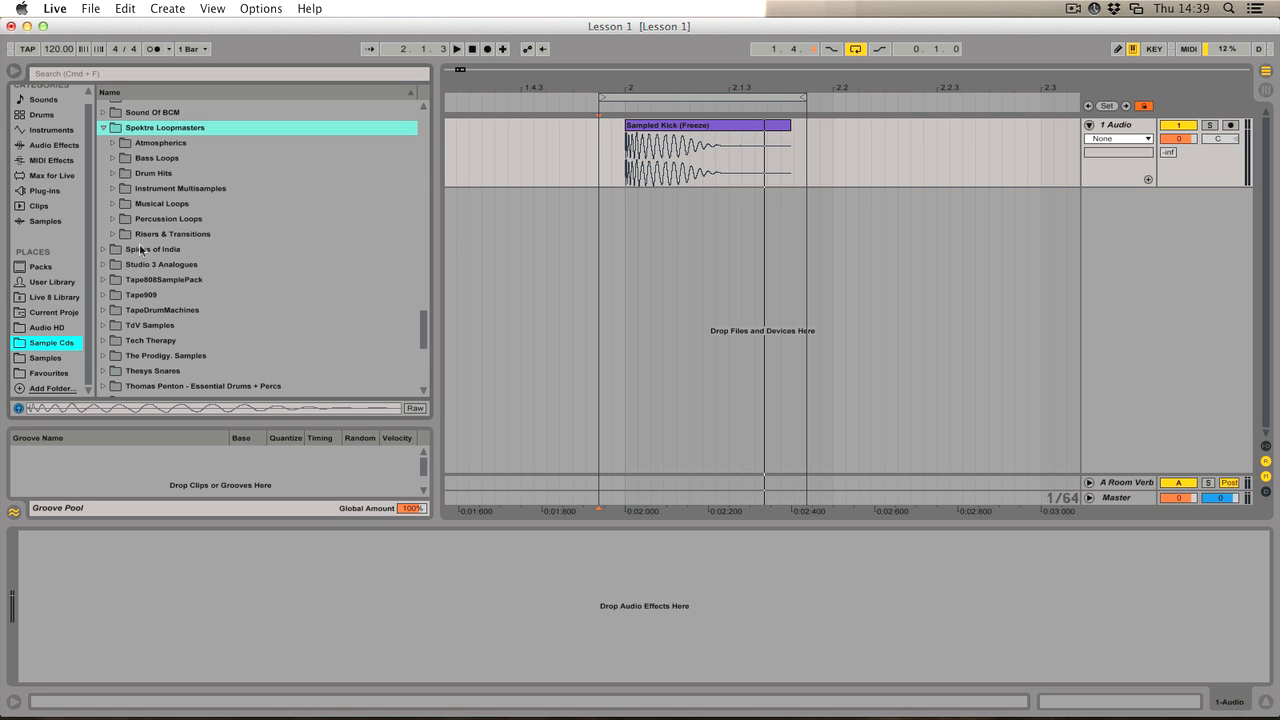
click(112, 173)
click(120, 220)
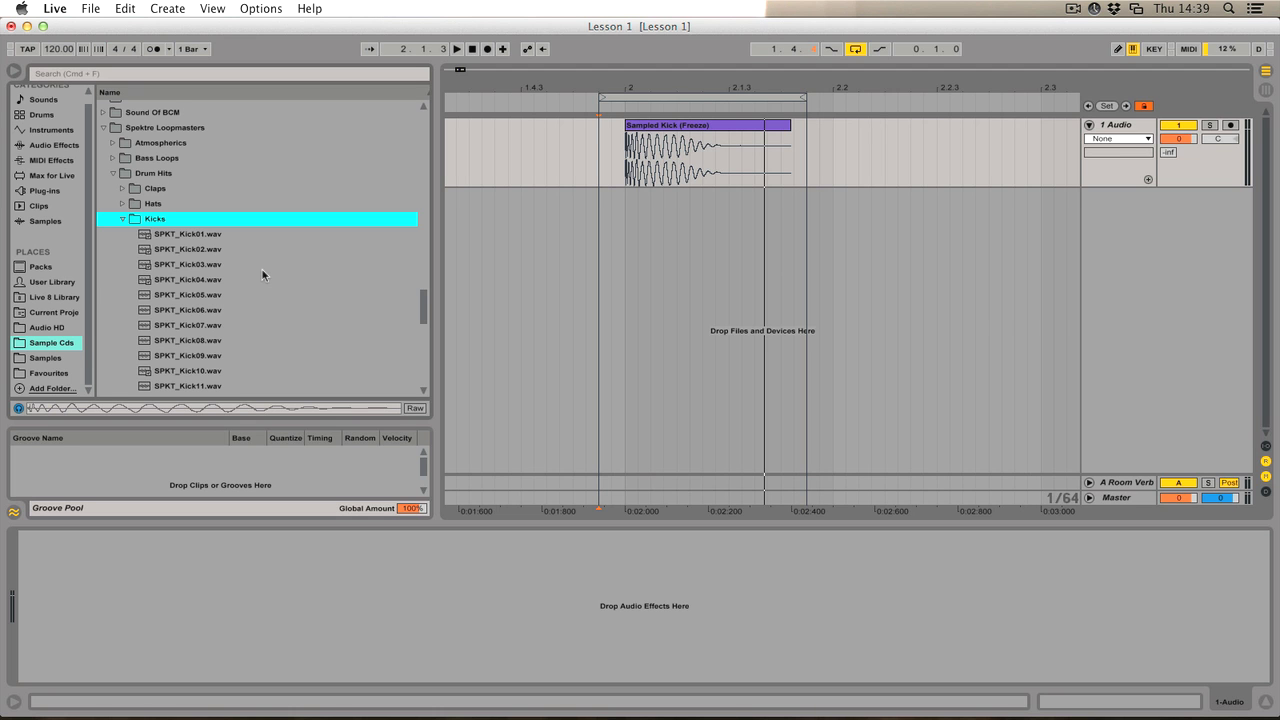
- Audition the kick samples SPKT_Kick01.wav, SPKT_Kick02.wav and SPKT_Kick03.wav
click(173, 237)
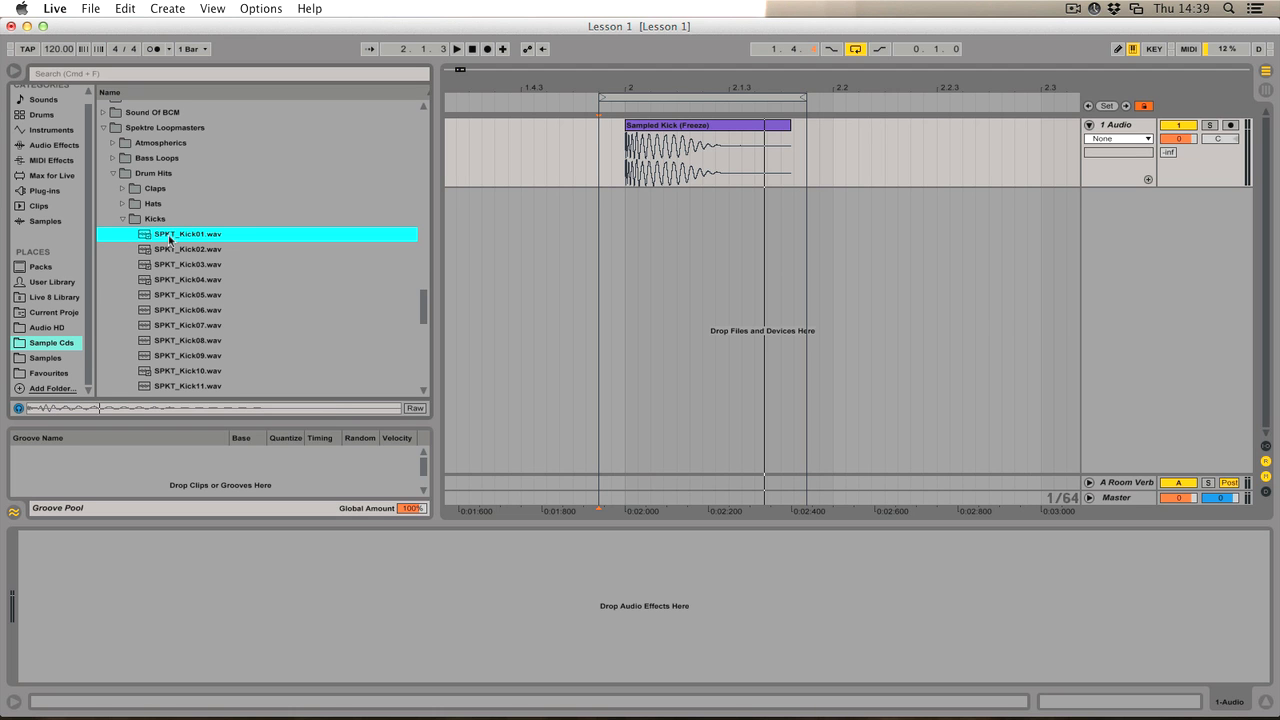
key(Down)
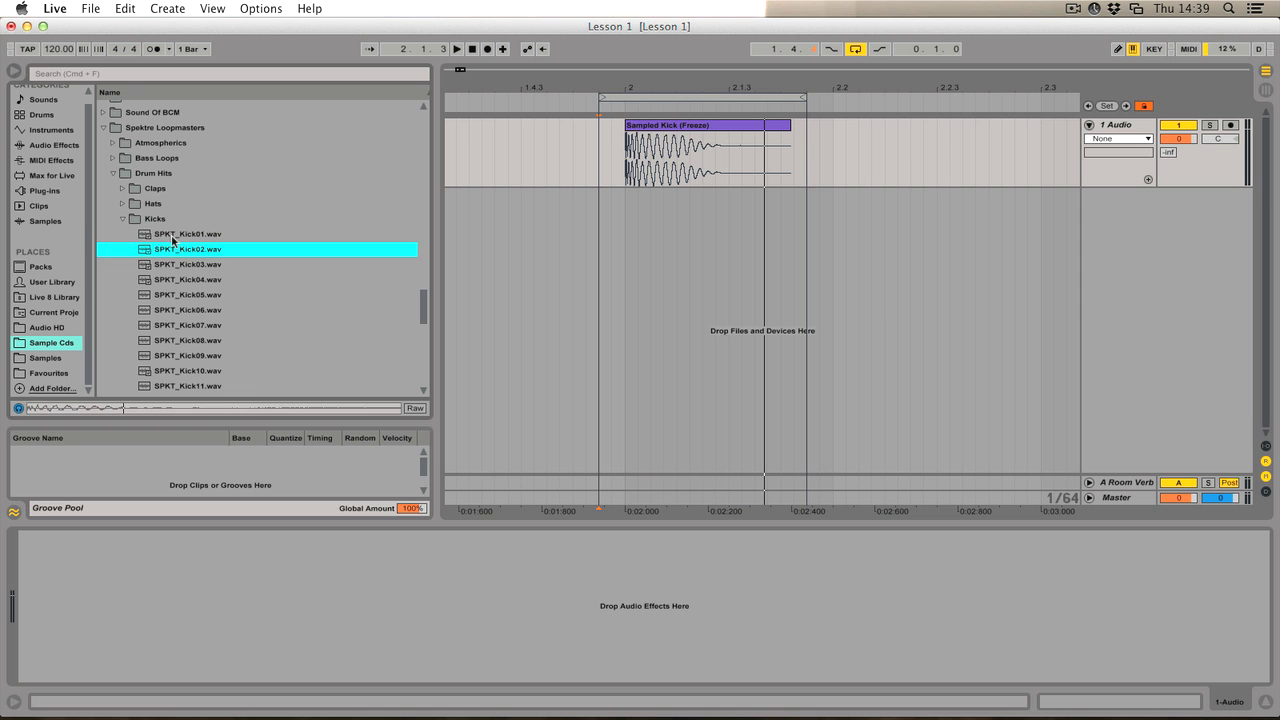
key(Down)
key(Up)
key(Down)
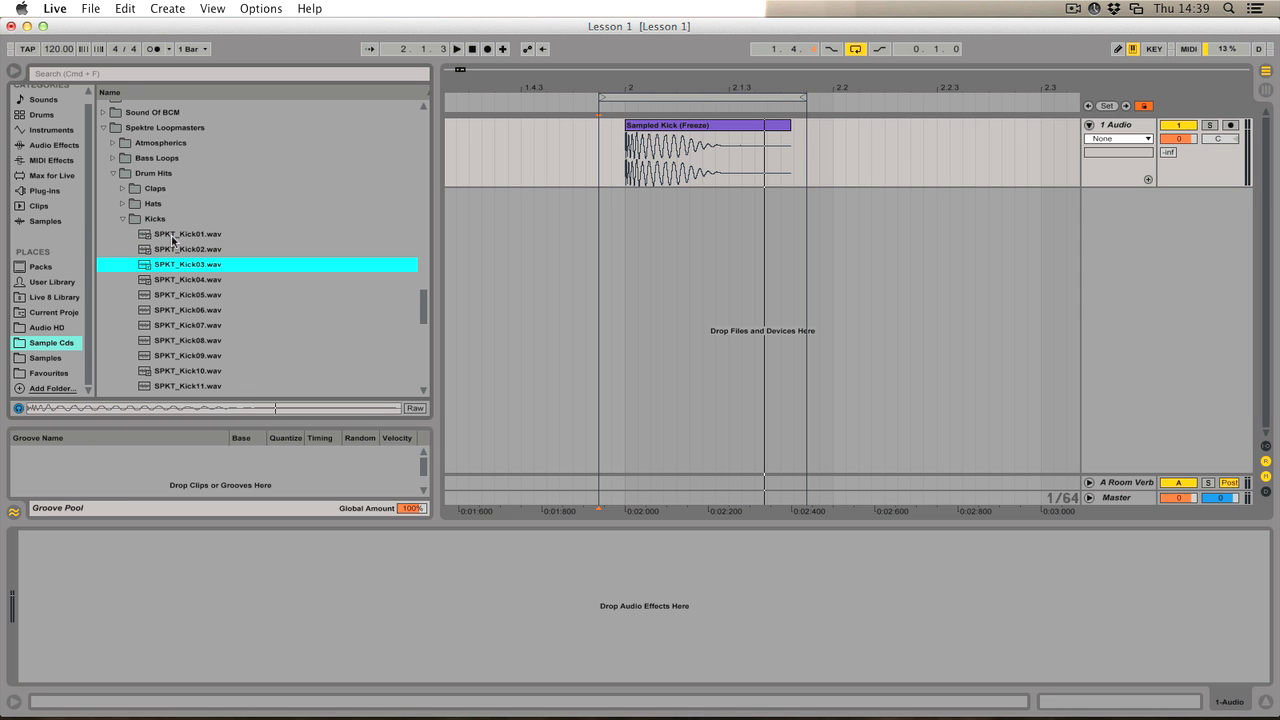
- Place SPKT_Kick03.wav on a new audio track at 2.1.1 beneath the sampled kick, audition it soloed, and open its clip settings
drag(178, 268, 622, 220)
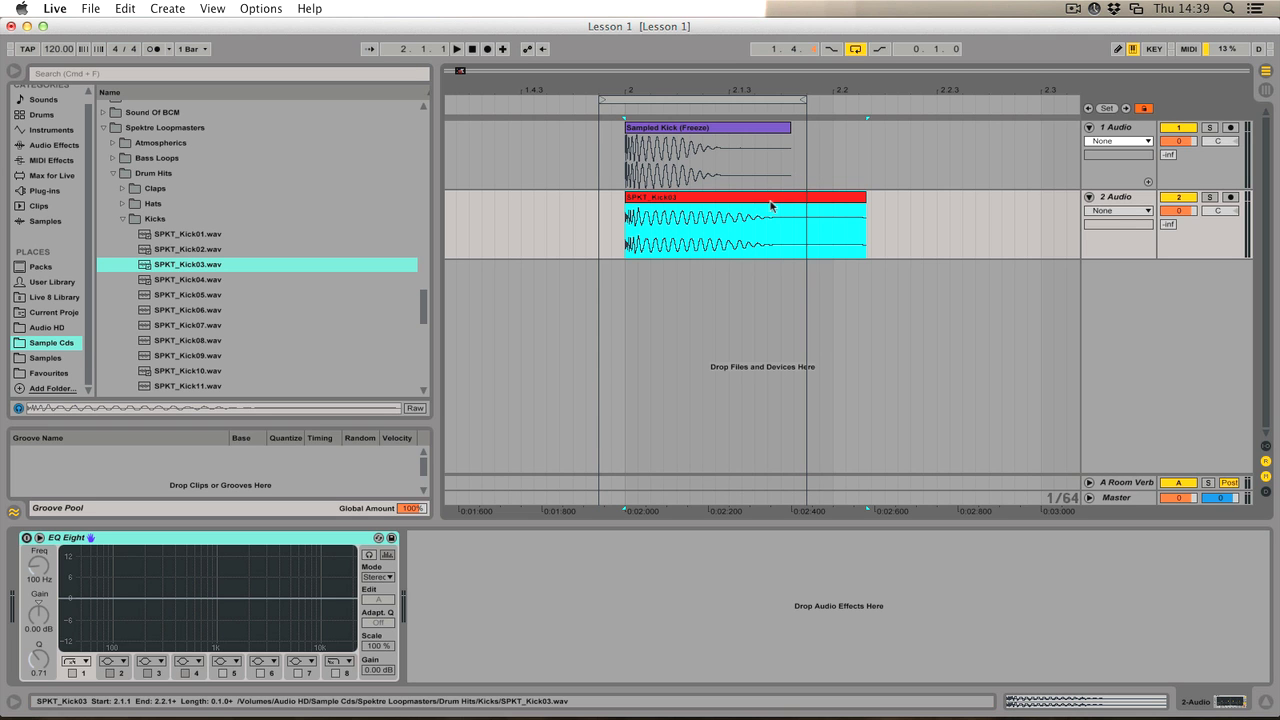
click(1210, 198)
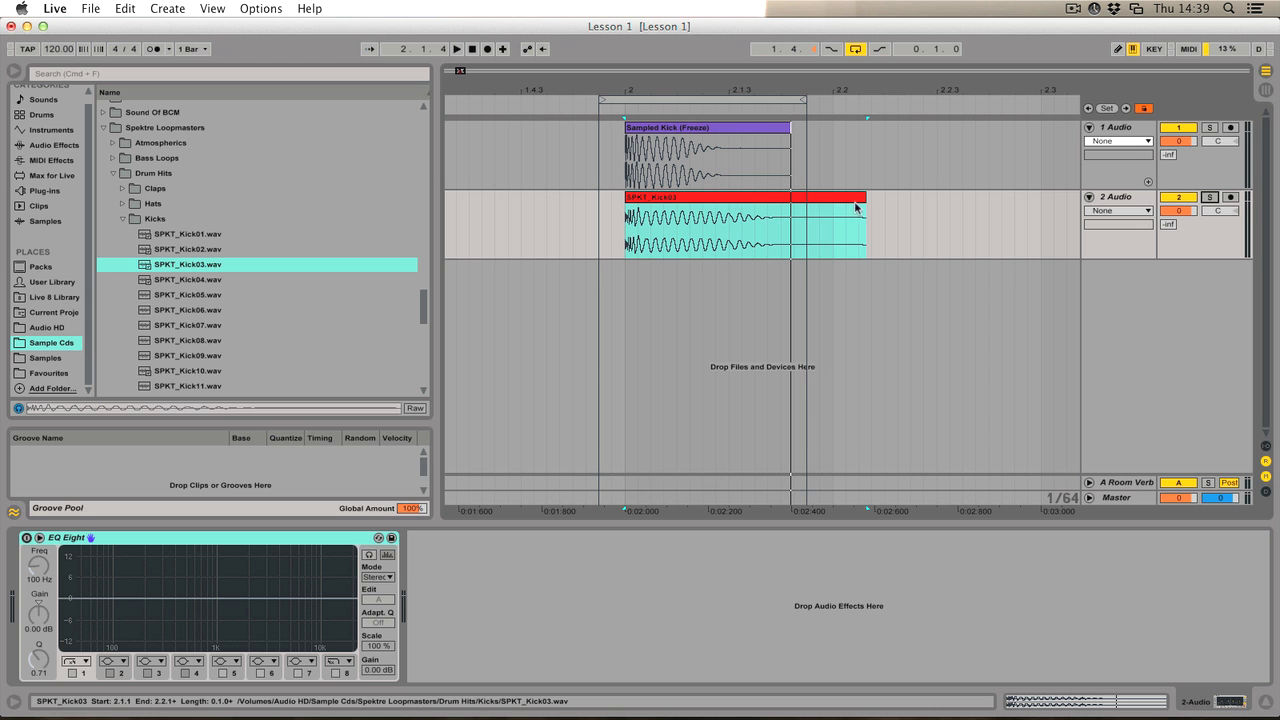
double_click(769, 203)
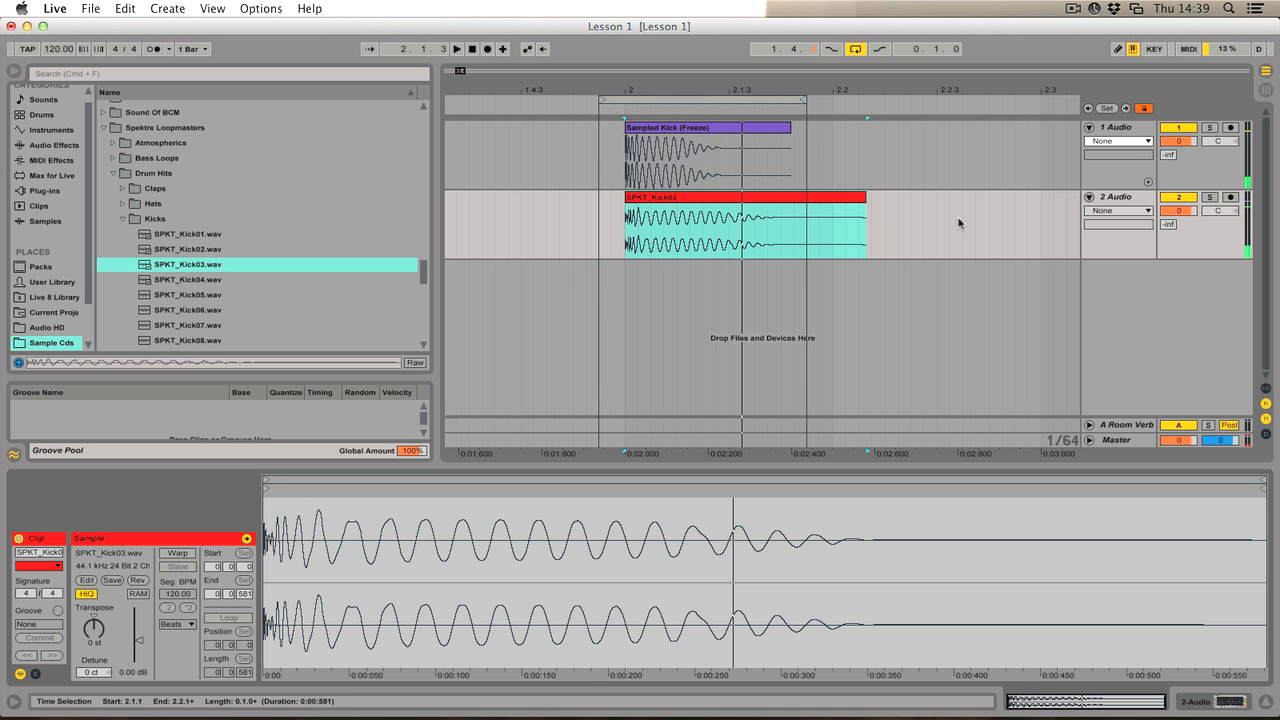
- Lower the 1 Audio and 2 Audio track volumes together to -3.1 dB and play back the combined loop
click(1117, 130)
shift+click(1122, 199)
drag(1178, 211, 1178, 216)
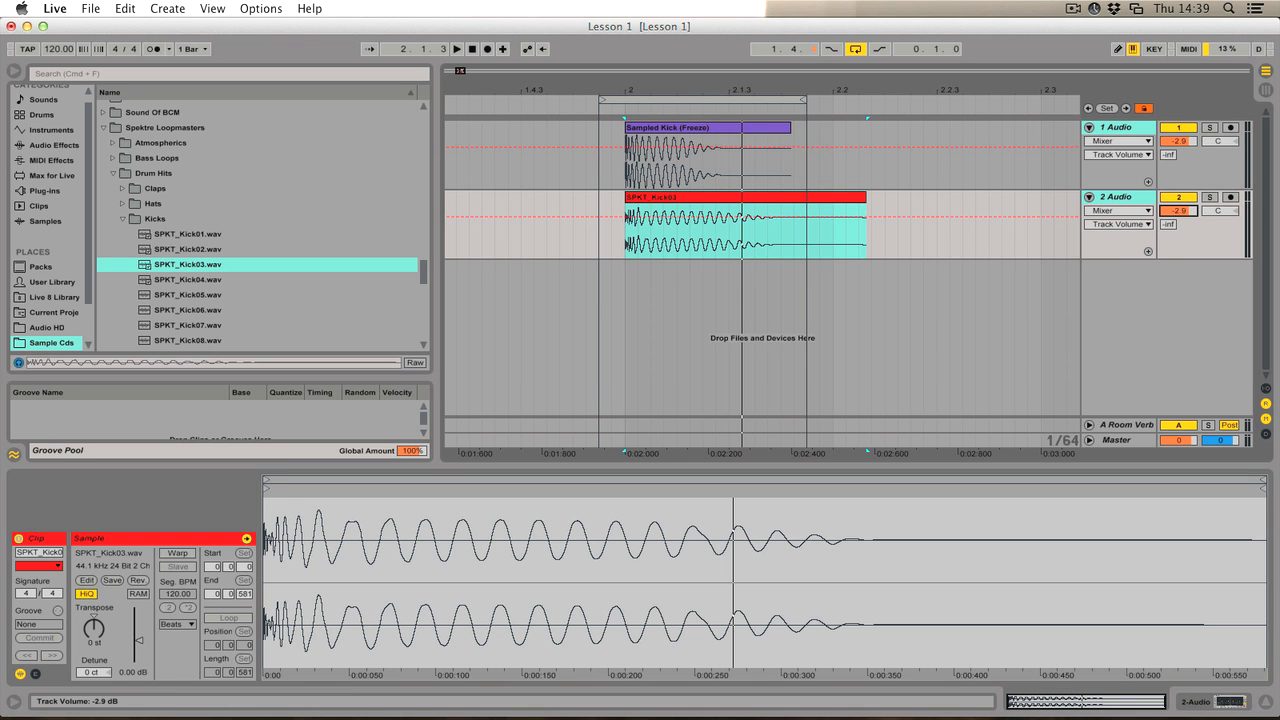
click(658, 97)
key(space)
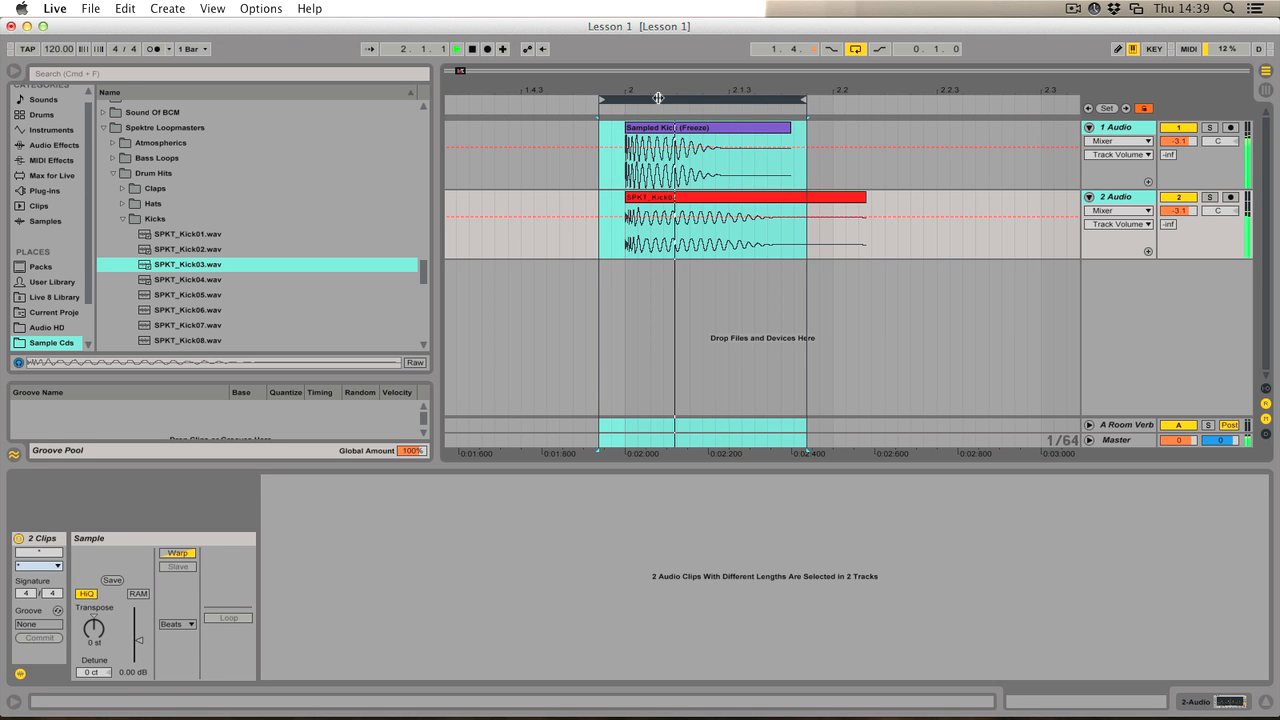
key(space)
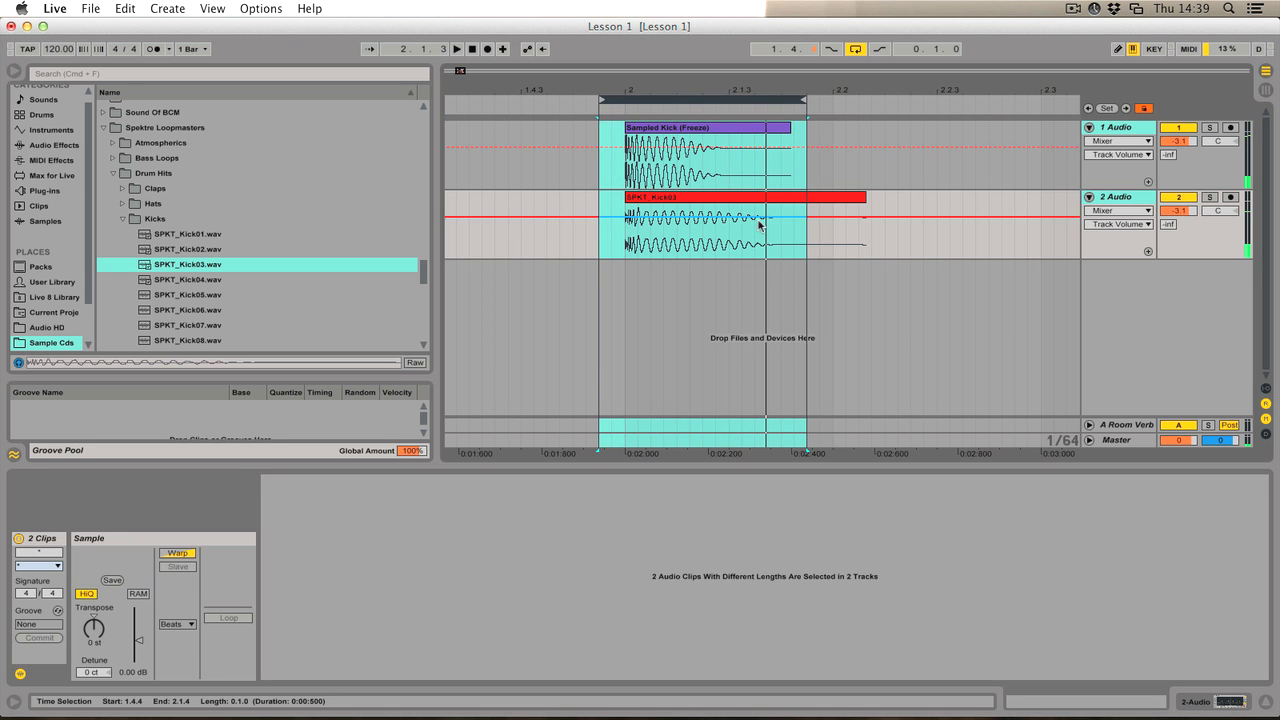
- Transpose the SPKT_Kick03 clip to -2 st and check it against the sampled kick
click(766, 206)
drag(710, 95, 680, 145)
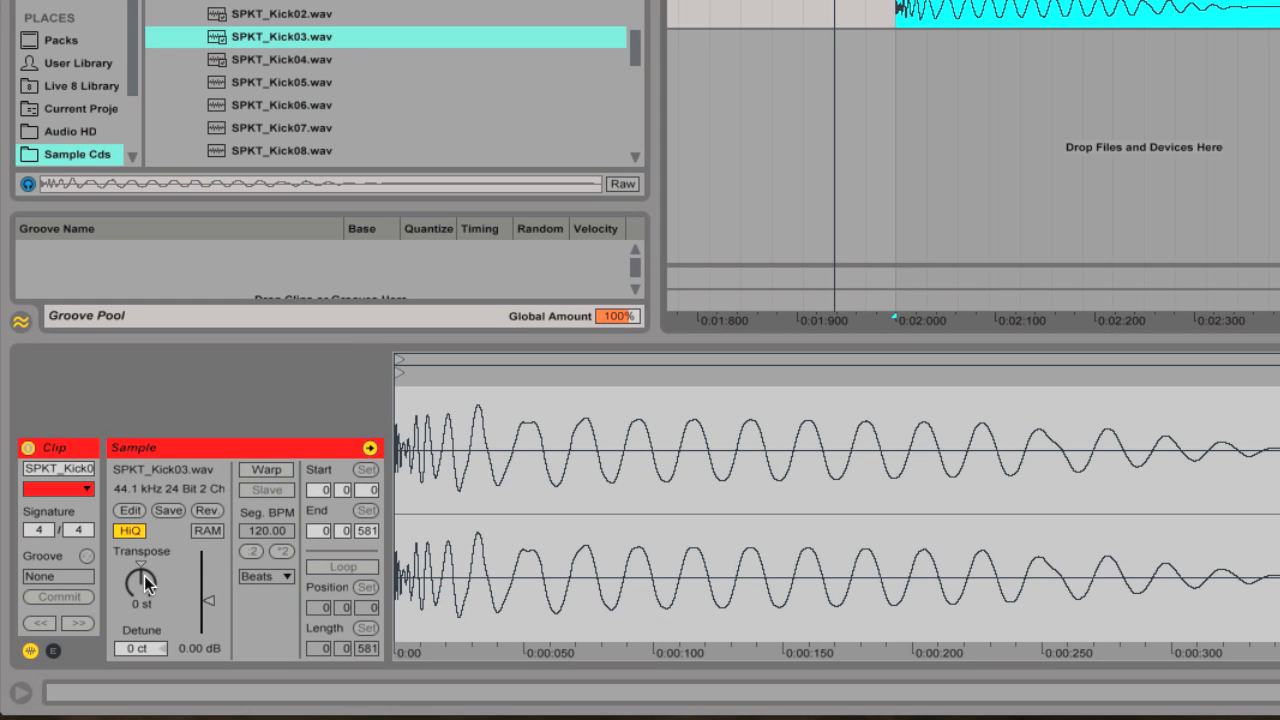
drag(155, 579, 155, 604)
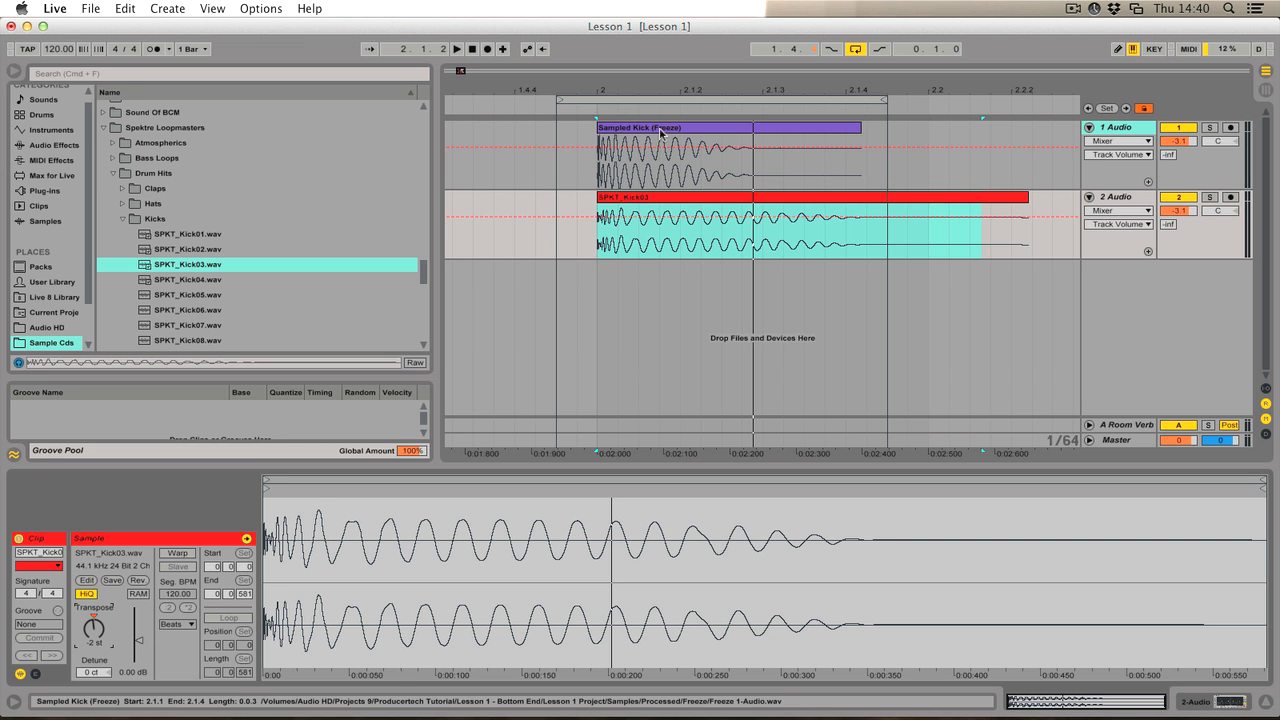
click(1186, 199)
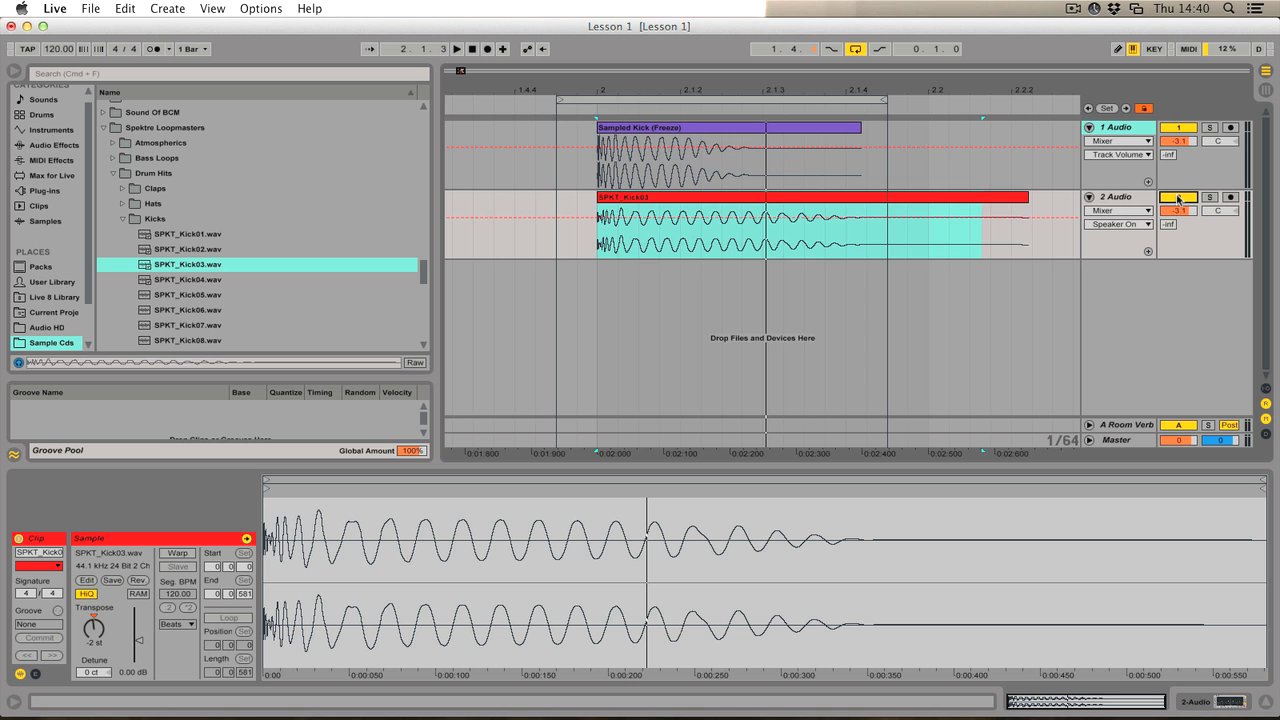
- Activate EQ Eight on 2 Audio and enable band 1 as a steep x4 low-cut filter
click(1123, 199)
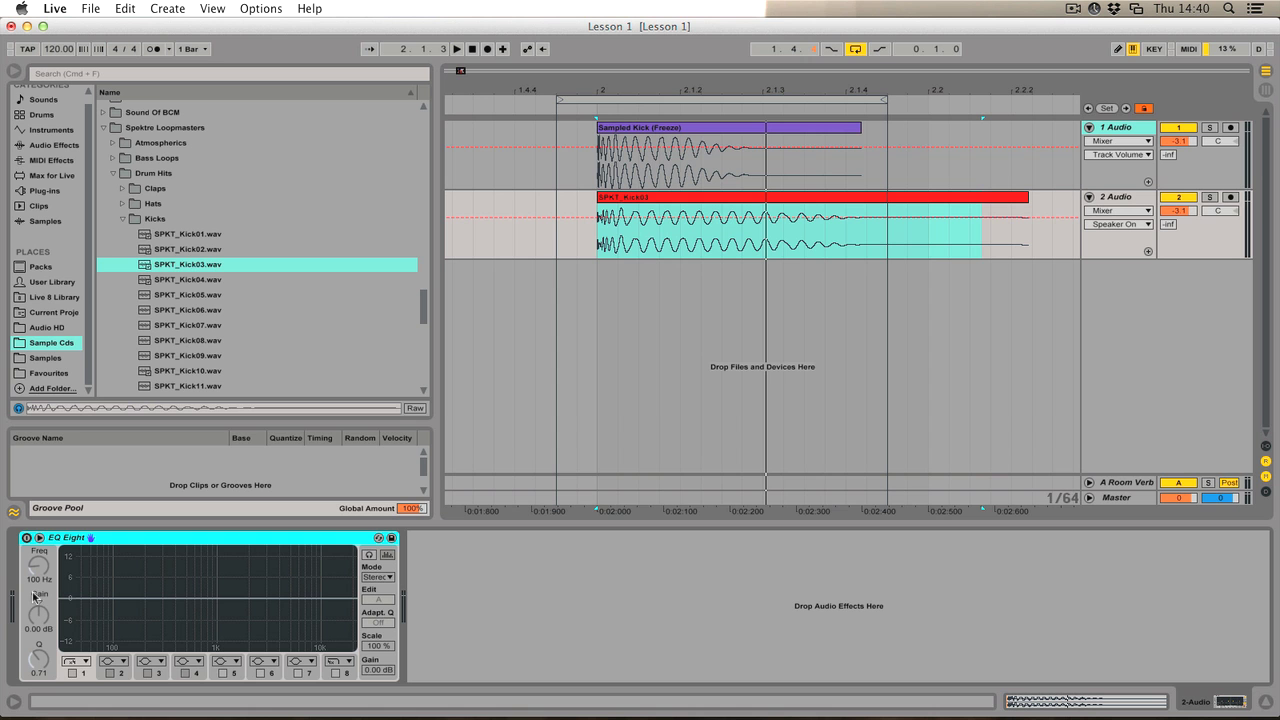
click(27, 538)
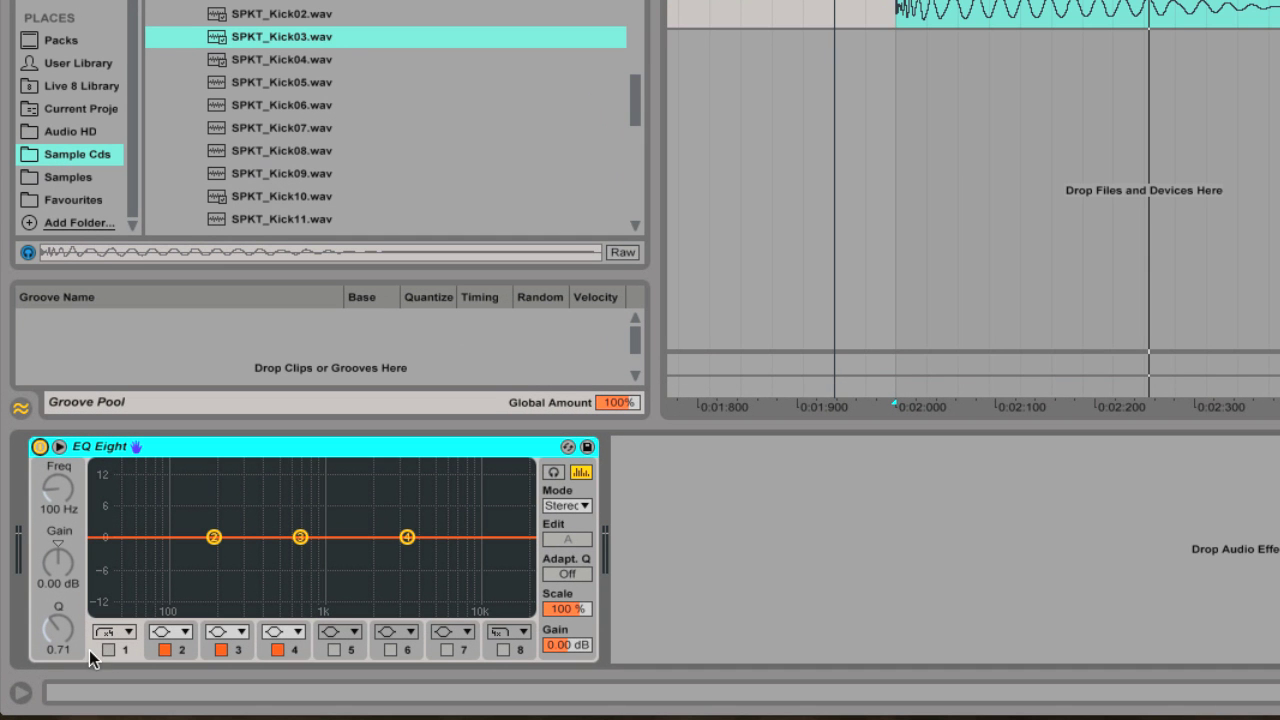
click(109, 648)
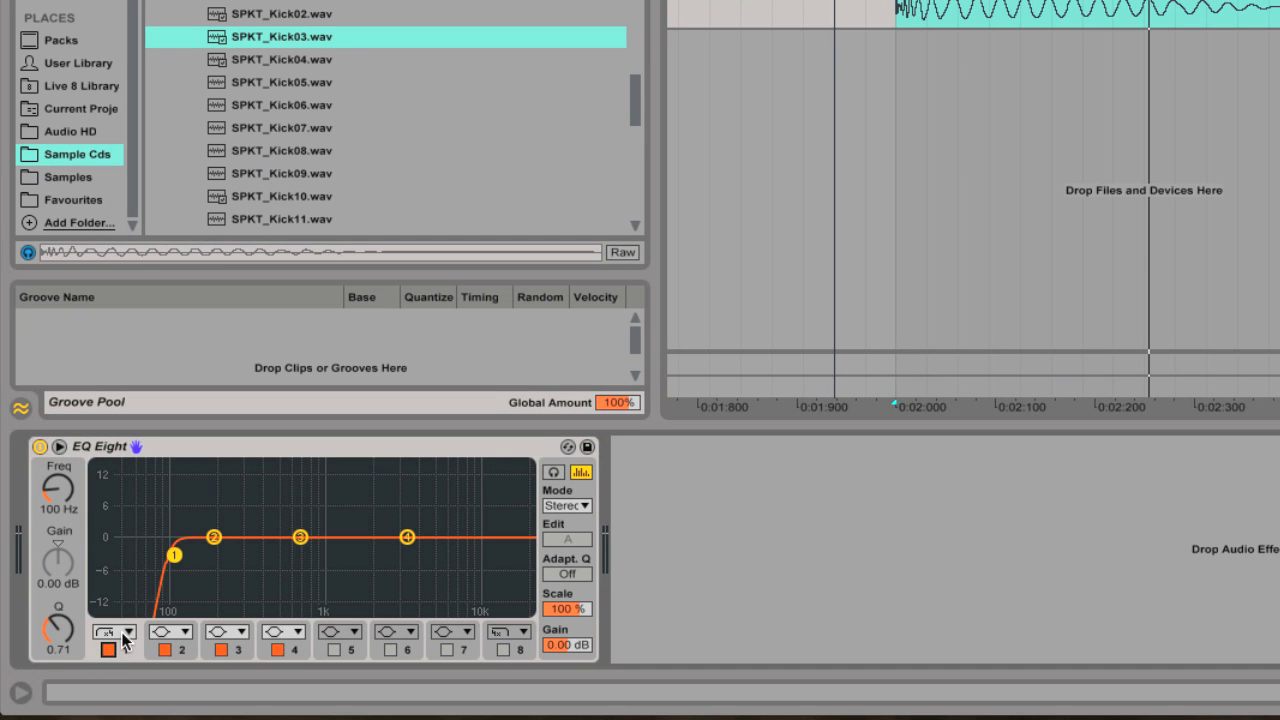
click(121, 632)
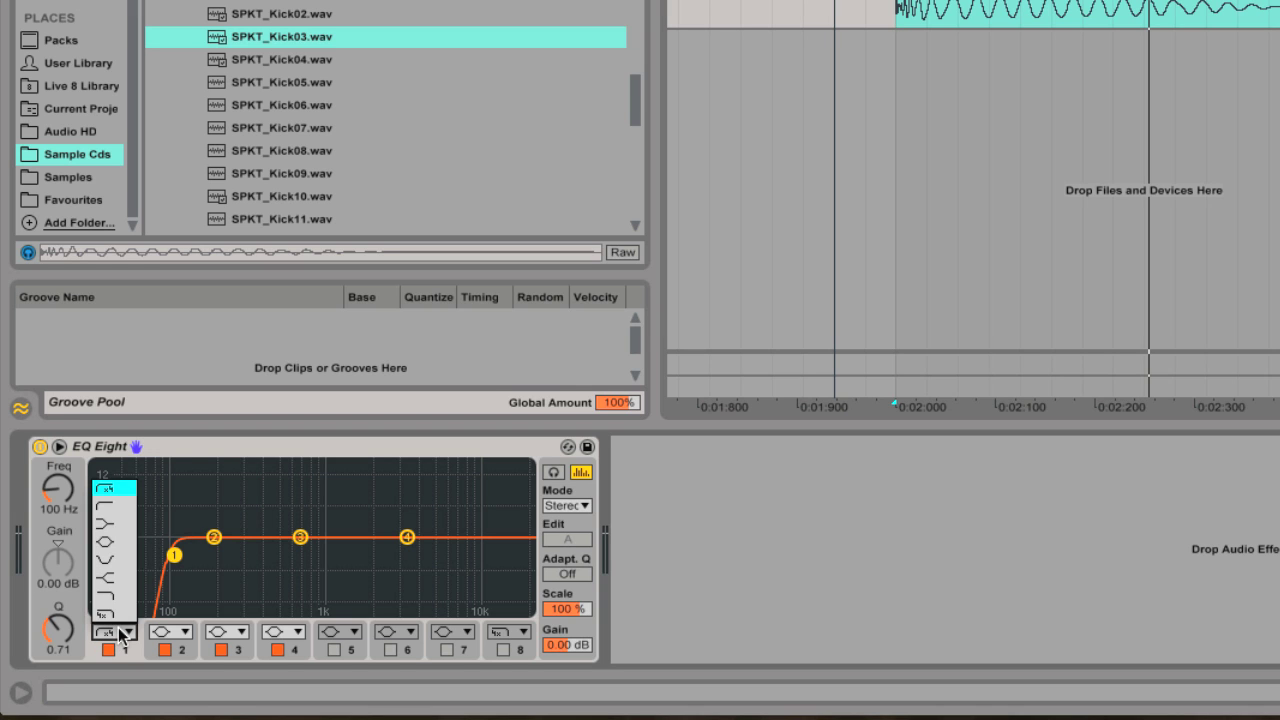
click(116, 492)
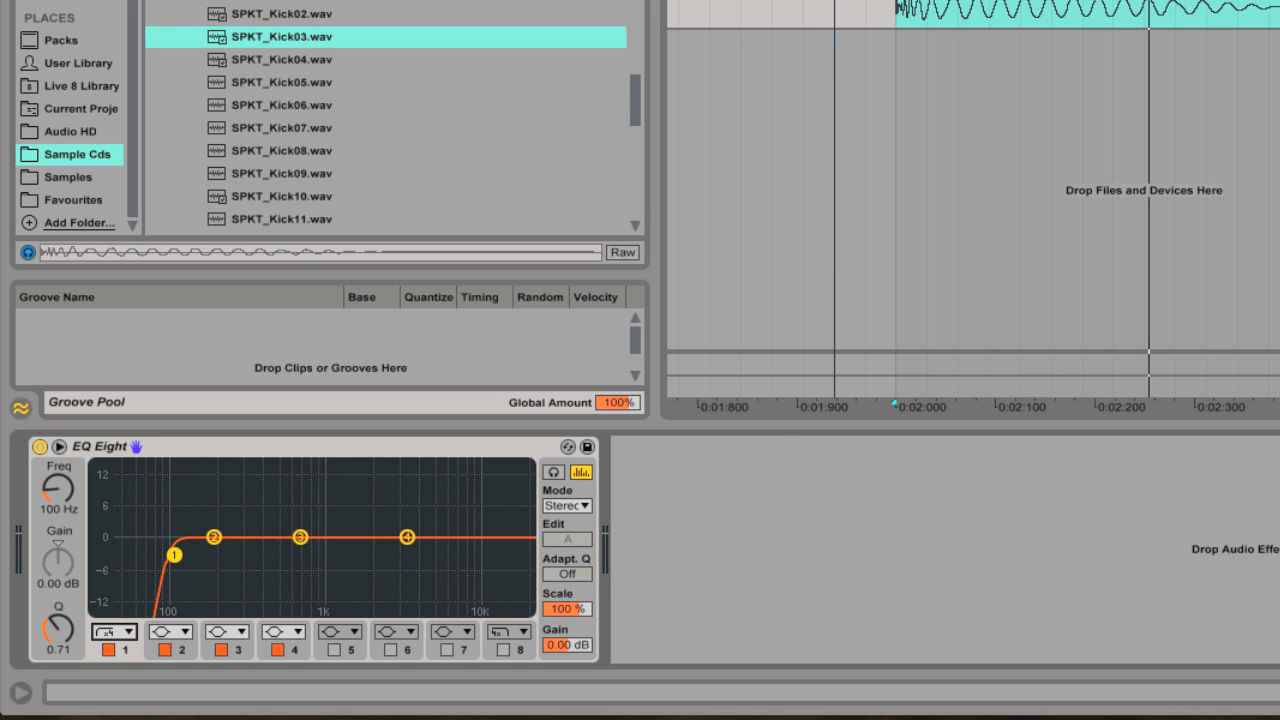
- Raise the EQ Eight band 1 low cut to 150 Hz with a Q of 0.85 while the loop plays
click(1252, 14)
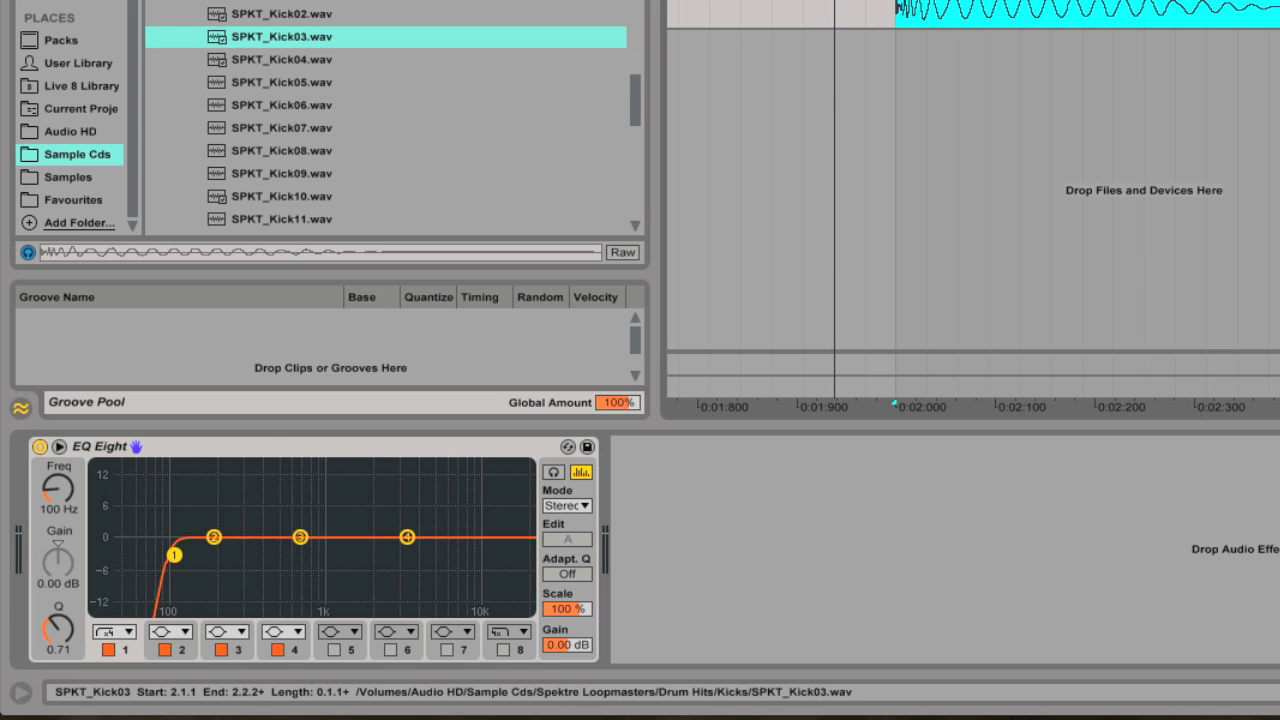
key(space)
mouse_move(171, 549)
mouse_down()
mouse_move(209, 545)
mouse_move(186, 552)
mouse_up()
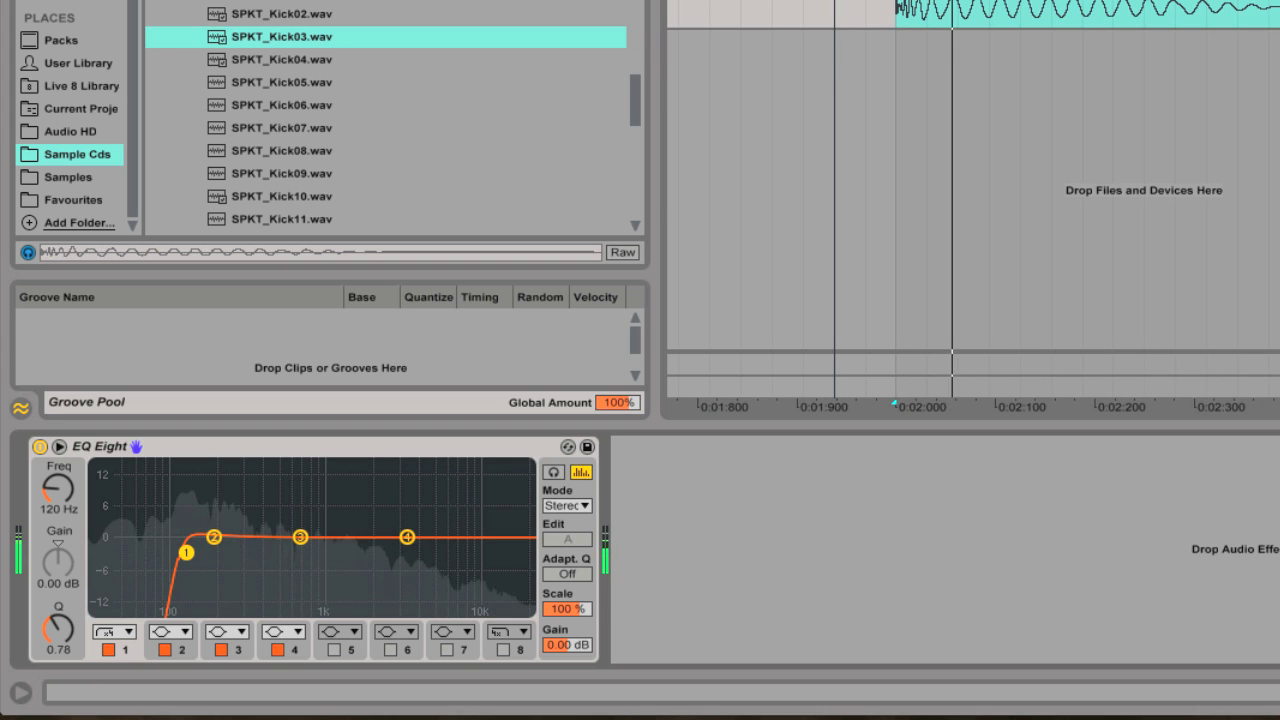
mouse_move(186, 552)
mouse_down()
mouse_move(286, 537)
mouse_move(282, 526)
mouse_move(214, 531)
mouse_move(191, 537)
mouse_move(209, 539)
mouse_move(196, 550)
mouse_up()
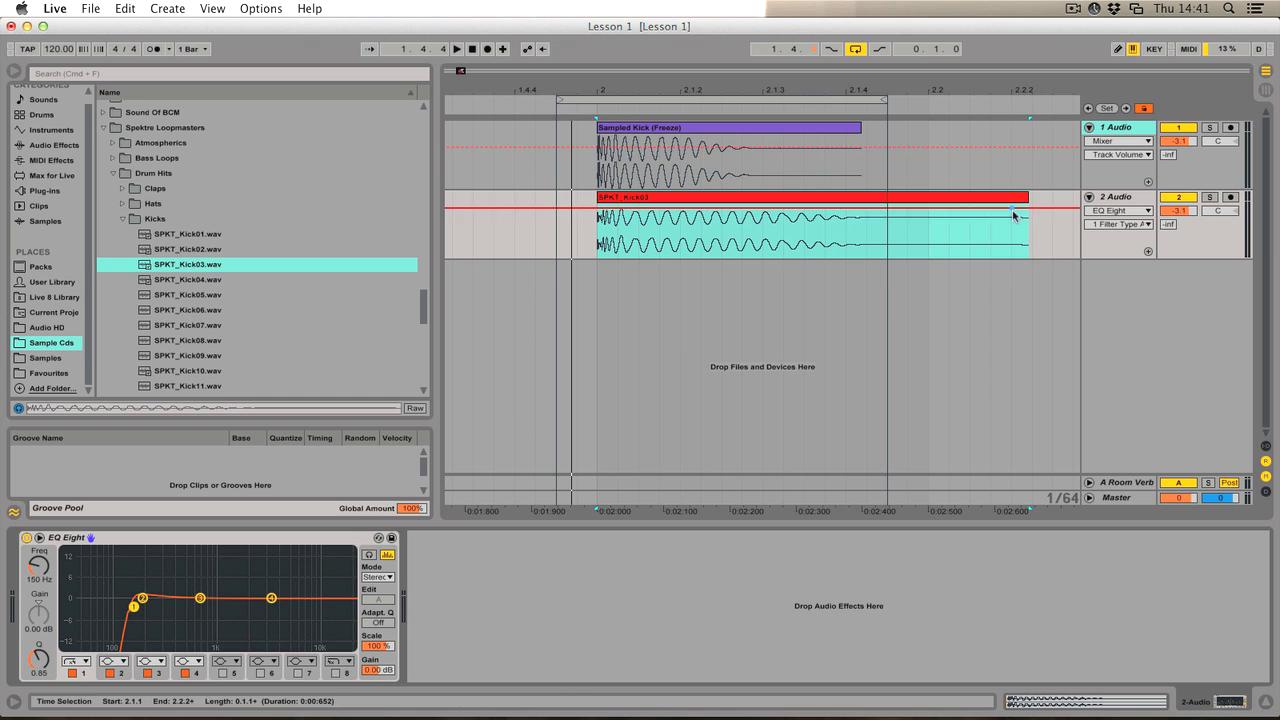
- Shorten the SPKT_Kick03 clip to just past the sampled kick's end and add a fade-out starting at about 2.1.2
click(1043, 196)
drag(1027, 197, 868, 207)
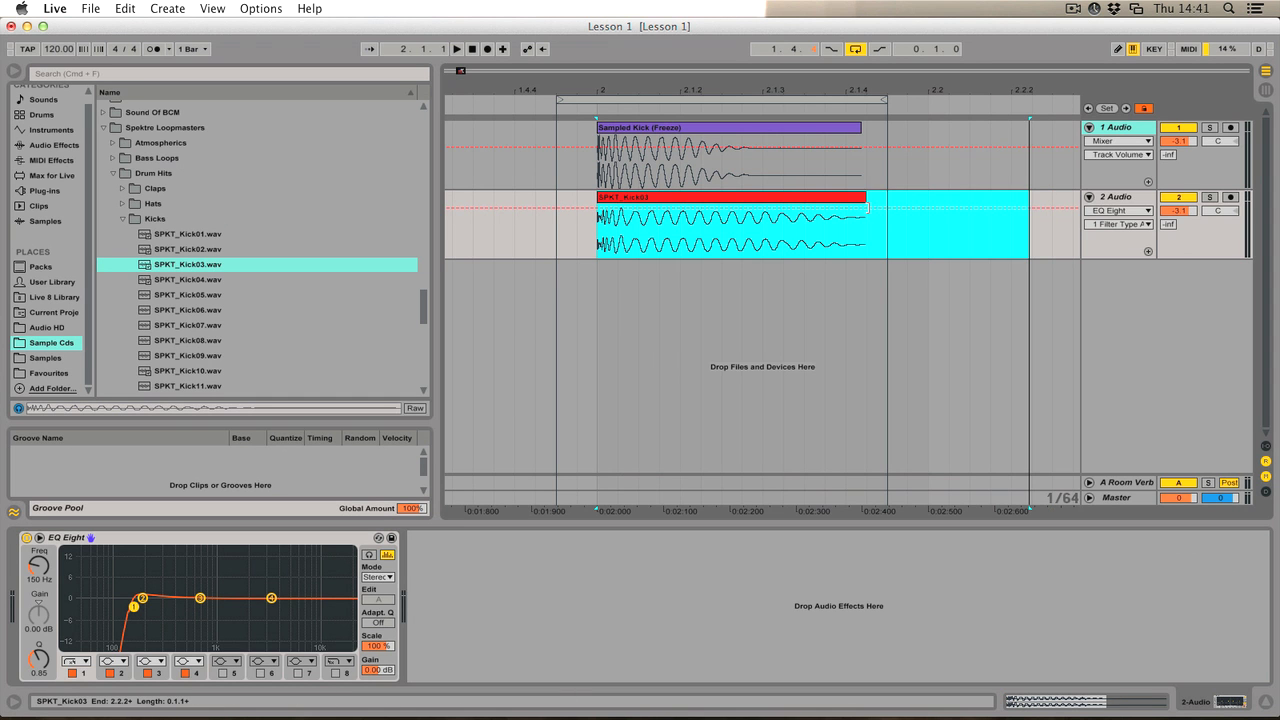
right_click(856, 195)
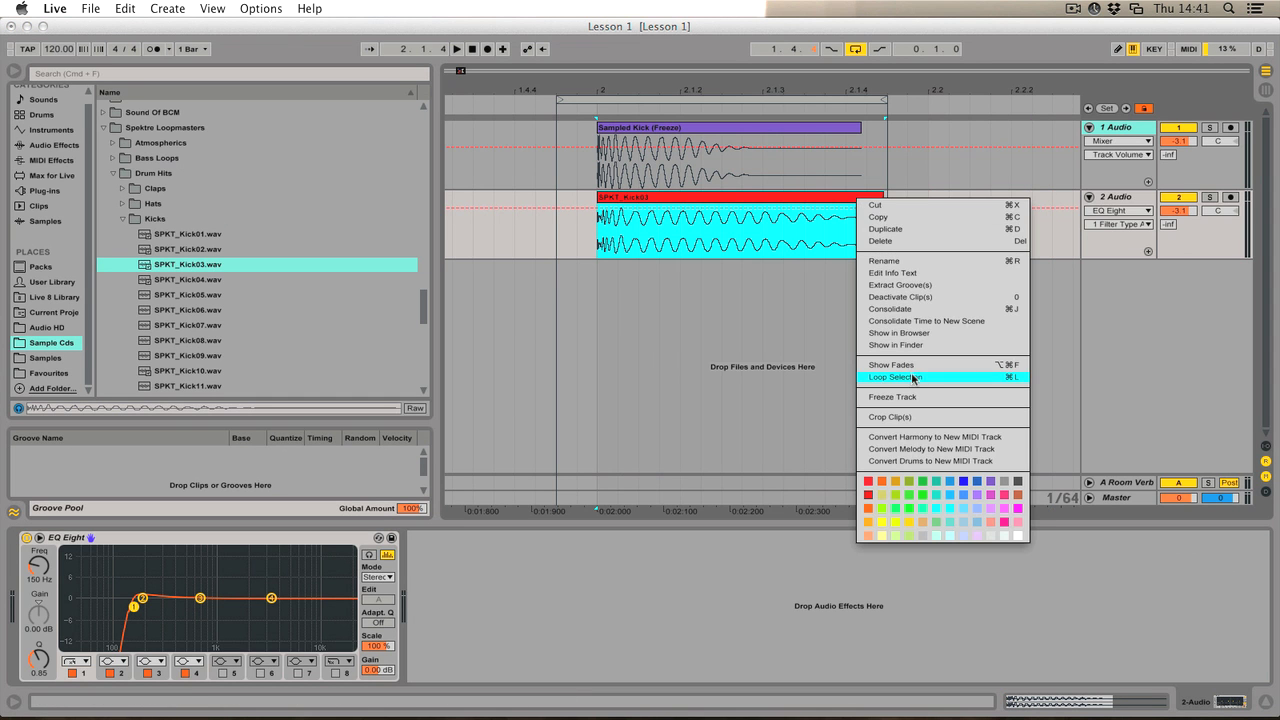
click(912, 369)
drag(872, 208, 779, 215)
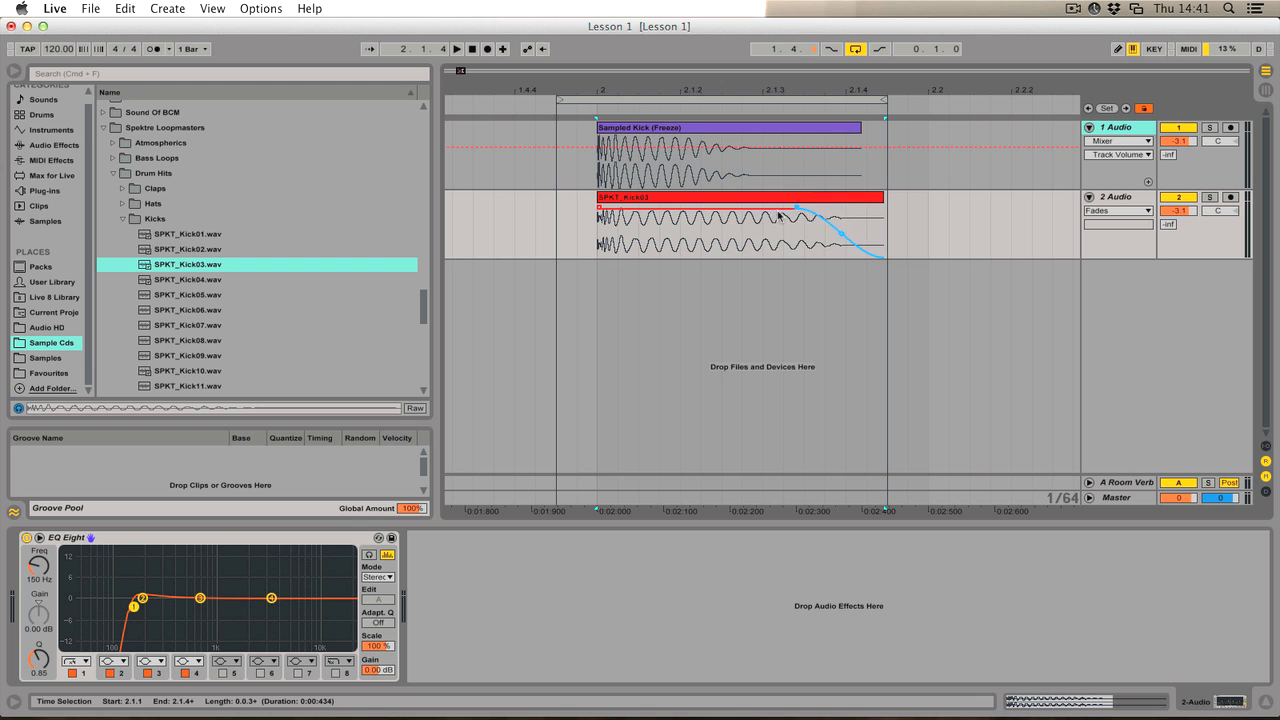
click(703, 216)
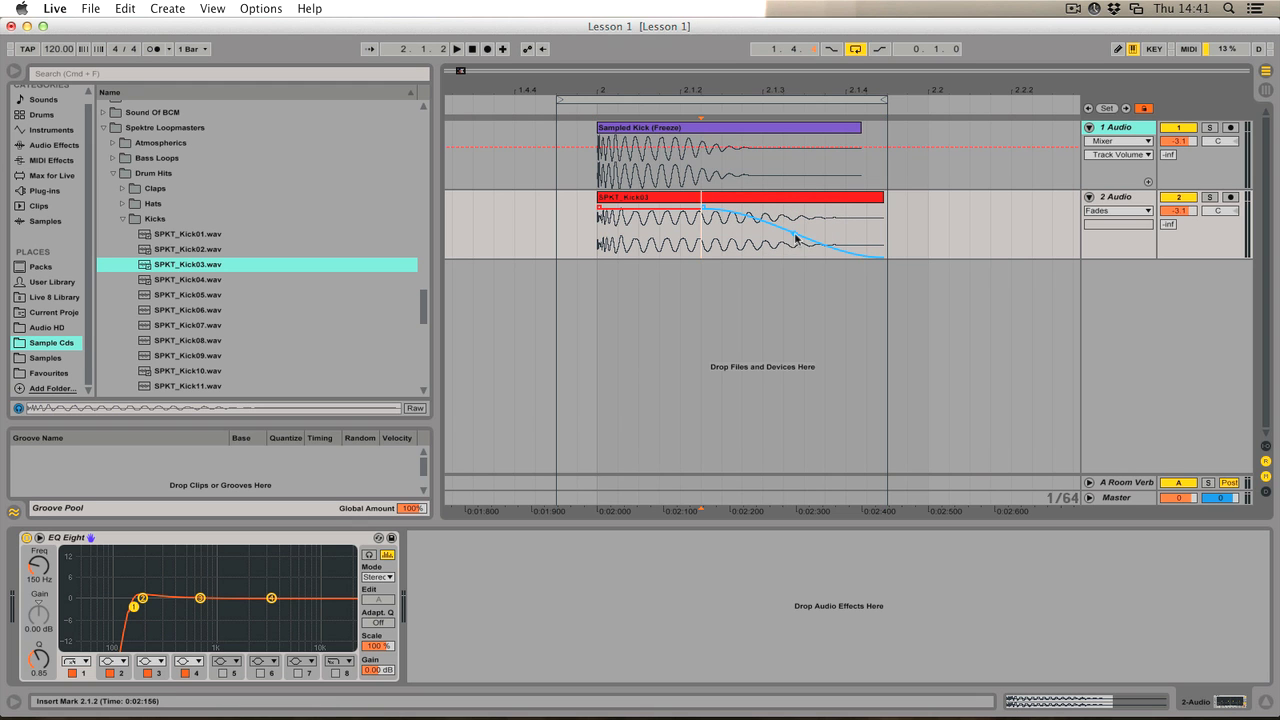
- Play back the layered kick and compare it with 2 Audio muted and unmuted
key(space)
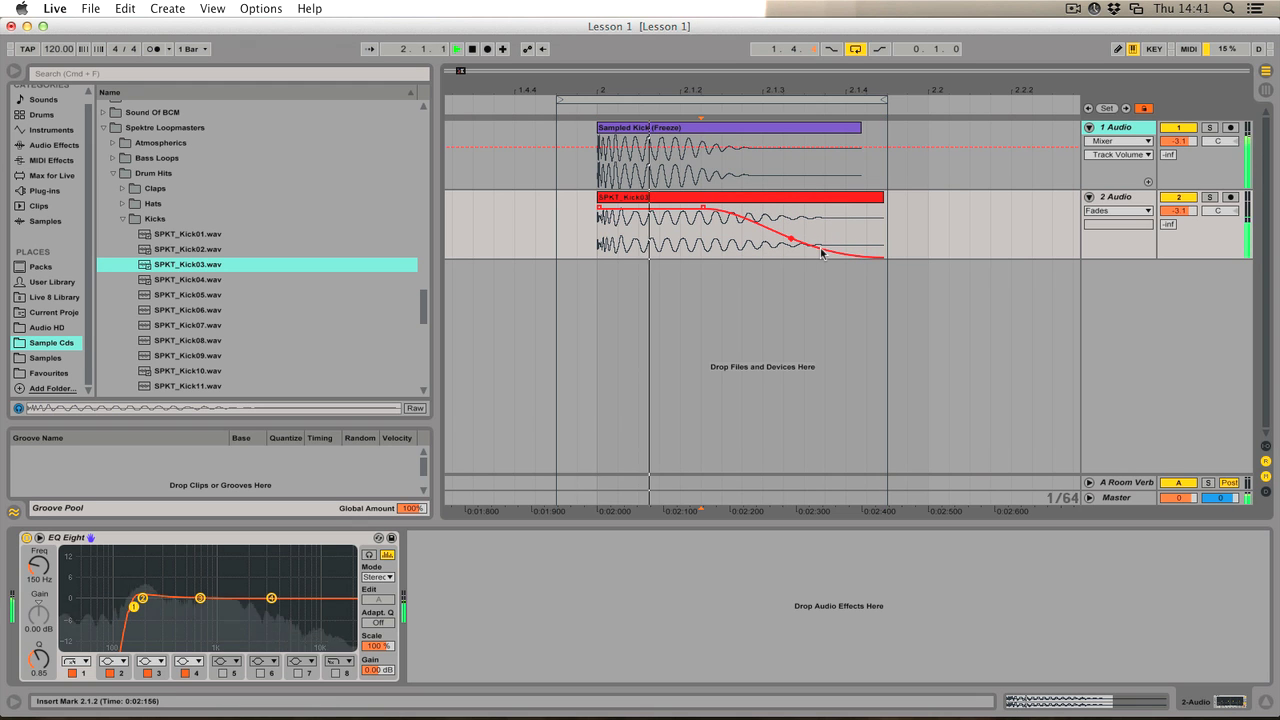
key(space)
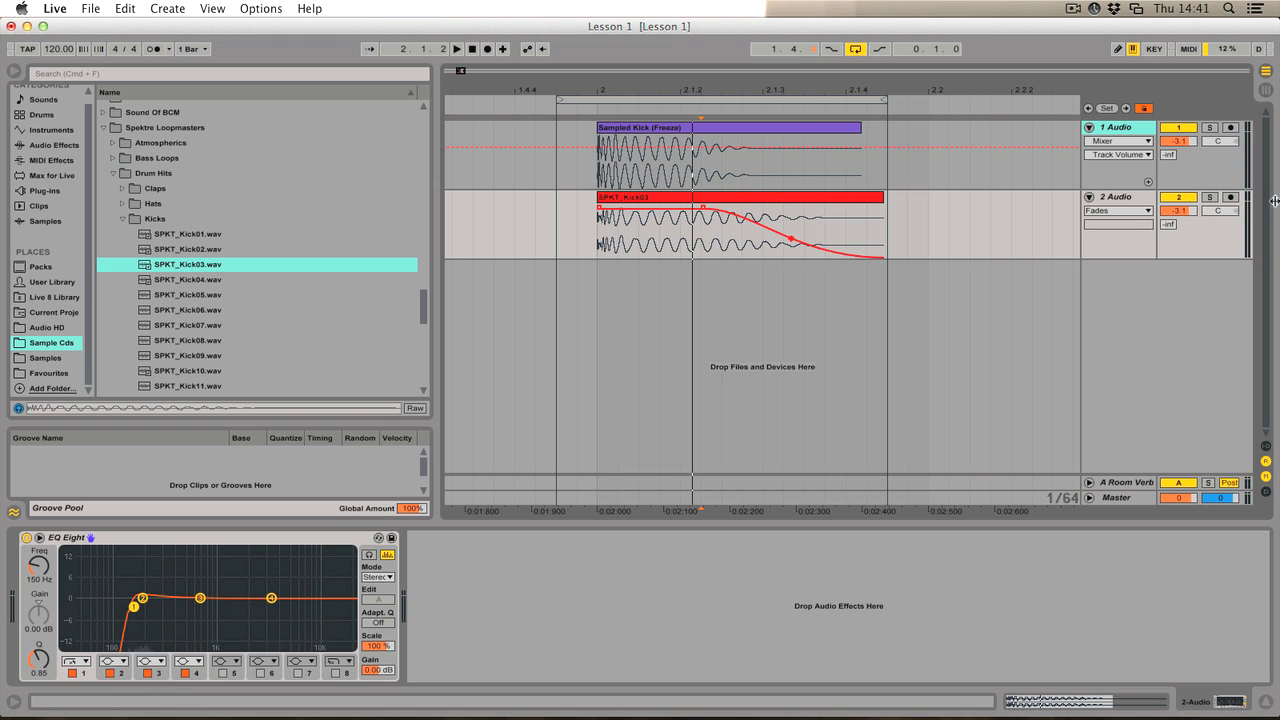
click(1177, 199)
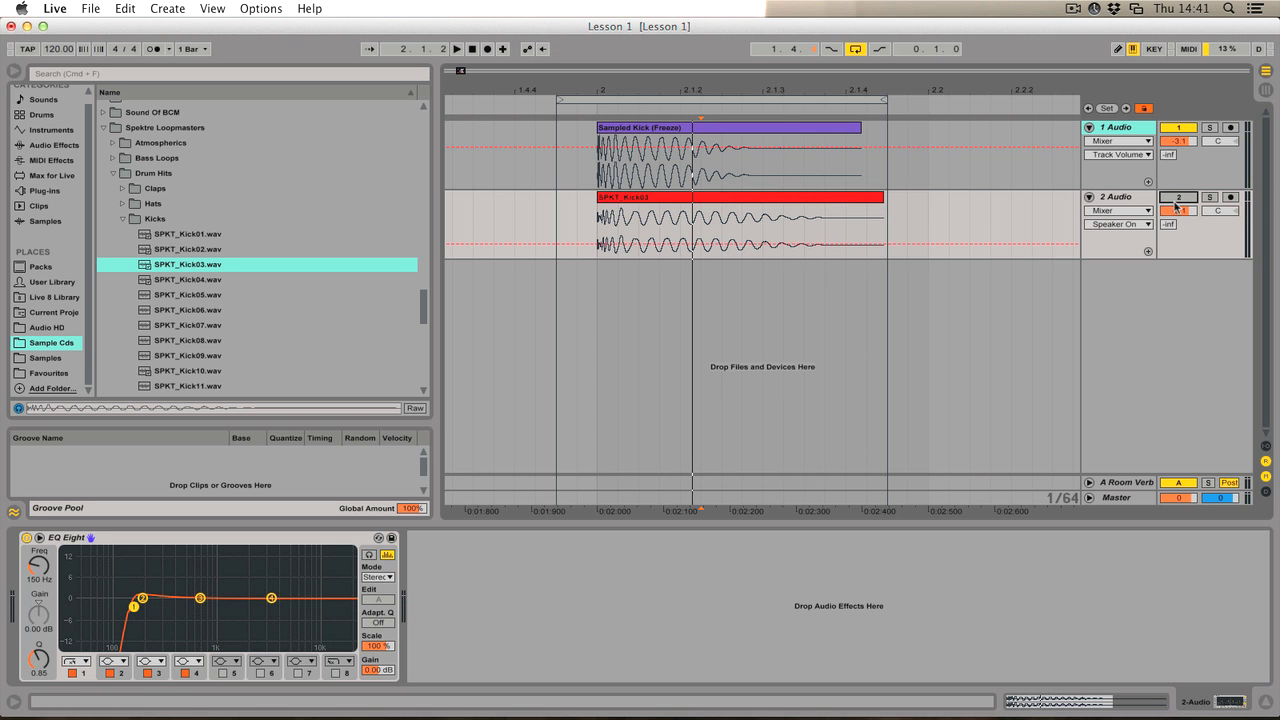
key(space)
click(1177, 199)
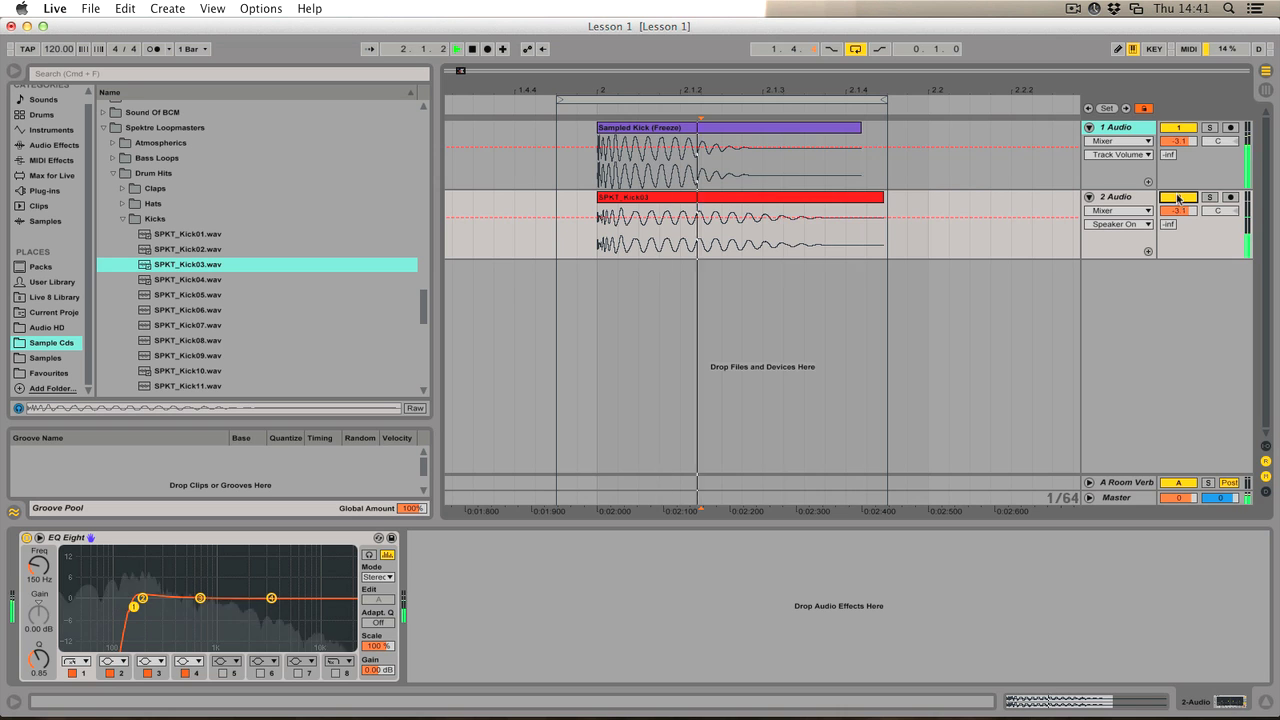
key(space)
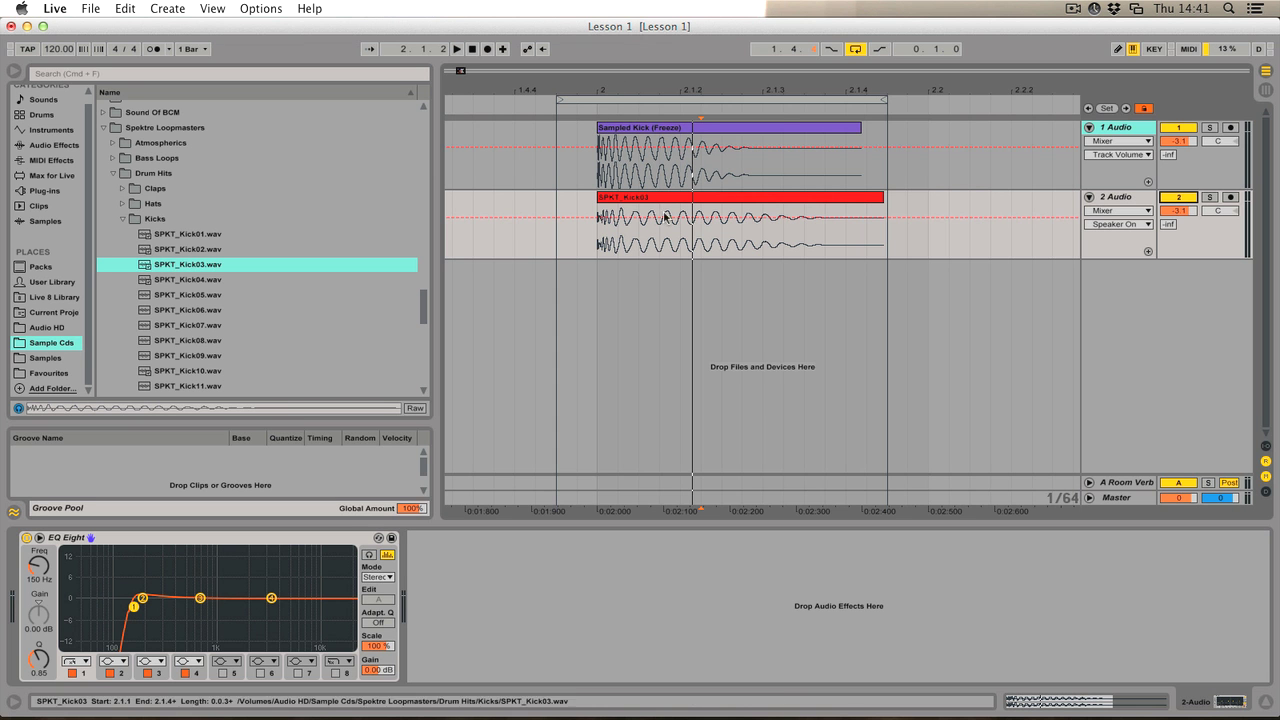
- Show the fades on the Sampled Kick (Freeze) clip and add a very short fade-in, fine-tuning its curve during playback
click(616, 129)
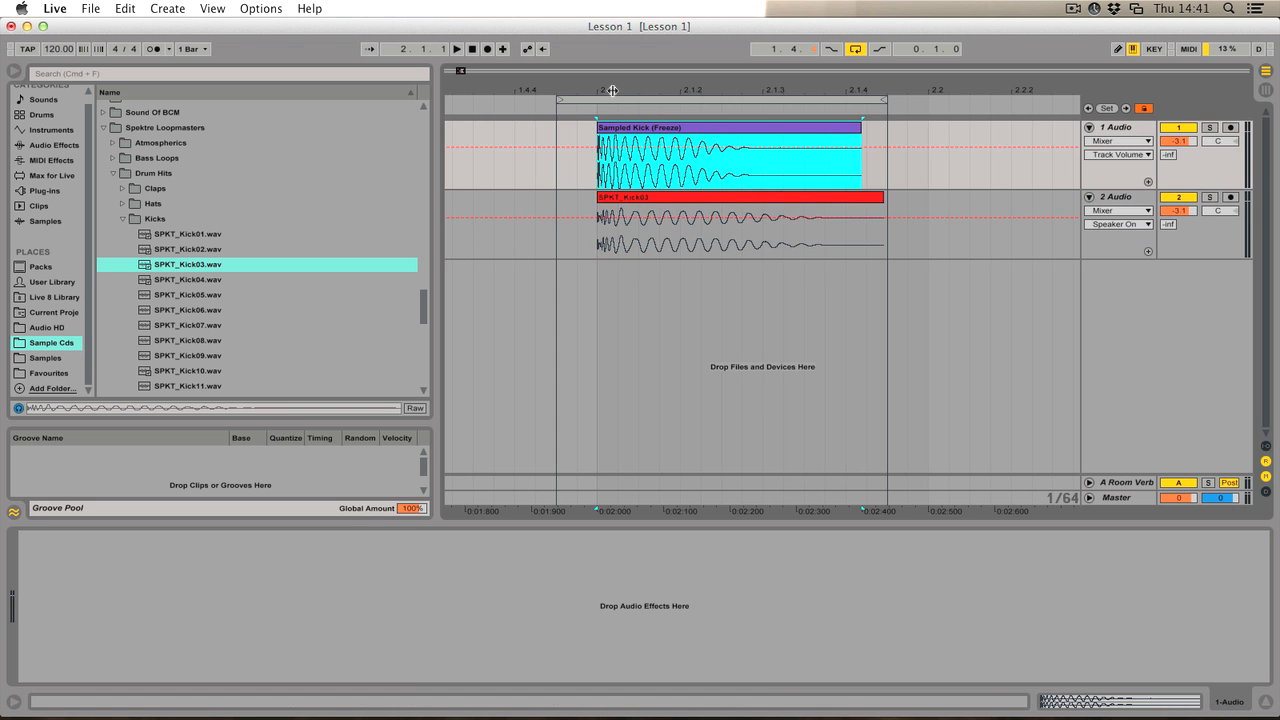
key(plus)
key(plus)
right_click(612, 146)
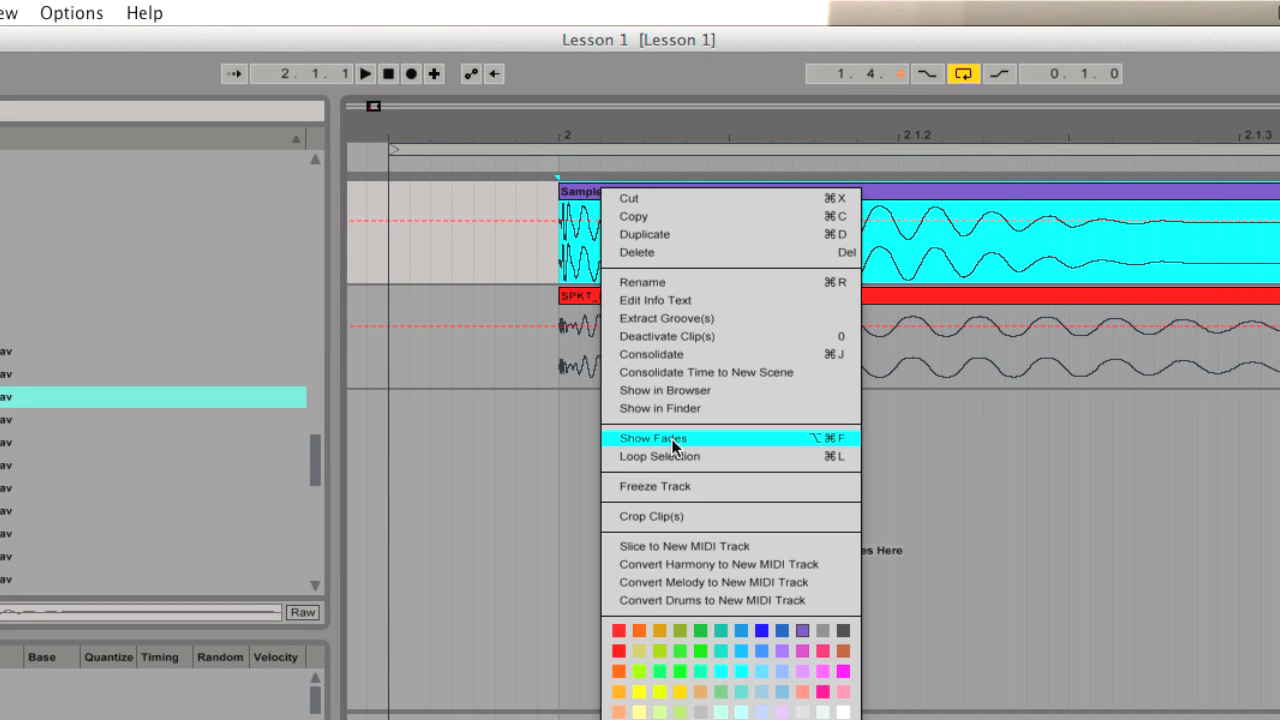
click(640, 438)
drag(563, 208, 573, 212)
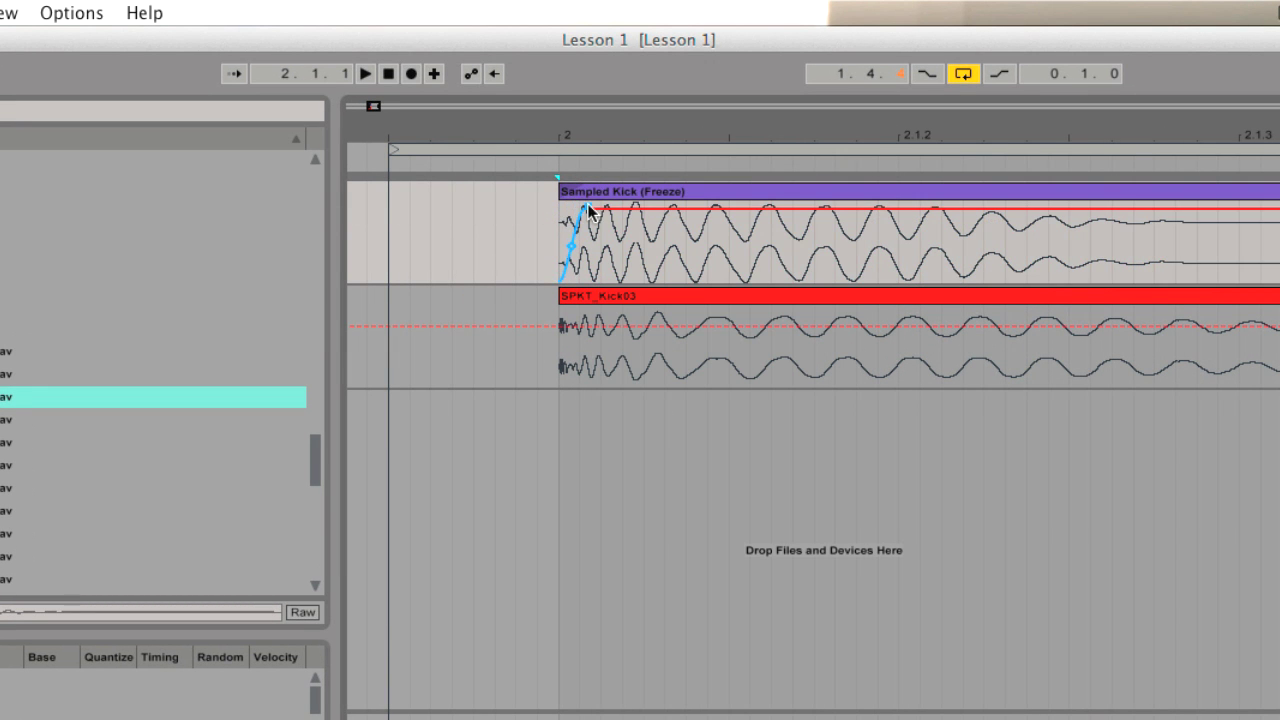
mouse_move(614, 140)
mouse_down()
mouse_move(614, 122)
mouse_move(617, 146)
mouse_up()
key(space)
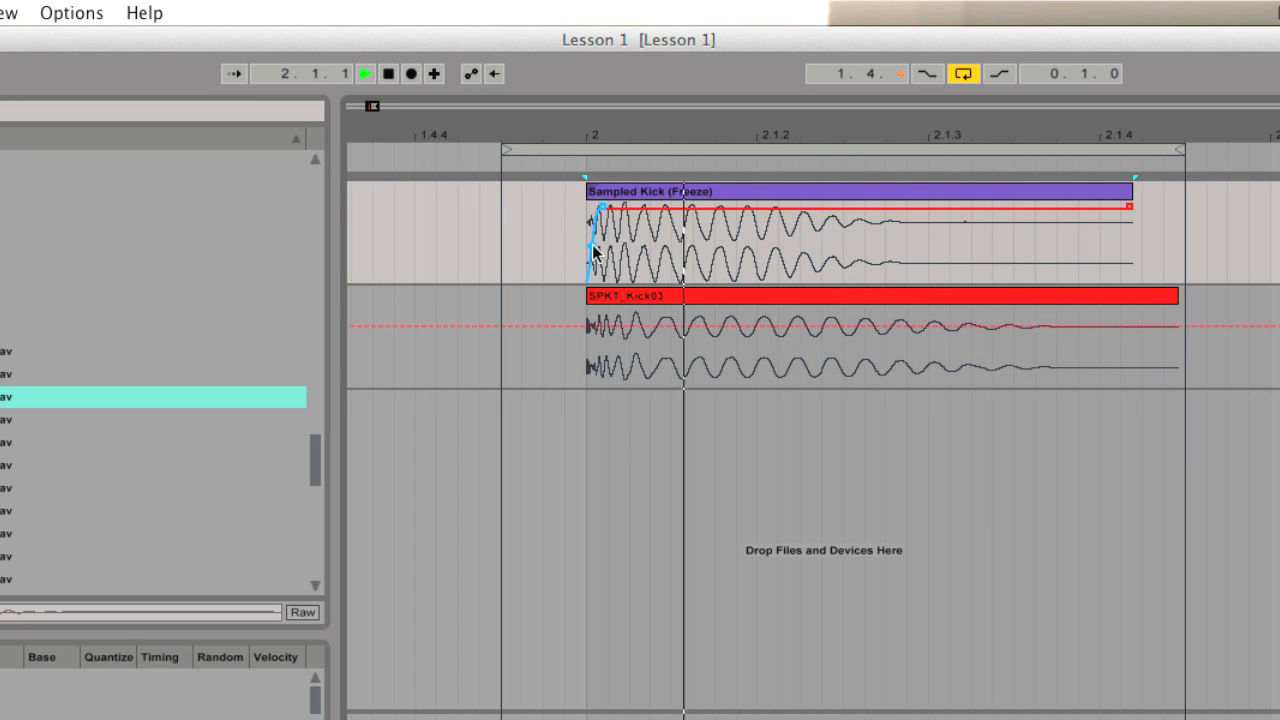
drag(598, 248, 596, 248)
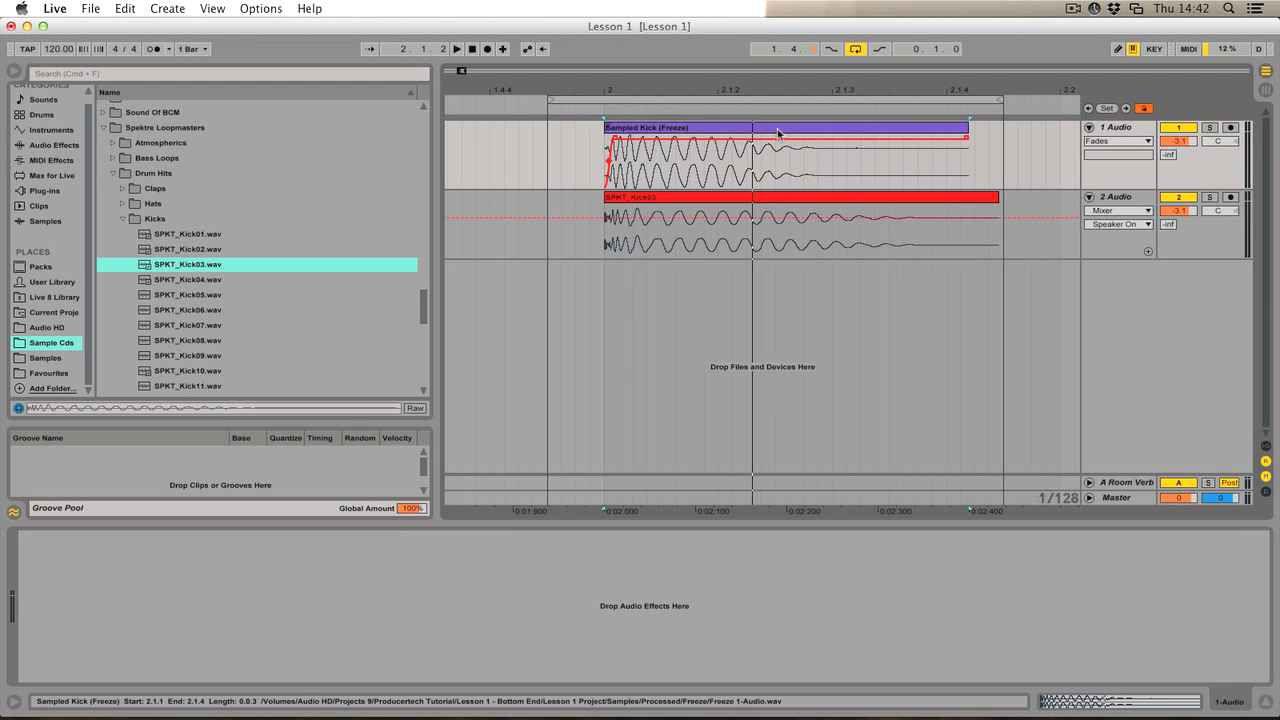
- Solo the kick layers in turn to compare them, and retune 2 Audio's EQ Eight low cut to 144 Hz with Q 0.97
click(1210, 198)
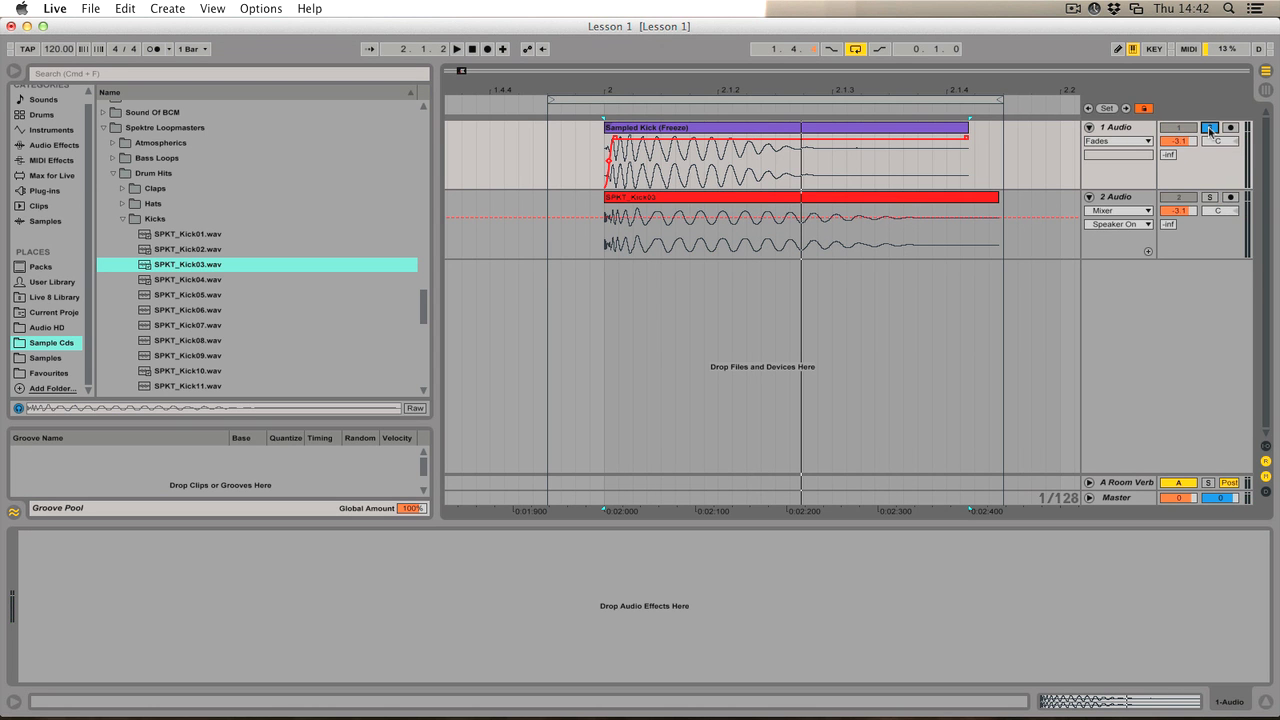
click(1210, 128)
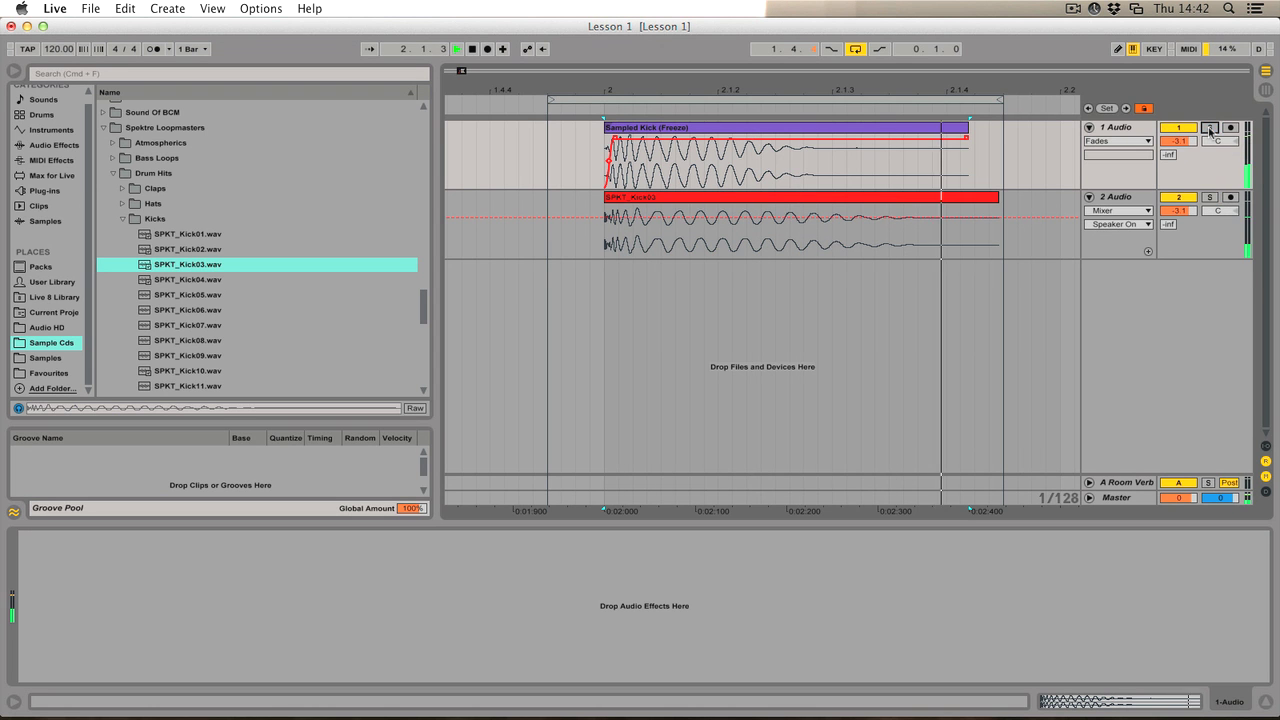
click(1000, 230)
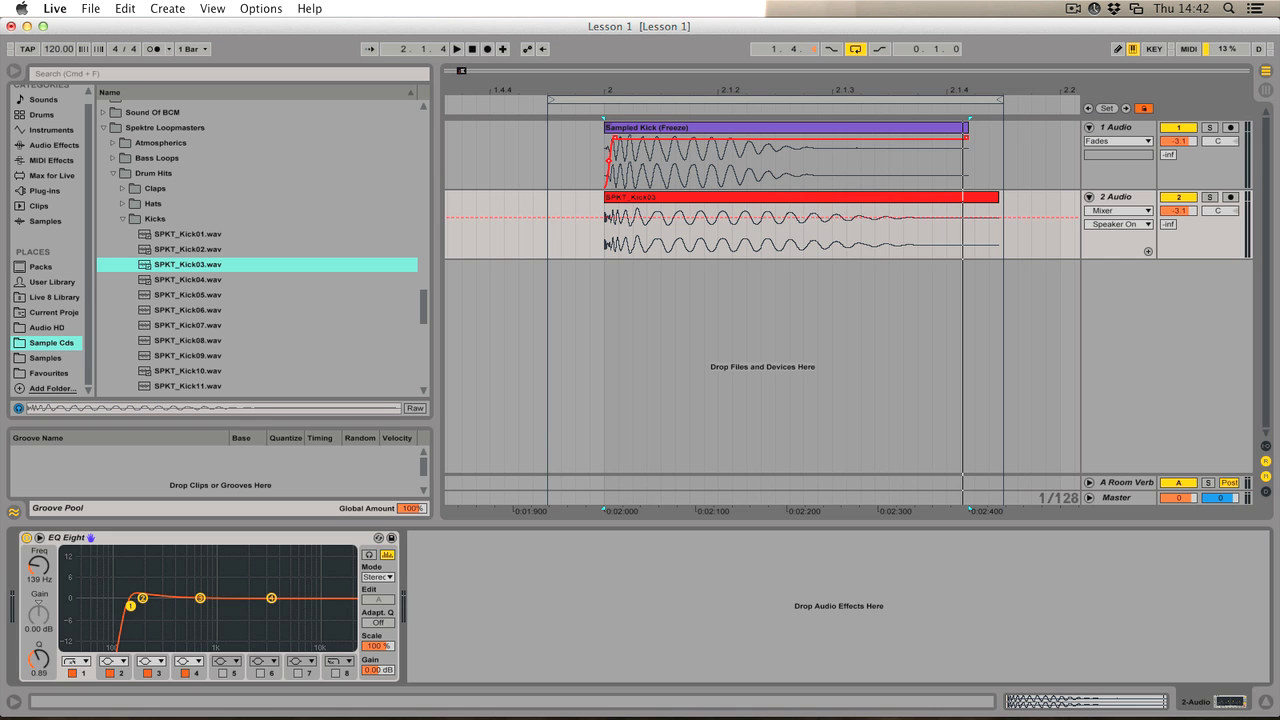
key(space)
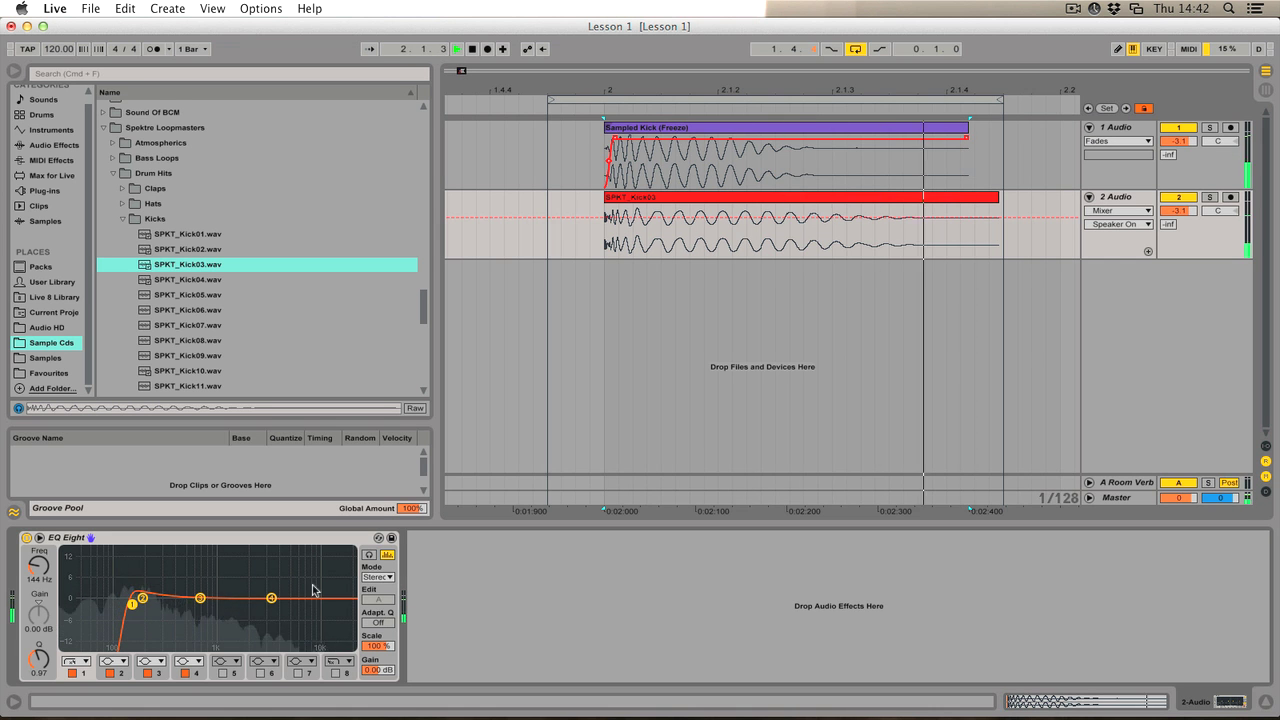
- Stop playback, then freeze and flatten the 1 Audio track to render the faded Sampled Kick clip
key(space)
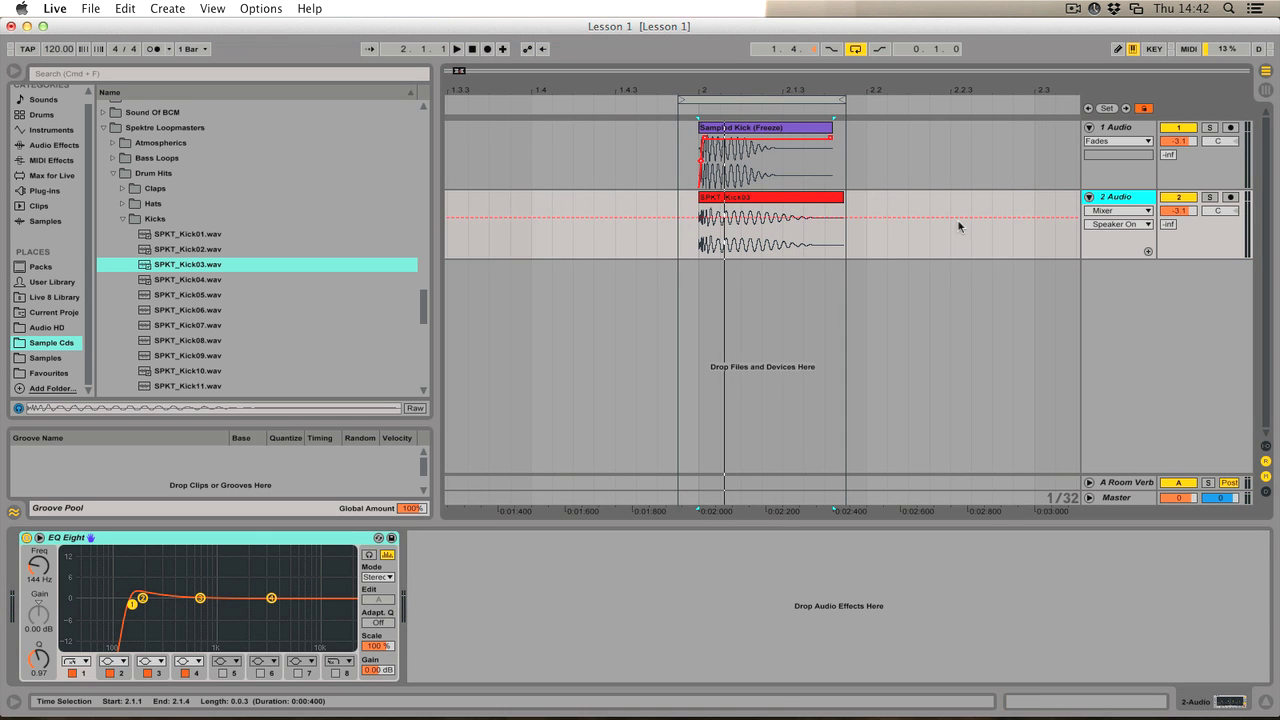
click(1137, 131)
right_click(1119, 130)
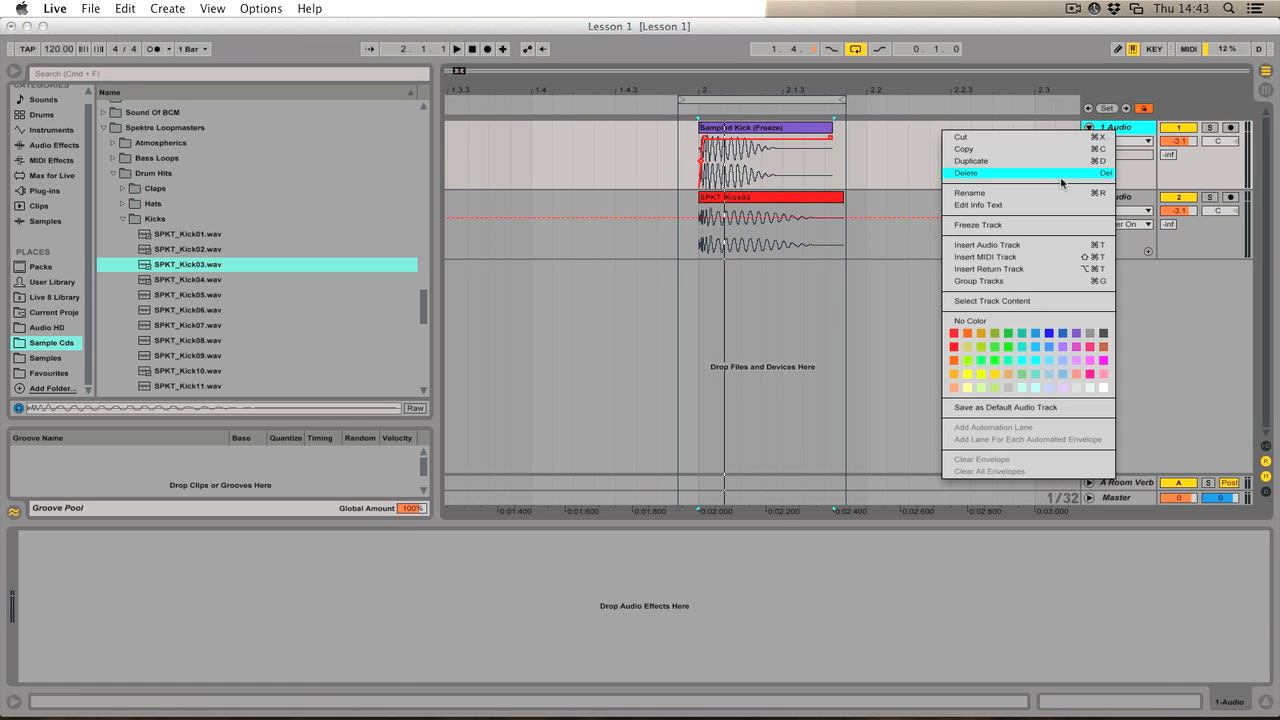
click(1016, 225)
right_click(1145, 130)
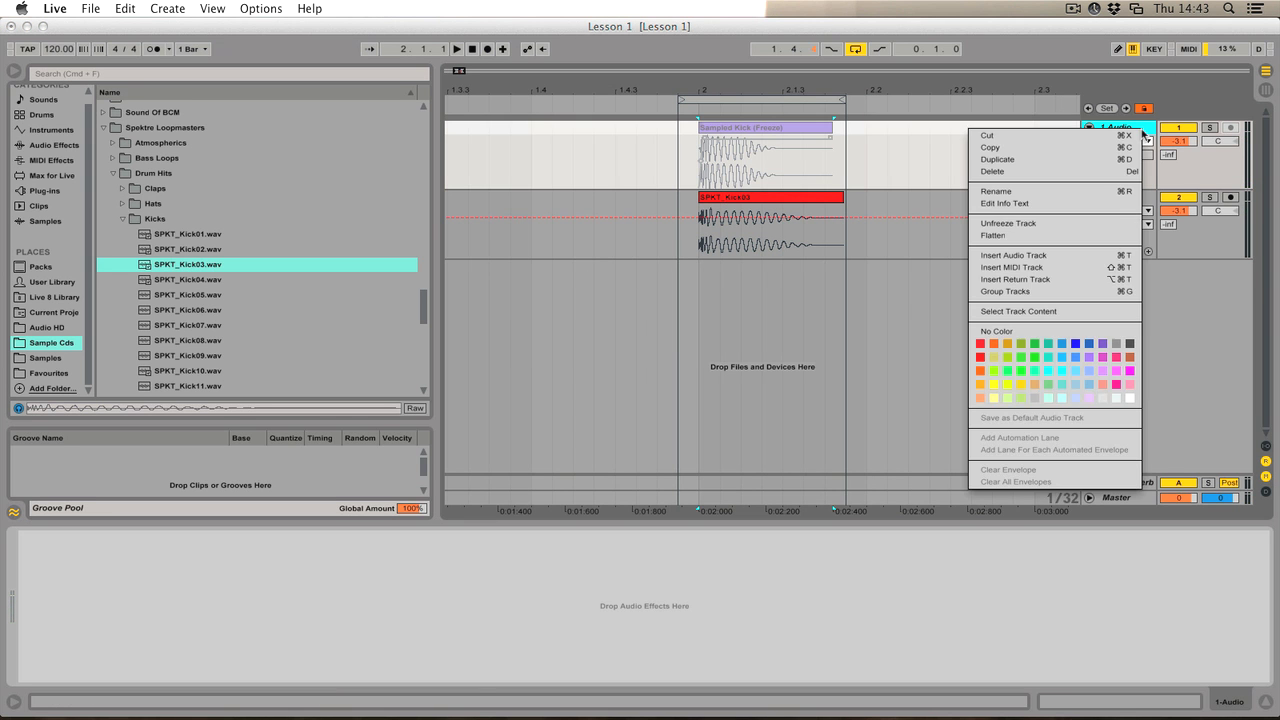
click(1064, 237)
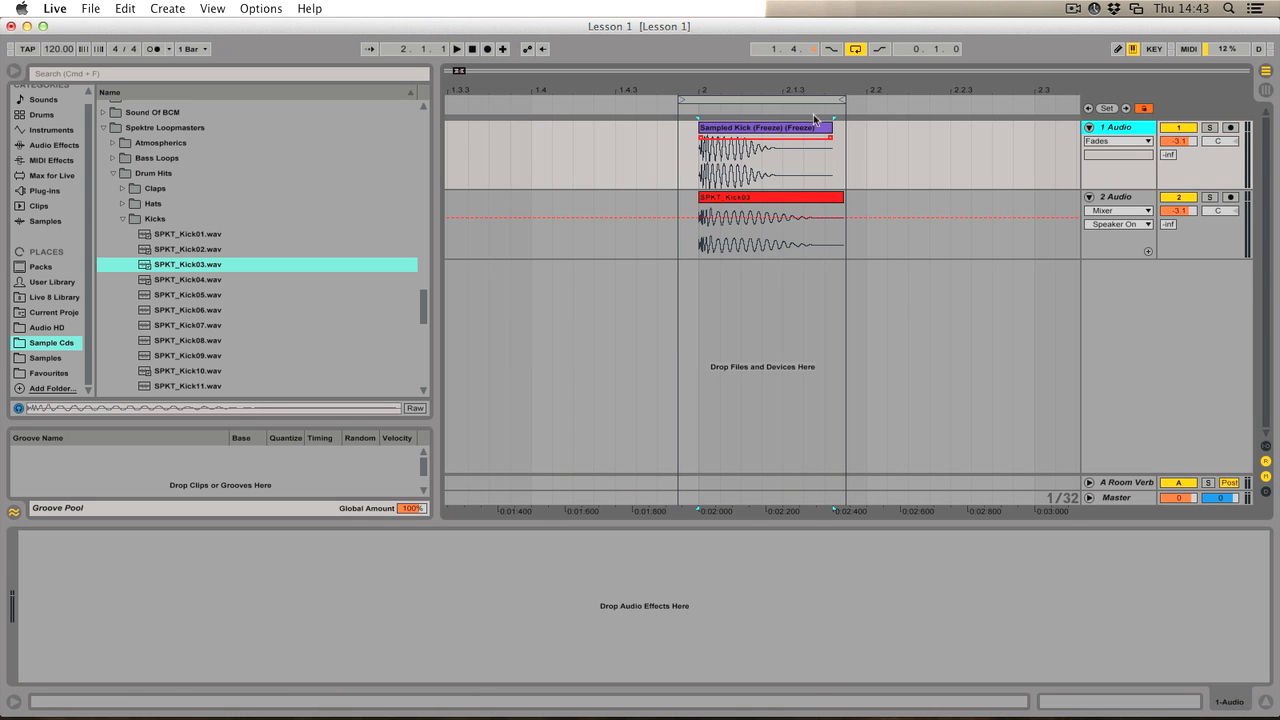
- Freeze and flatten the 2 Audio track with its EQ, and play back the two rendered kick layers together
click(1138, 199)
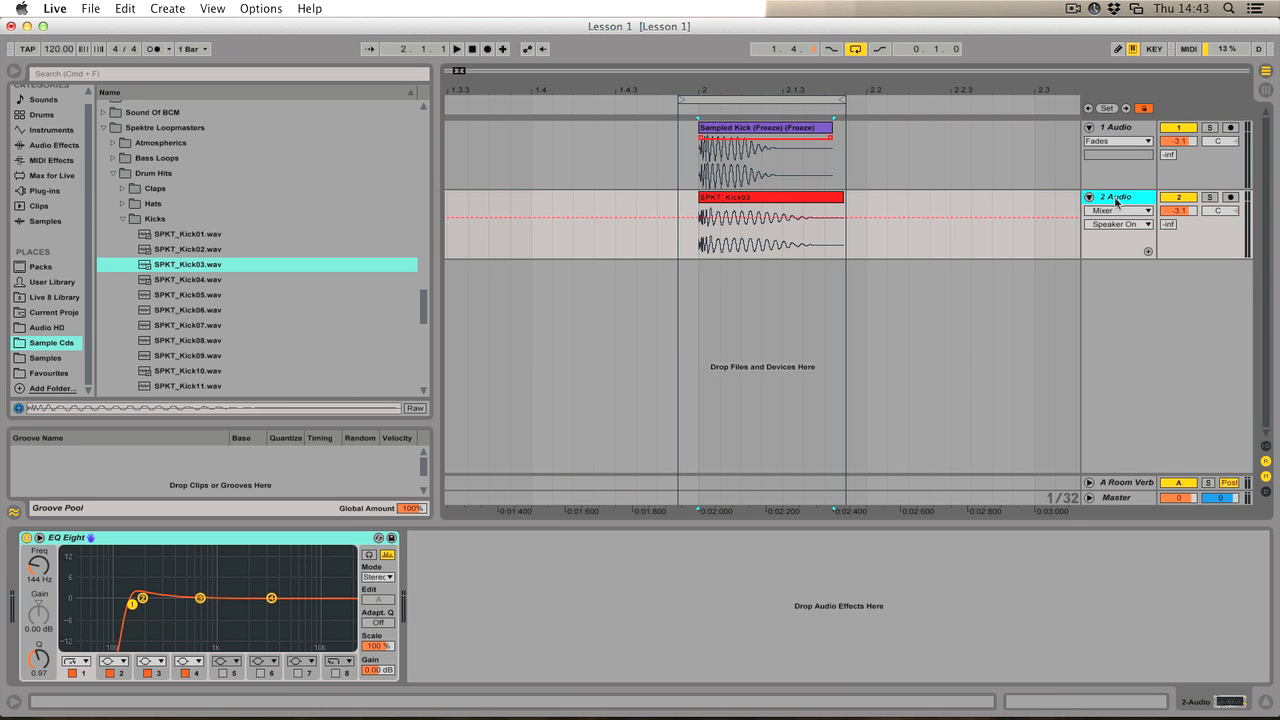
right_click(1117, 201)
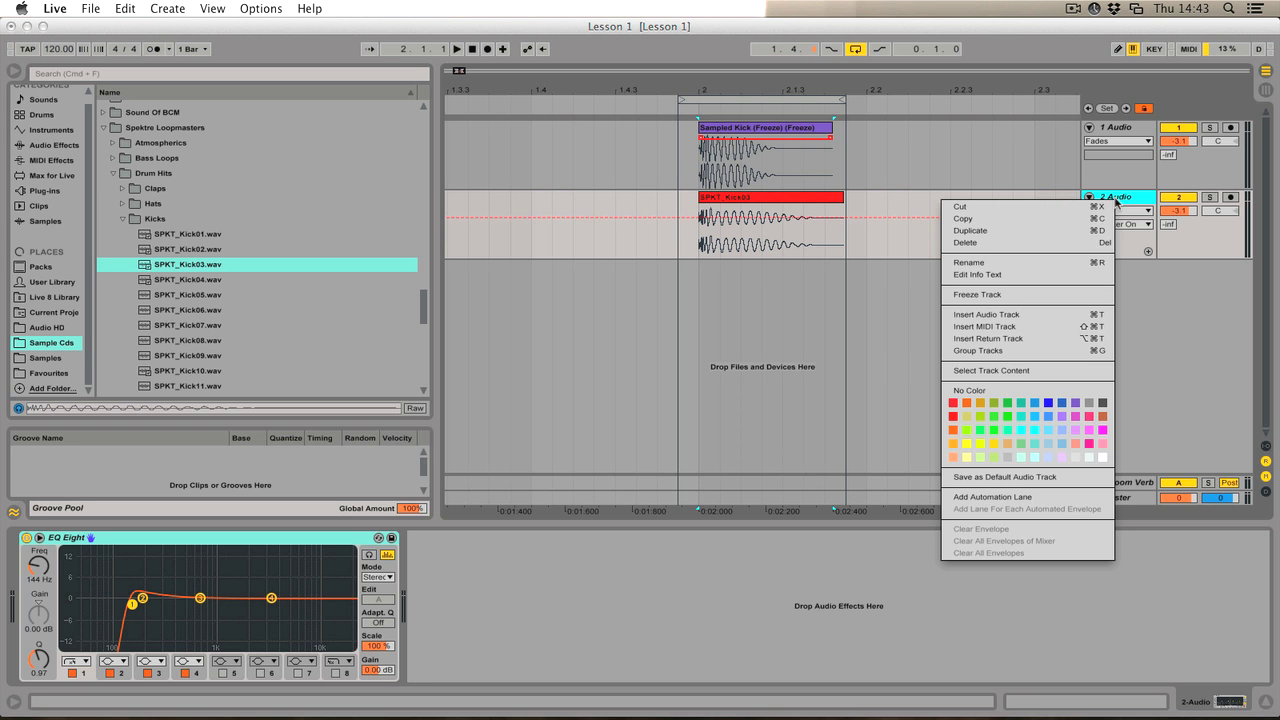
click(988, 295)
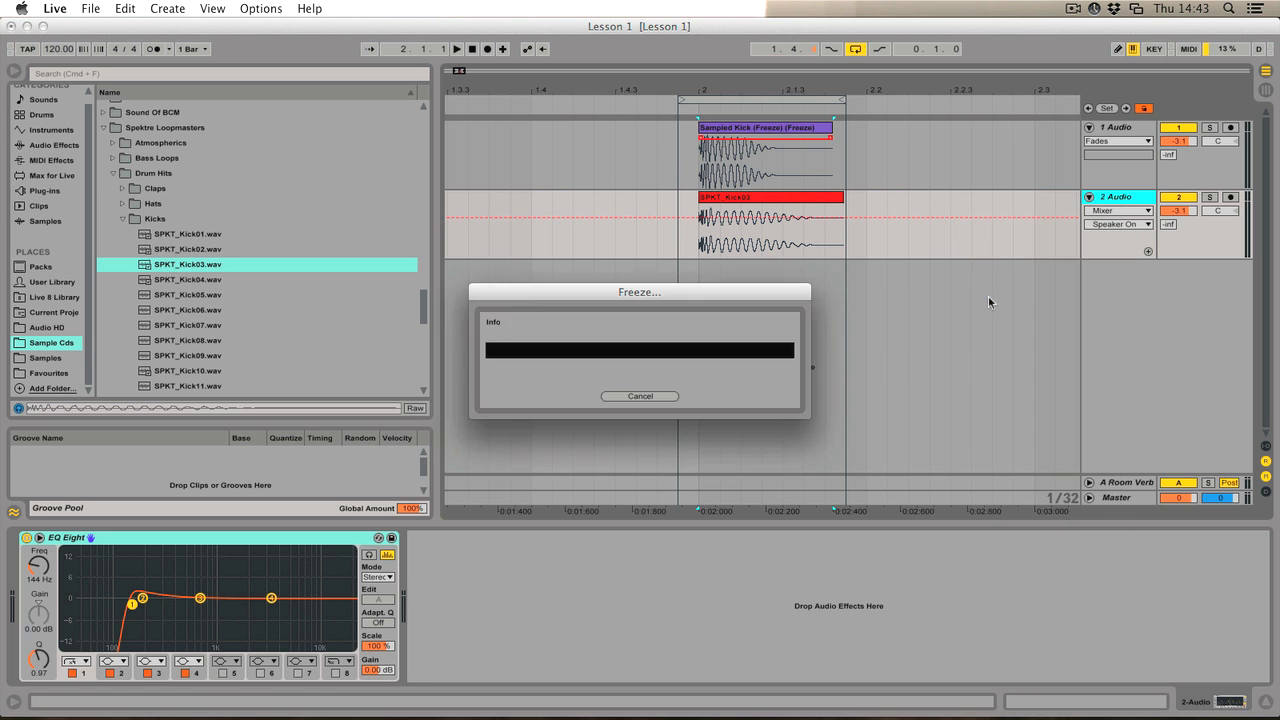
right_click(1137, 201)
click(1043, 305)
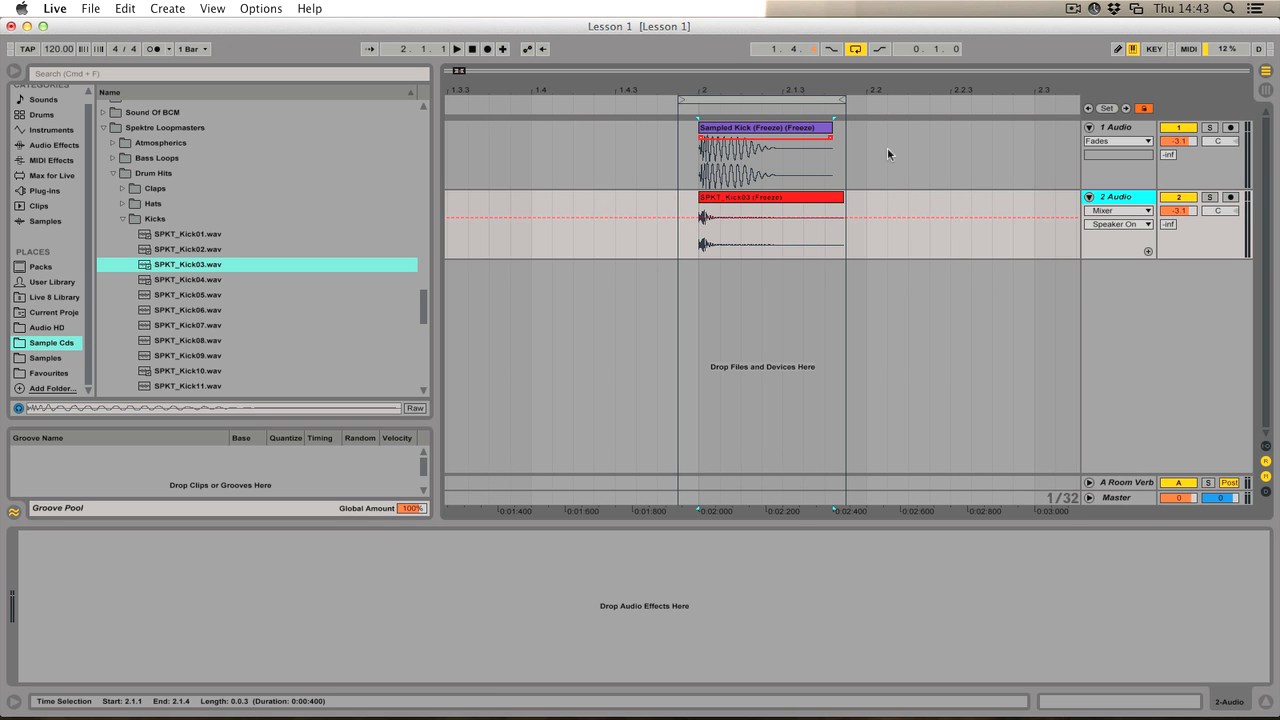
key(space)
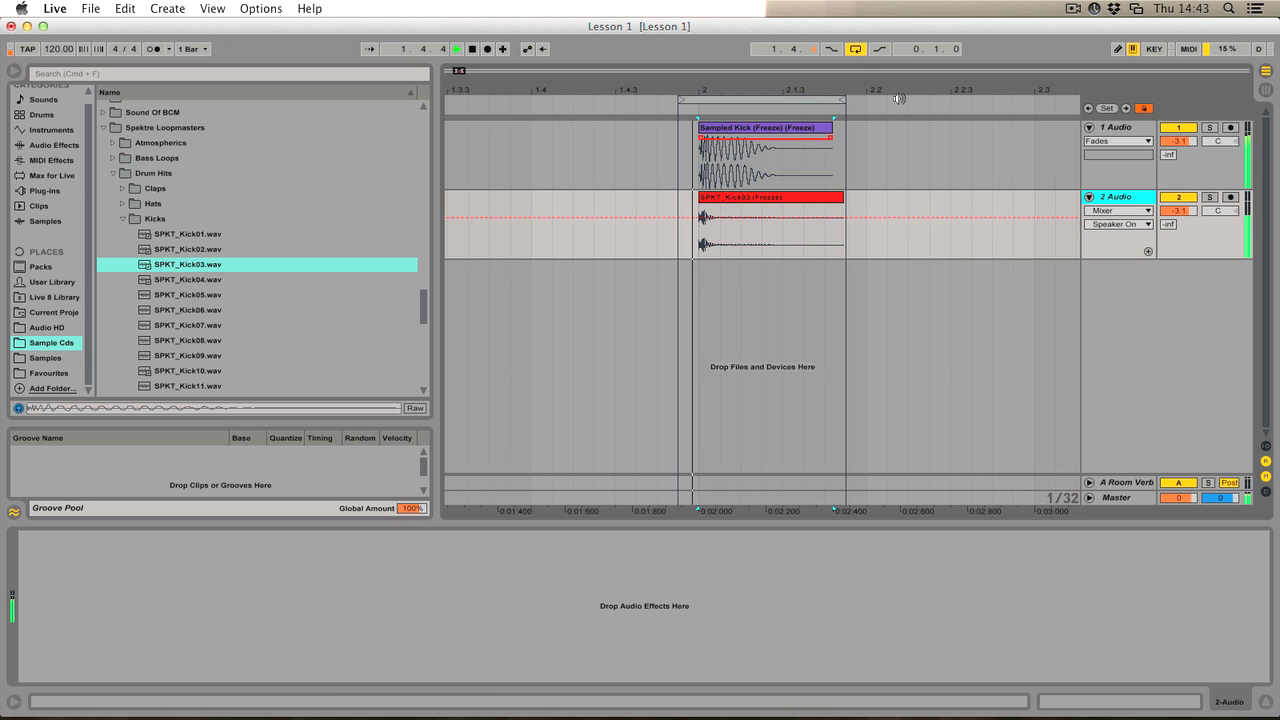
key(space)
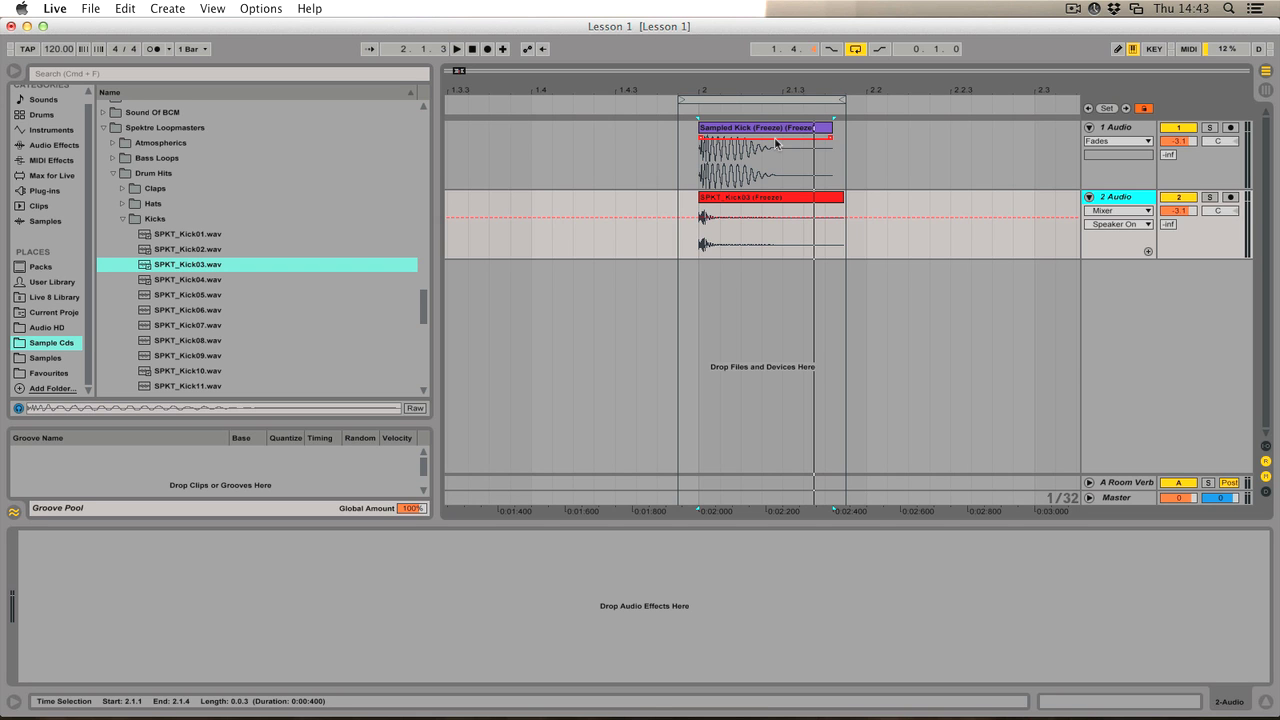
- Insert a MIDI track below 2 Audio and load the flattened Sampled Kick clip into it as a Simpler
right_click(1126, 279)
click(1168, 300)
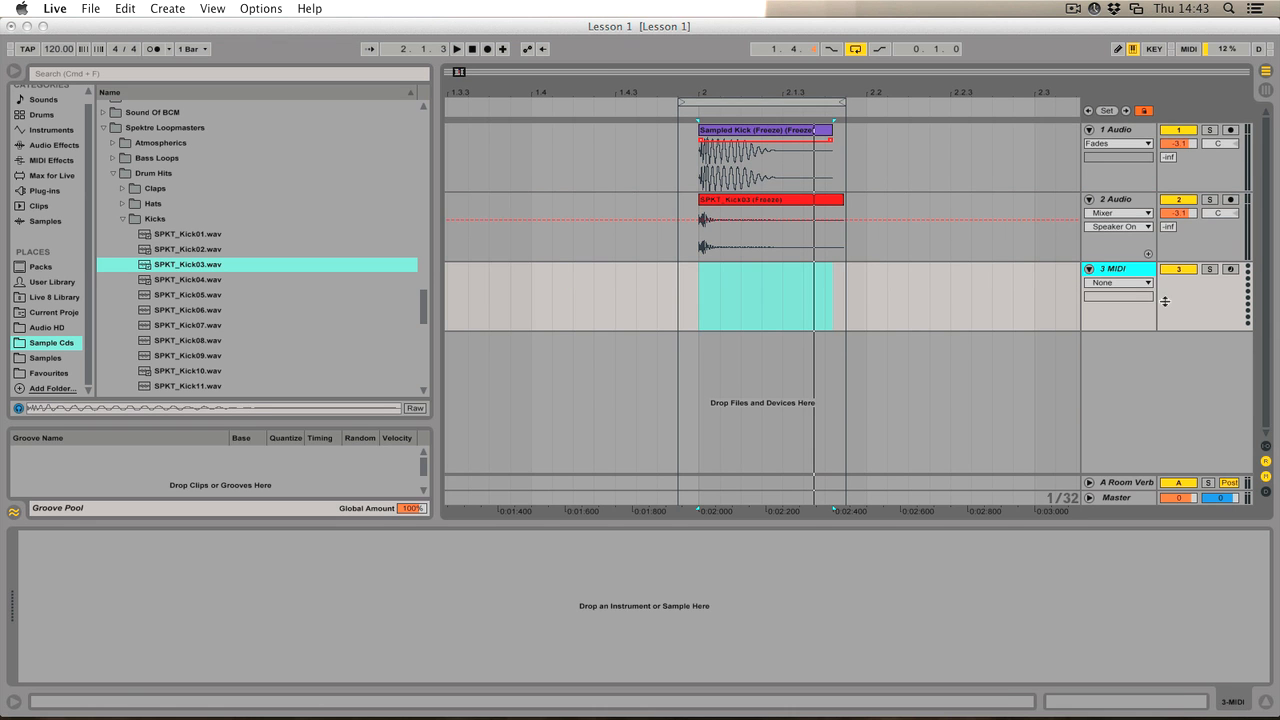
drag(758, 130, 257, 663)
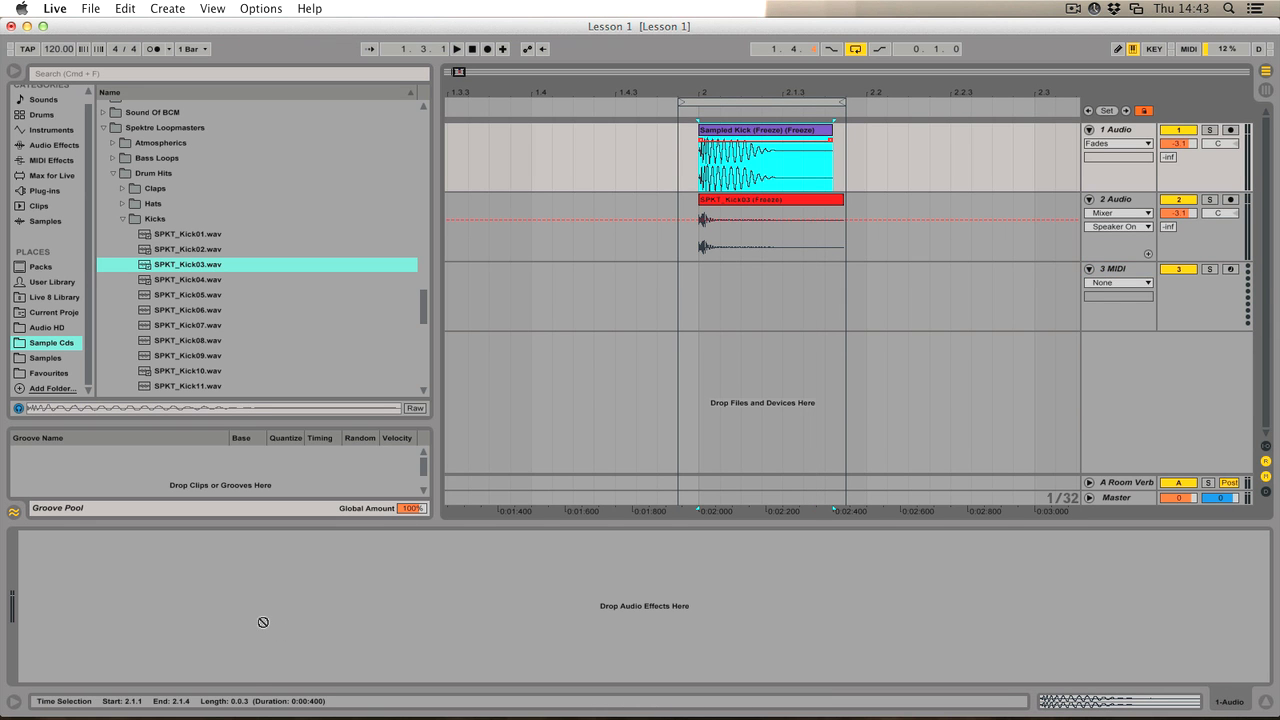
click(1139, 268)
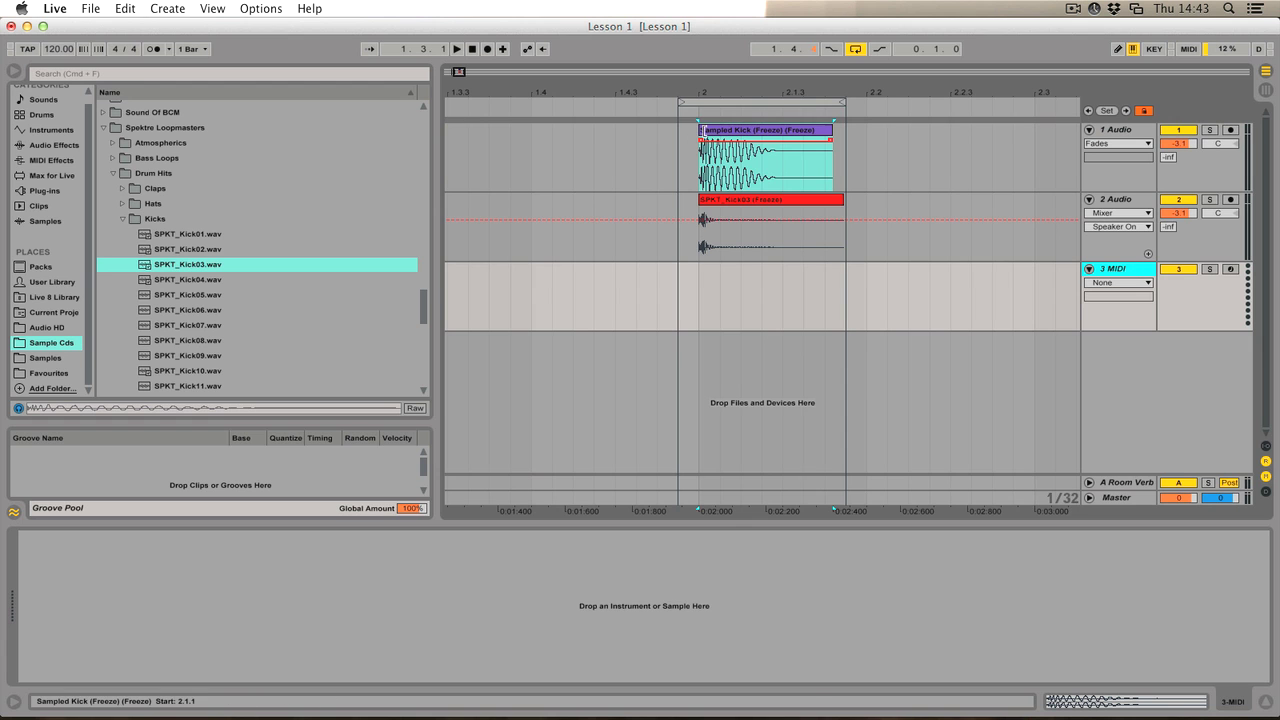
drag(288, 638, 280, 643)
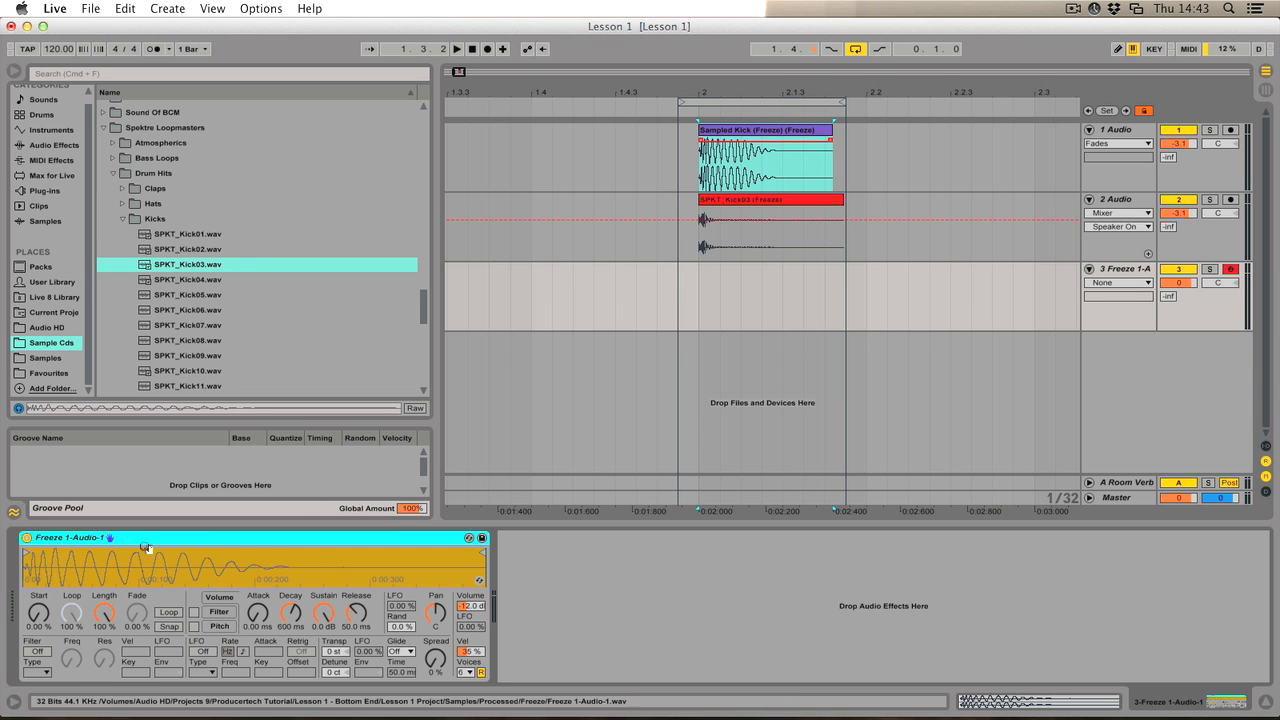
- Group the Simpler into an Instrument Rack and add the SPKT_Kick03 (Freeze) clip as a second chain in its chain list
right_click(65, 540)
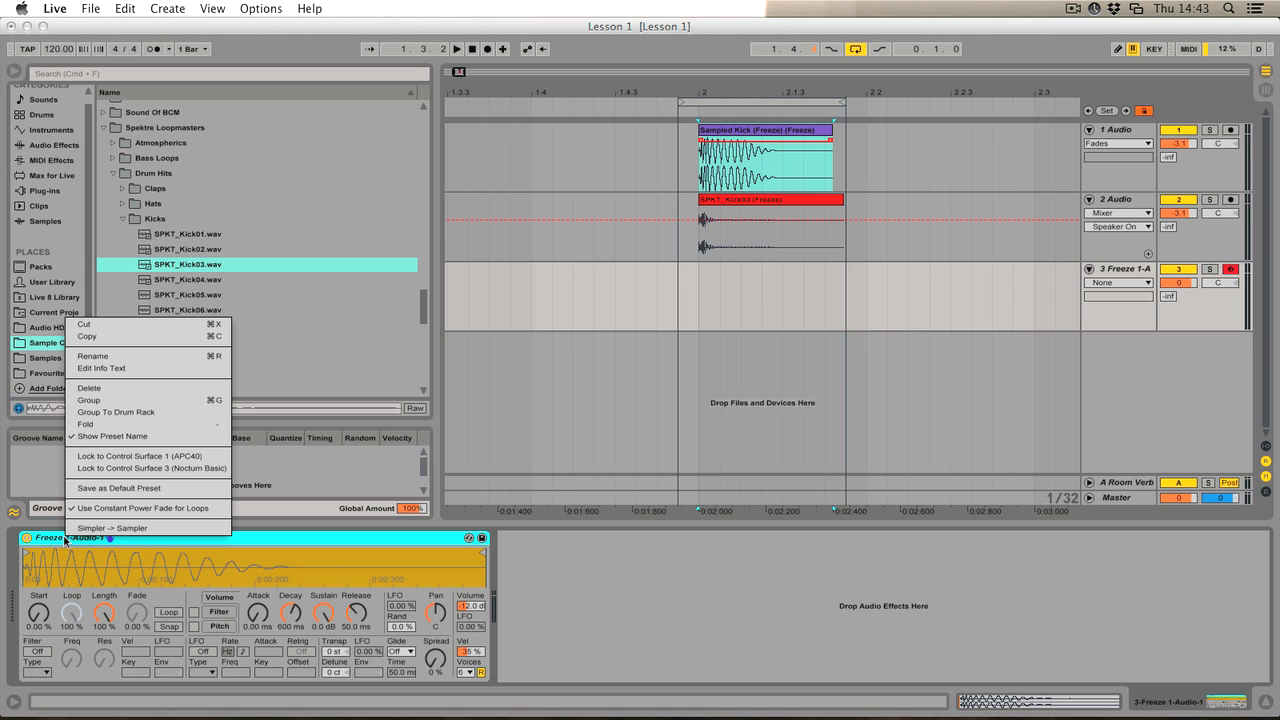
click(113, 401)
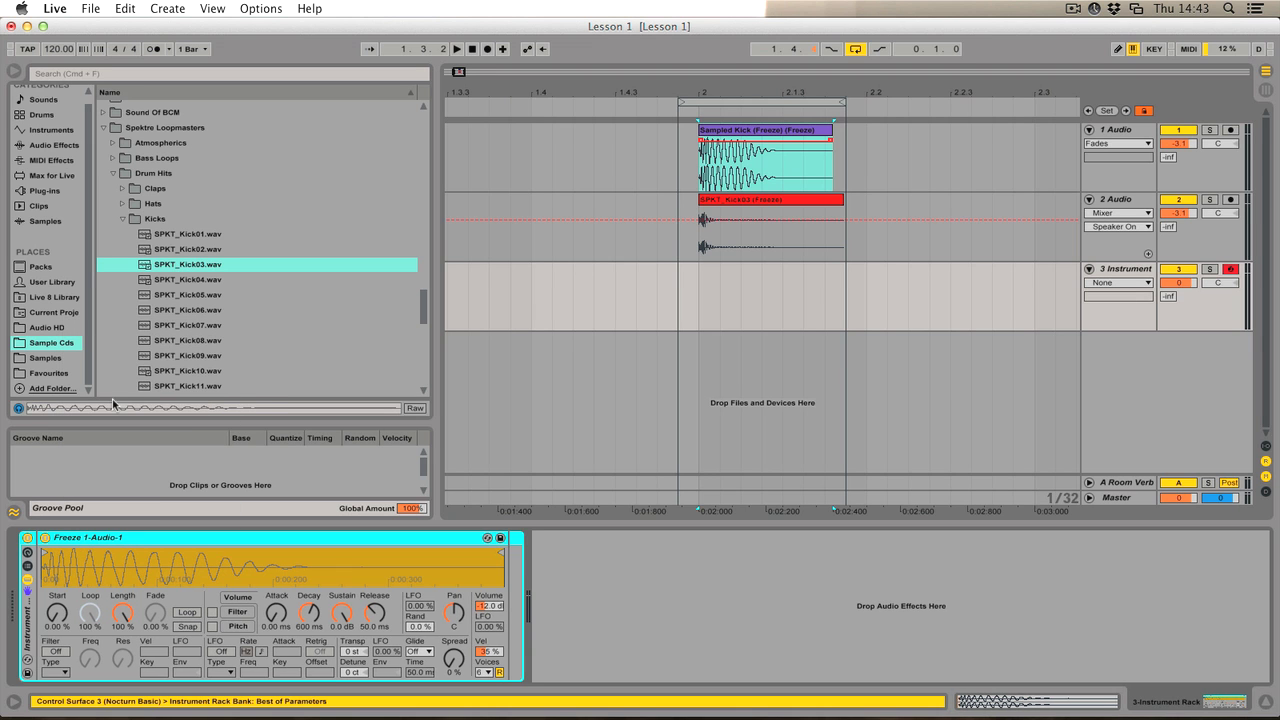
click(29, 568)
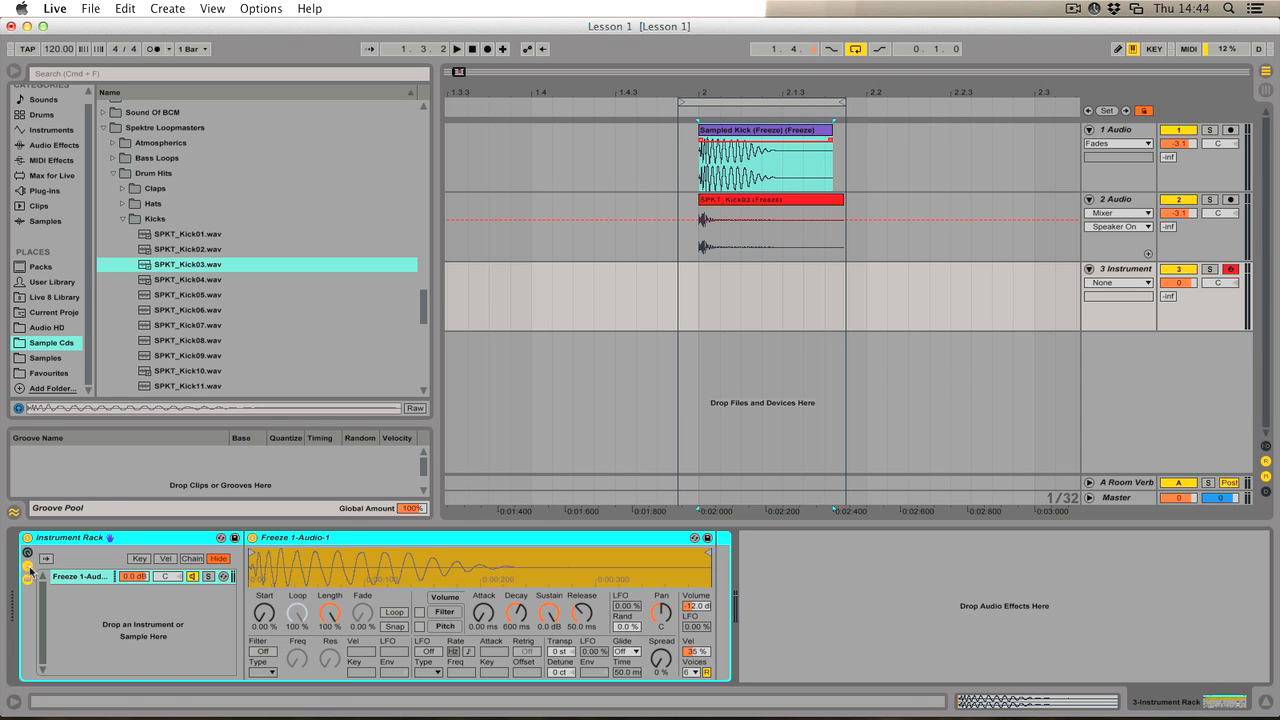
drag(751, 212, 72, 608)
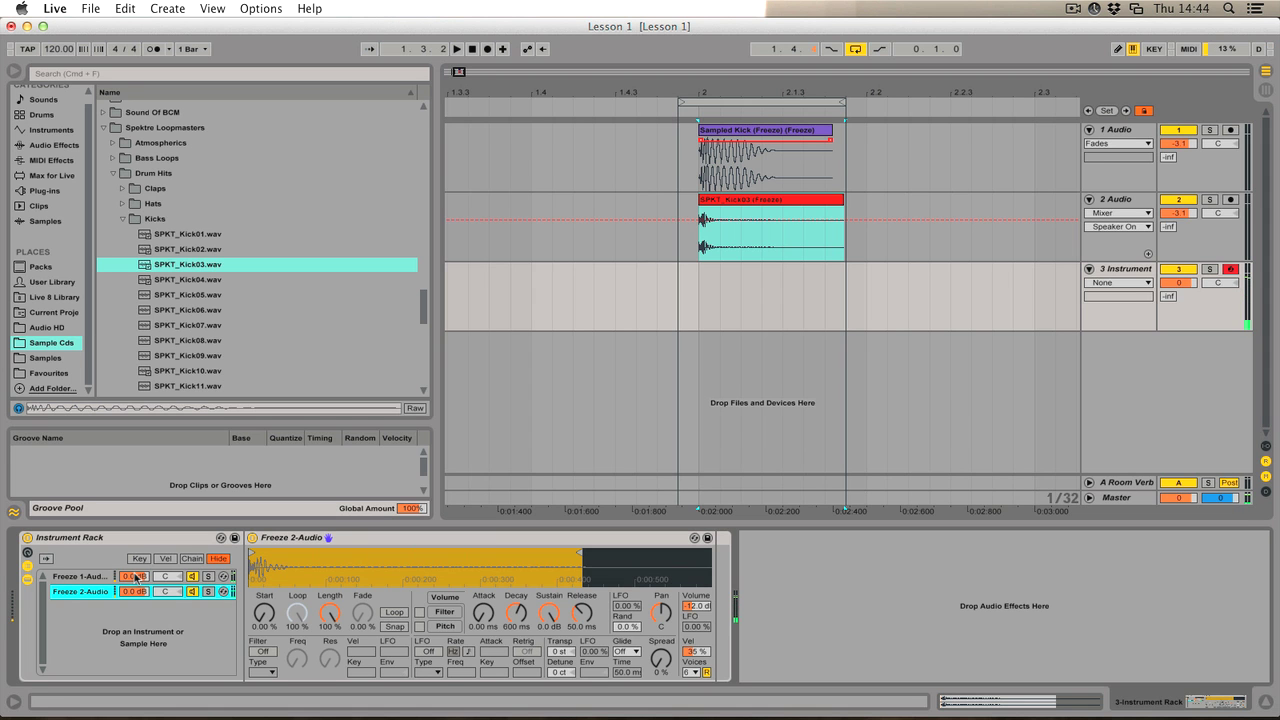
- Balance the rack's chain volumes, setting Freeze 1-Audio-1 to -4.0 dB and Freeze 2-Audio to -1.8 dB
click(83, 577)
click(83, 592)
click(138, 577)
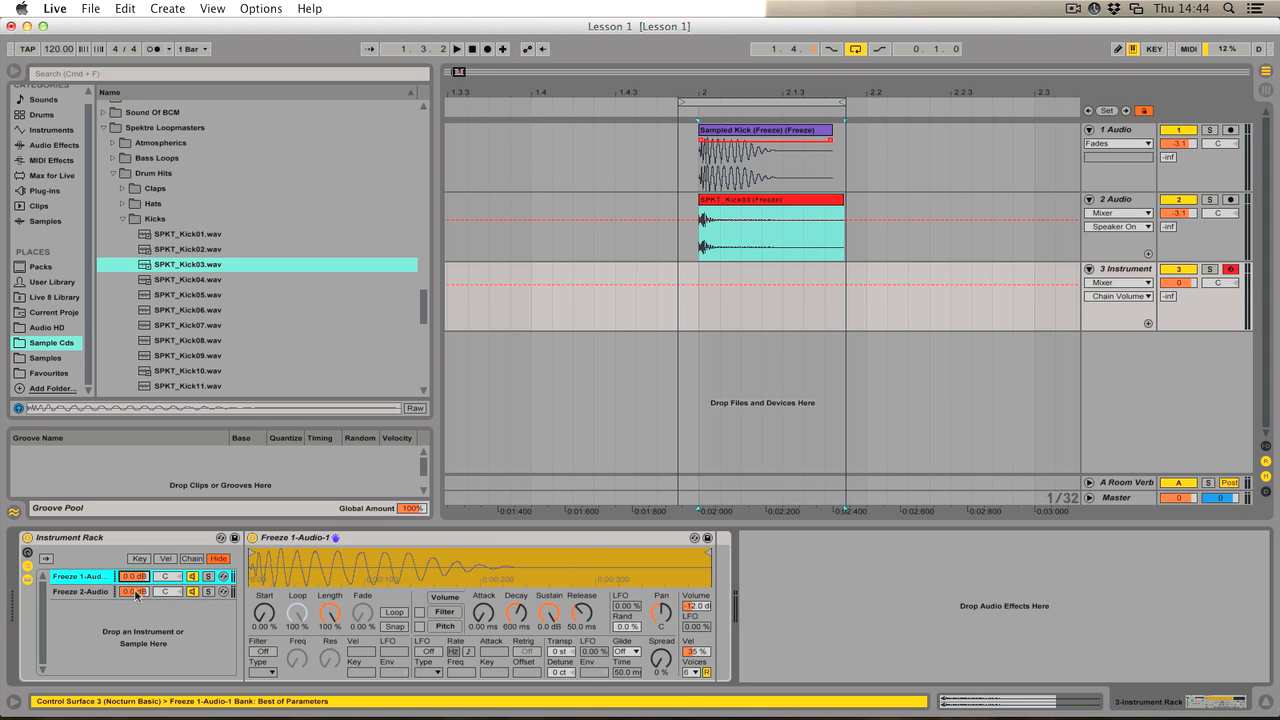
drag(148, 578, 148, 601)
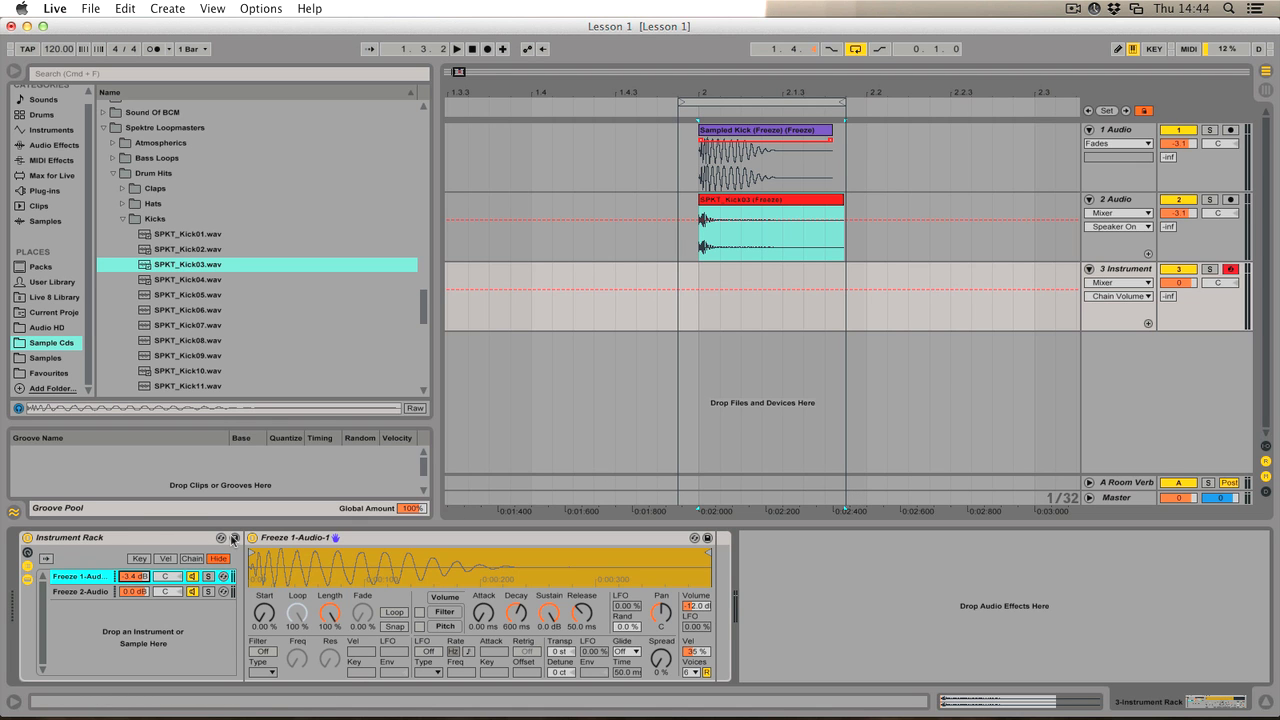
click(70, 592)
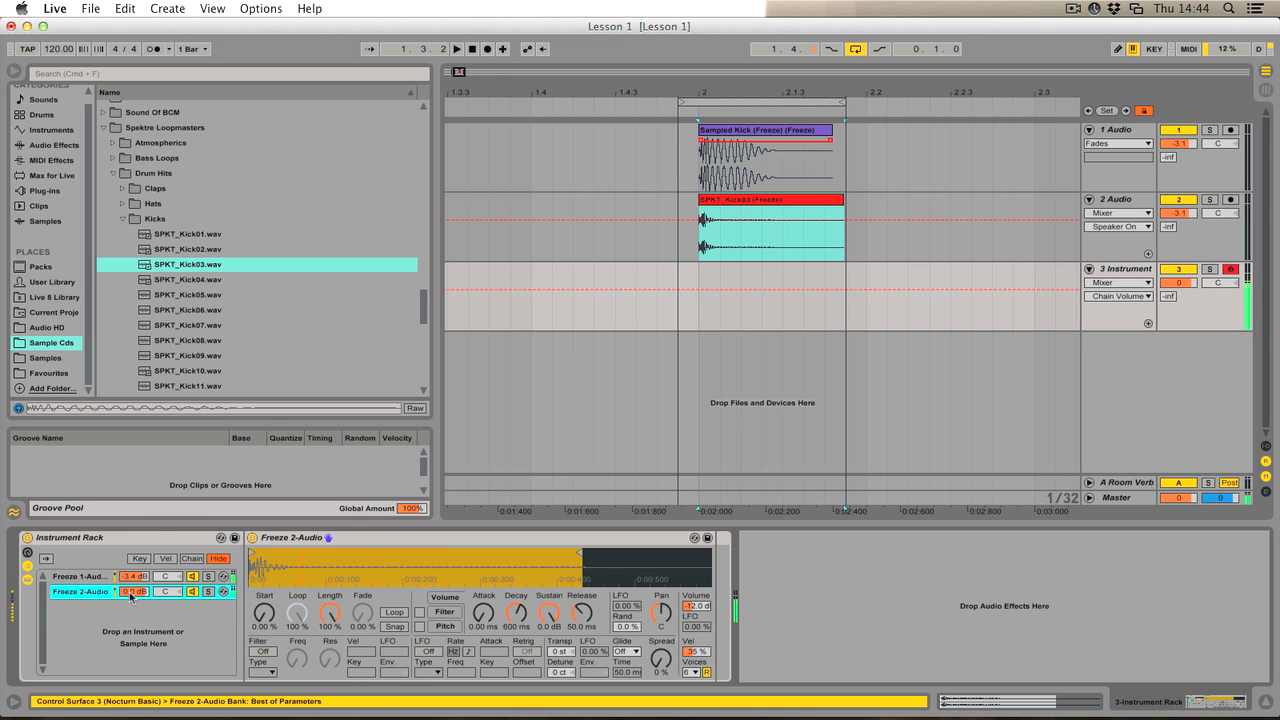
mouse_move(130, 594)
mouse_down()
mouse_move(130, 607)
mouse_move(132, 586)
mouse_up()
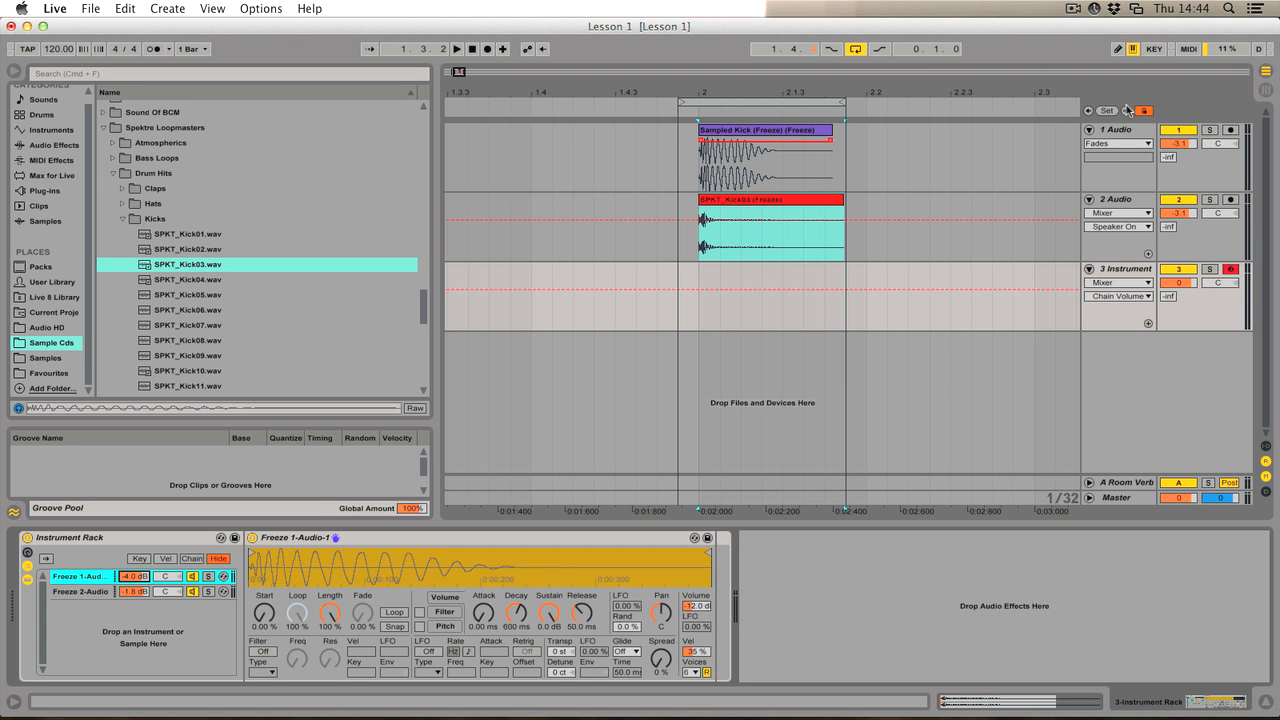
- Delete the 1 Audio and 2 Audio tracks and rename the remaining instrument track Kick
click(1130, 202)
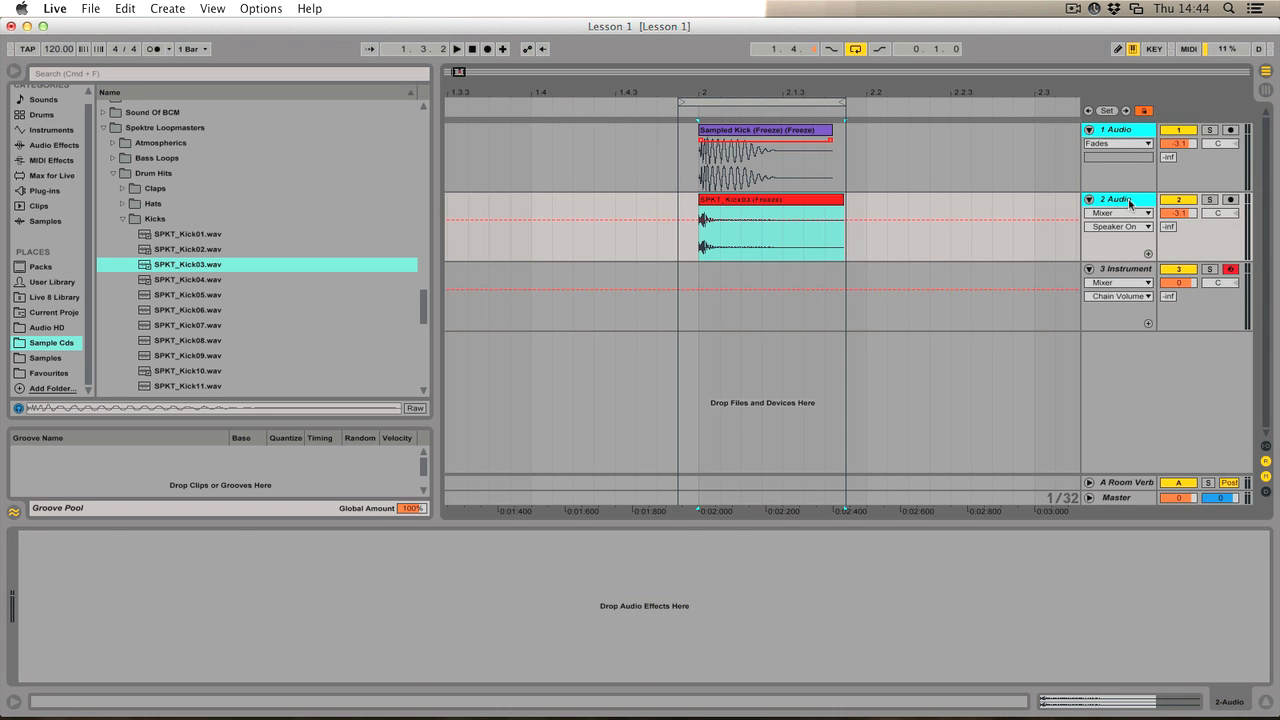
key(Delete)
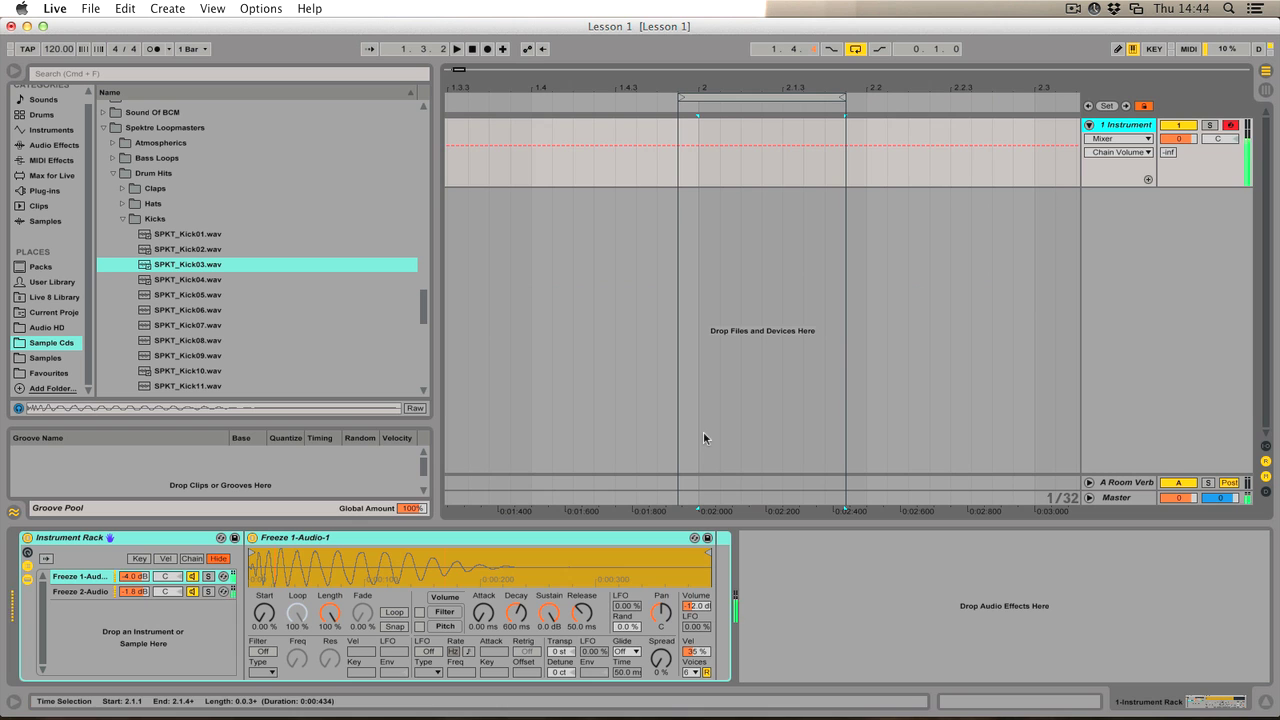
key(super+r)
text(Kick)
key(Return)
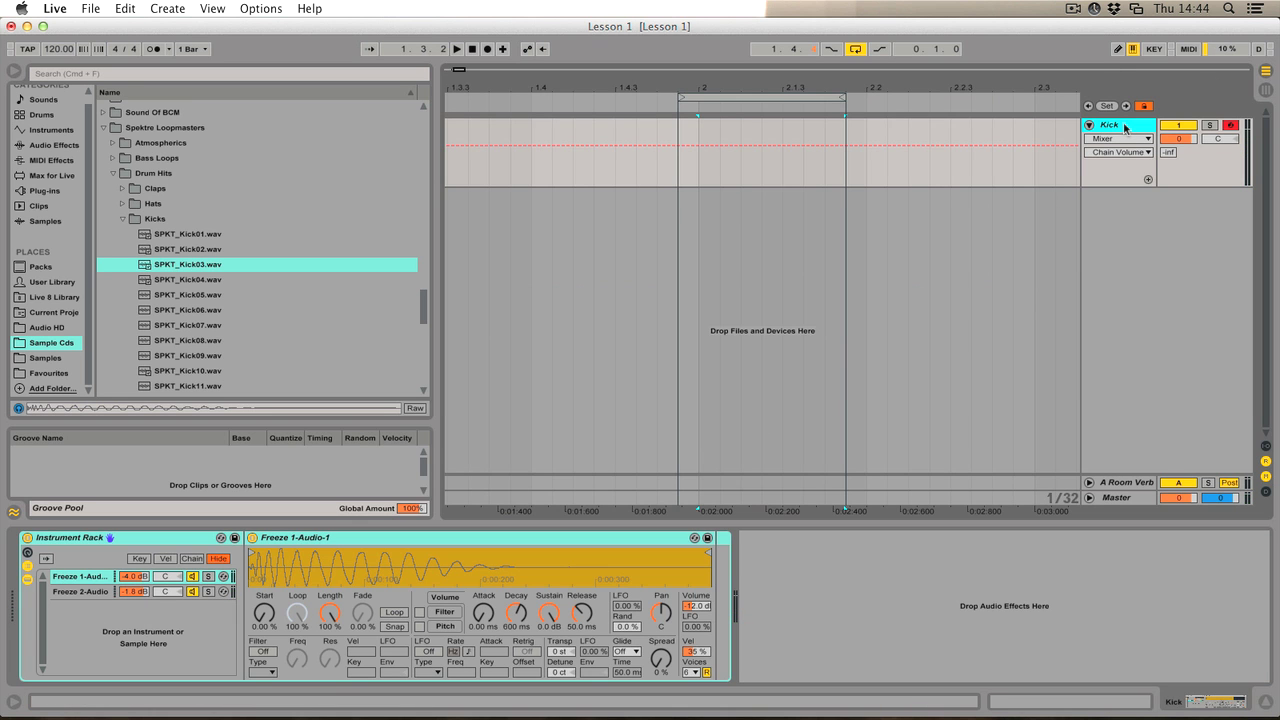
- Turn off the arrangement loop and create an empty one-bar MIDI clip in the Kick track's first Session View slot
key(Tab)
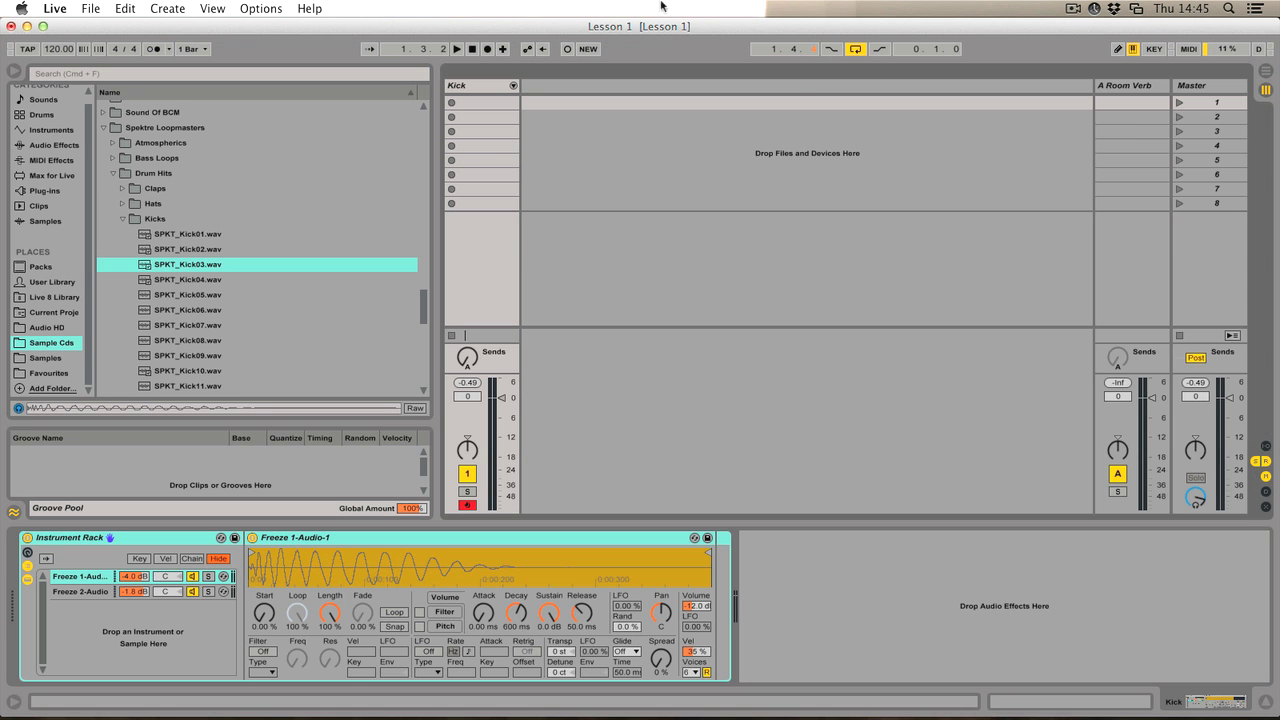
click(855, 48)
double_click(480, 102)
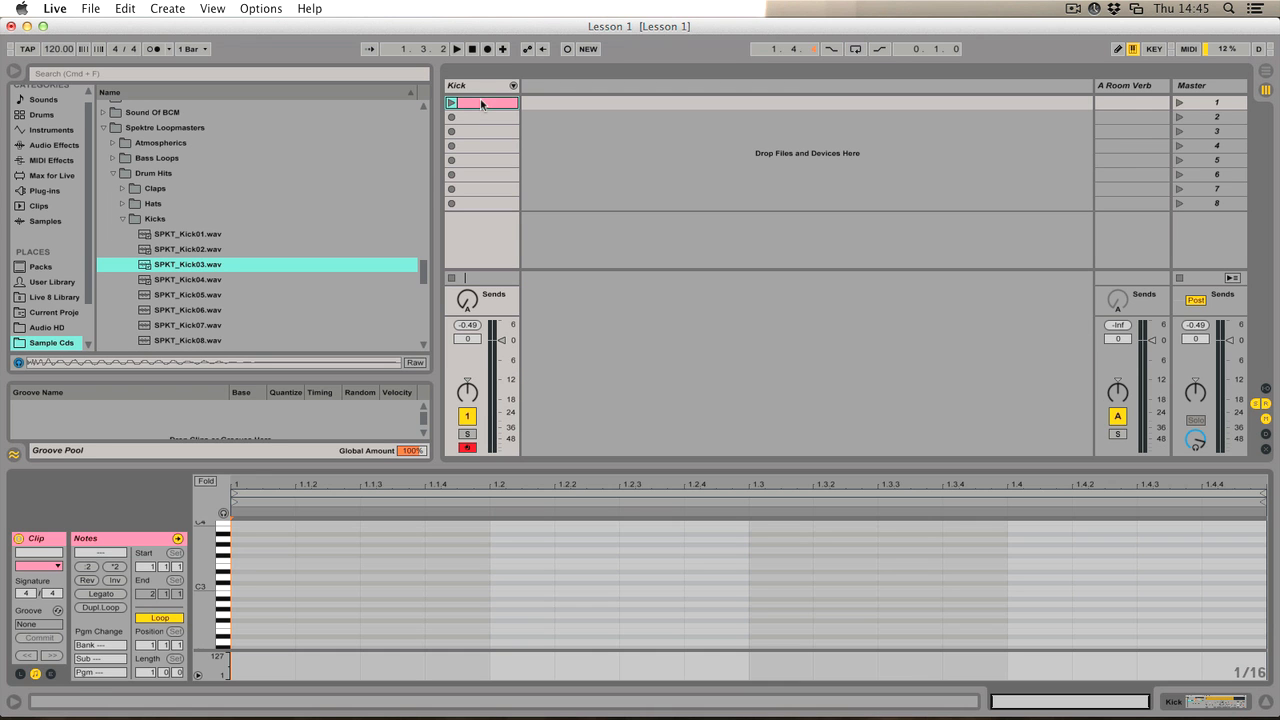
- Add a one-beat C3 note at the start of the clip and duplicate it three times to fill the bar
double_click(239, 588)
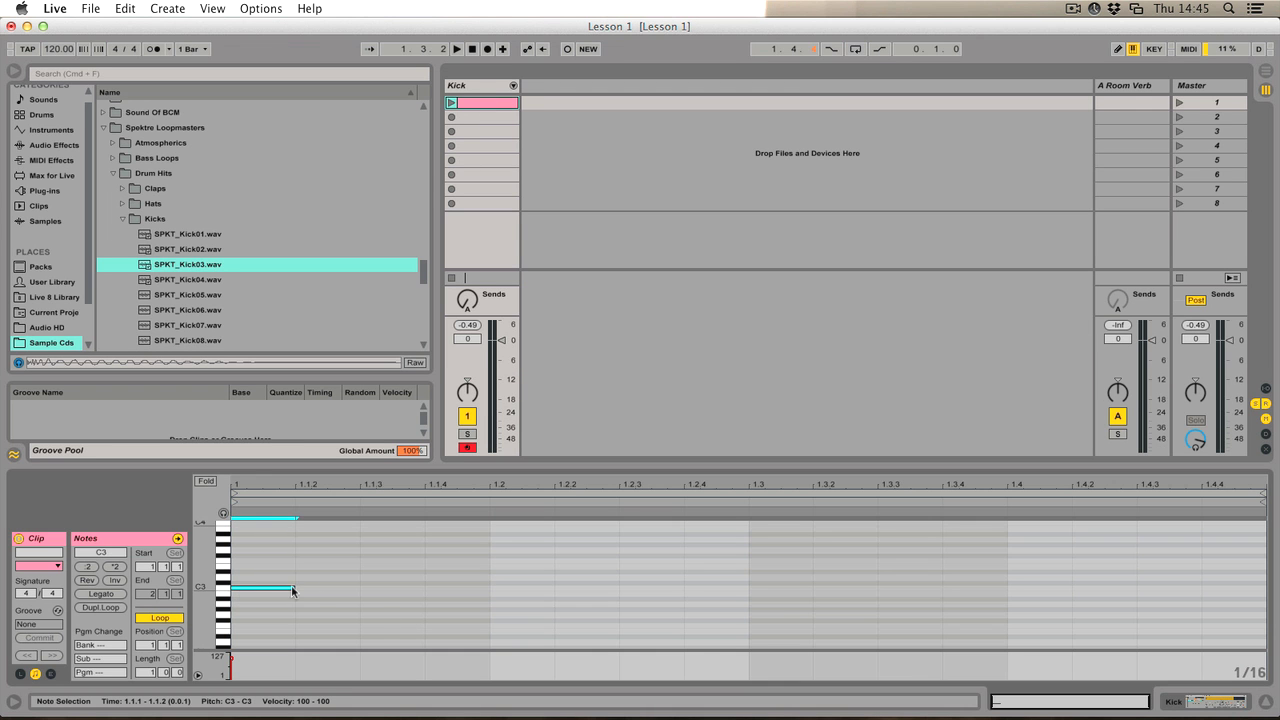
drag(294, 588, 489, 588)
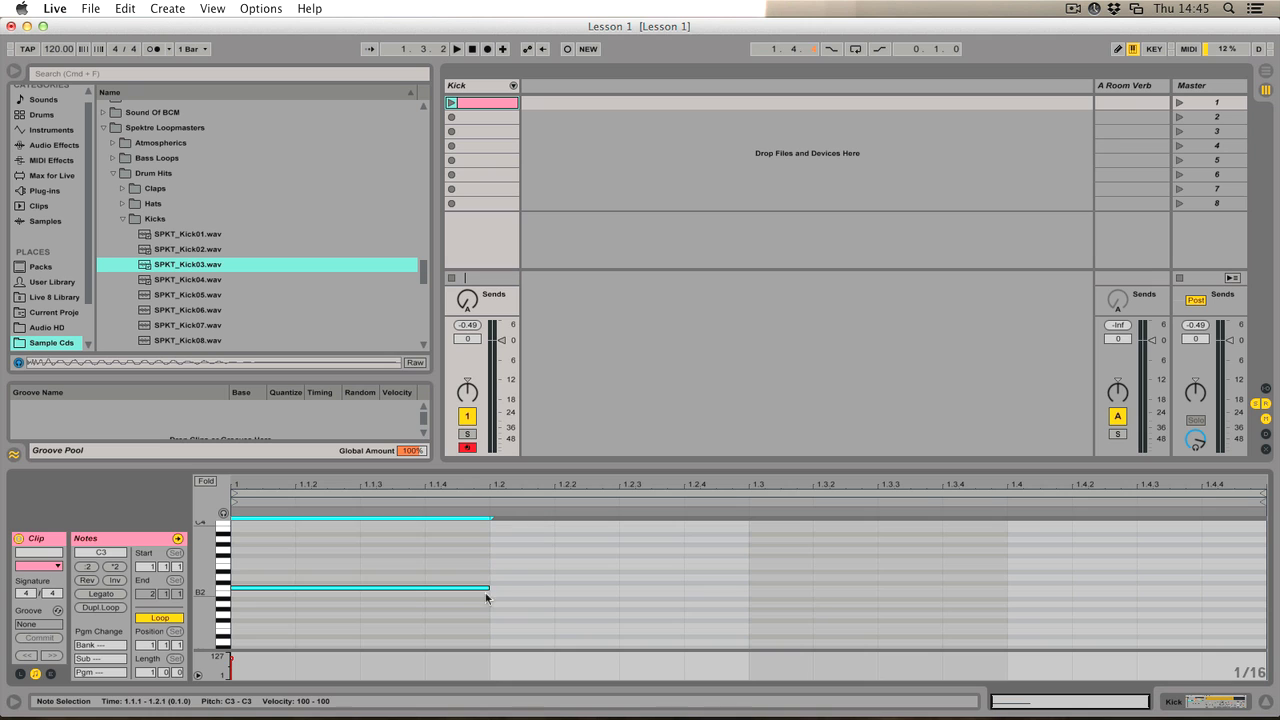
click(424, 575)
click(409, 589)
key(super)
key(super+d)
key(super+d)
key(super+d)
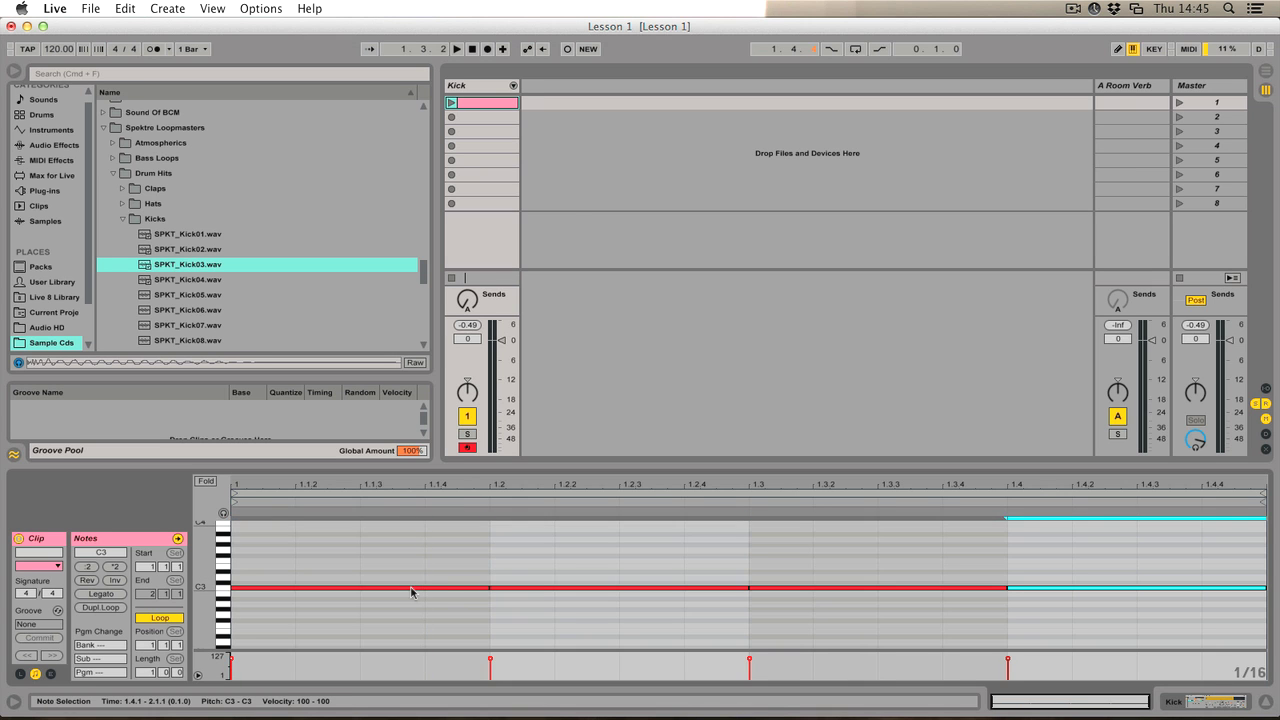
- Launch the kick clip, set the tempo to 125 BPM while it plays, and stop playback
click(450, 103)
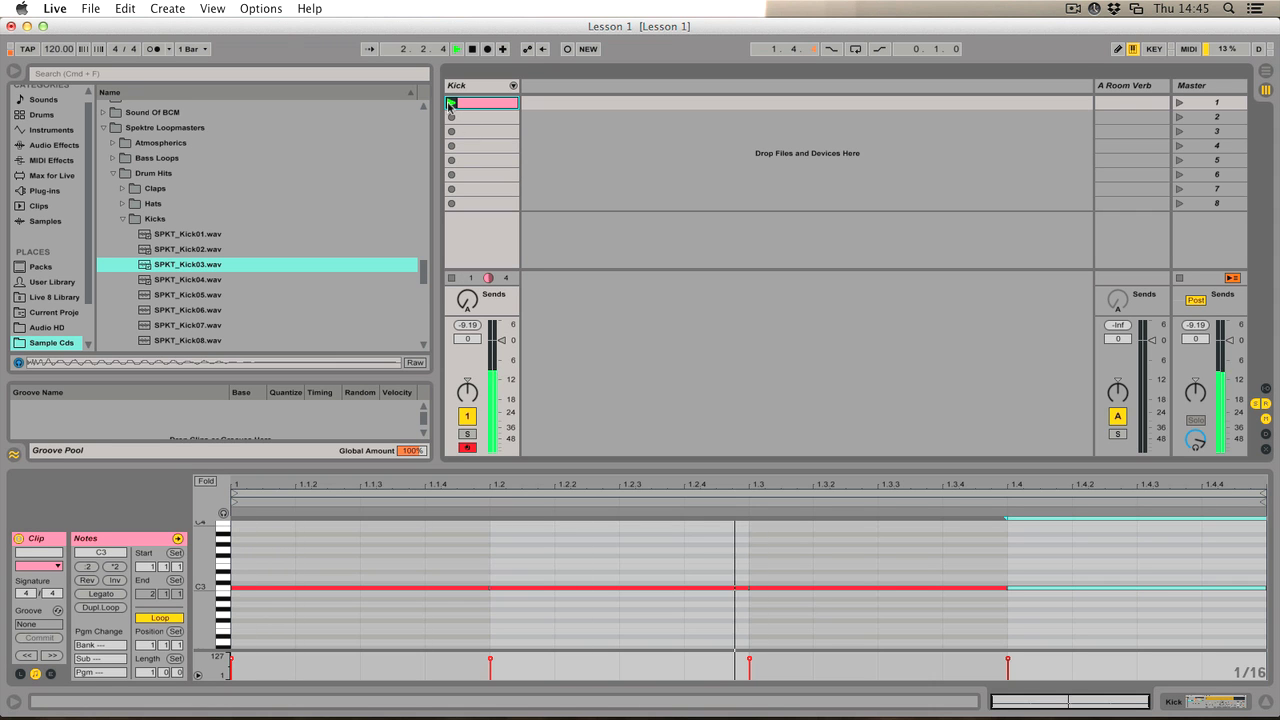
click(55, 50)
text(125)
key(Return)
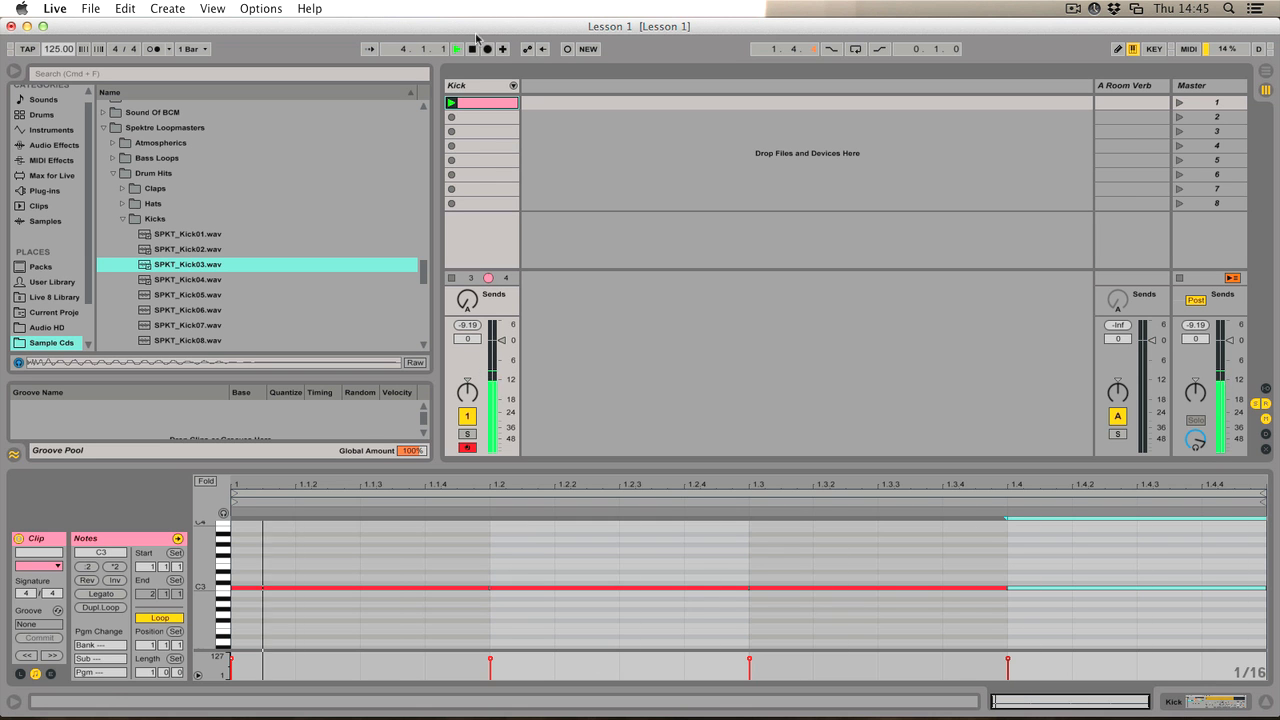
click(472, 48)
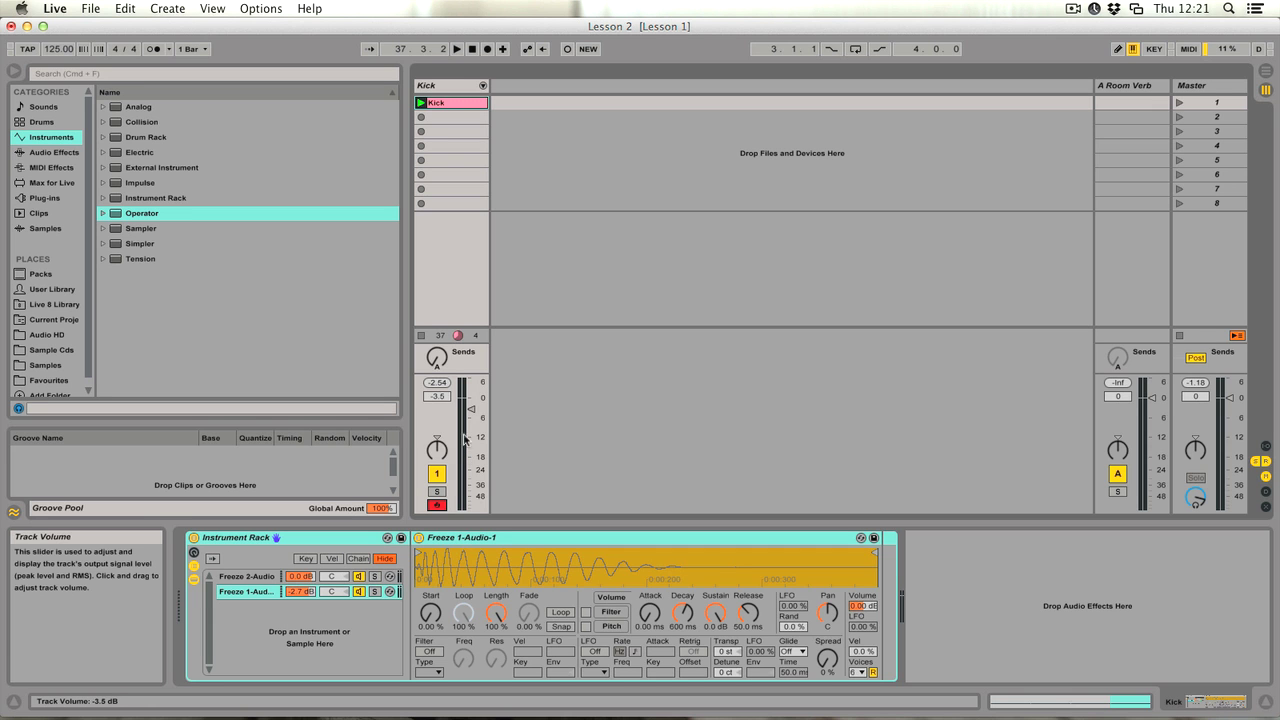
- Load the Operator instrument onto a new MIDI track beside the Kick track
click(129, 216)
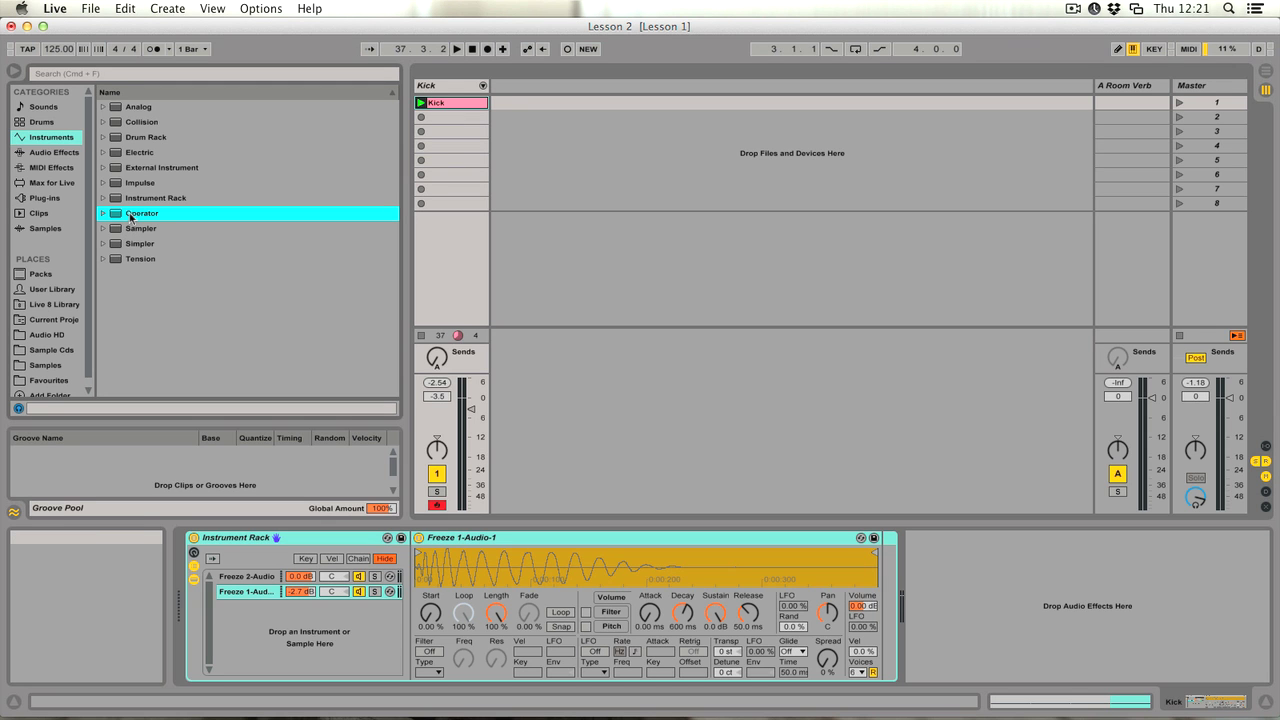
drag(129, 216, 556, 108)
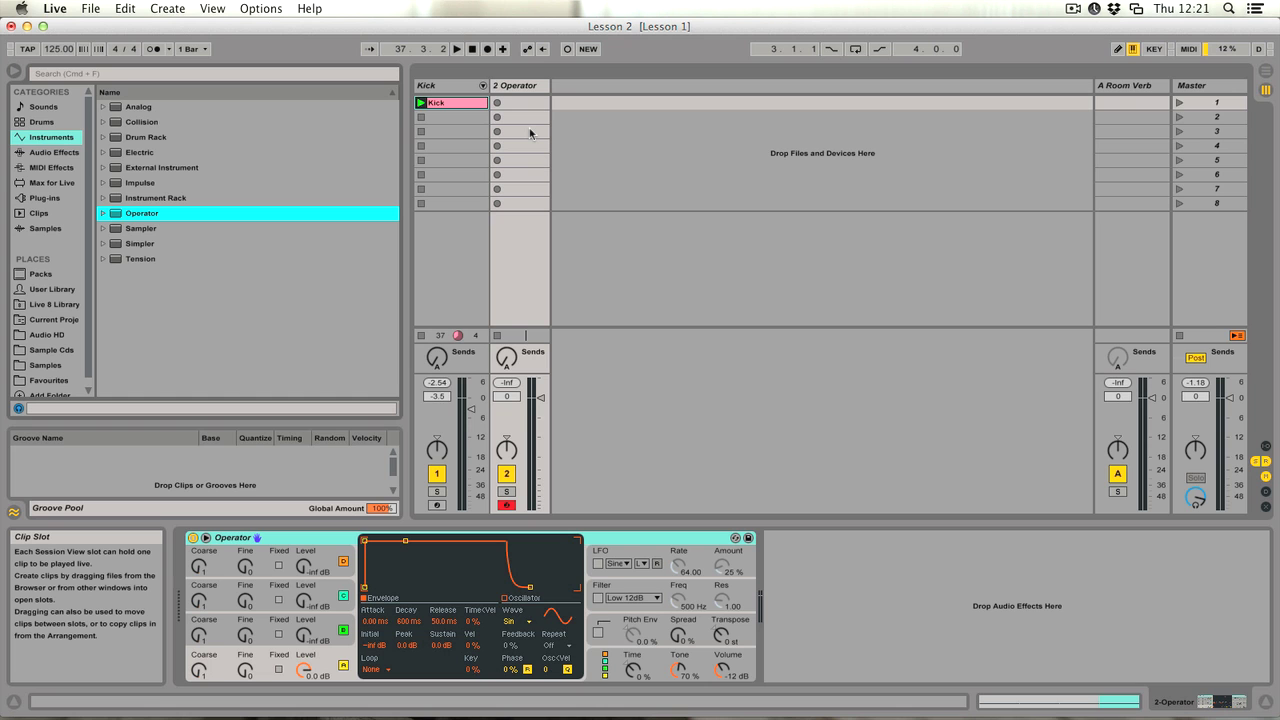
- Audition Operator's sound and set oscillator A's Coarse frequency to 0.5
key(a)
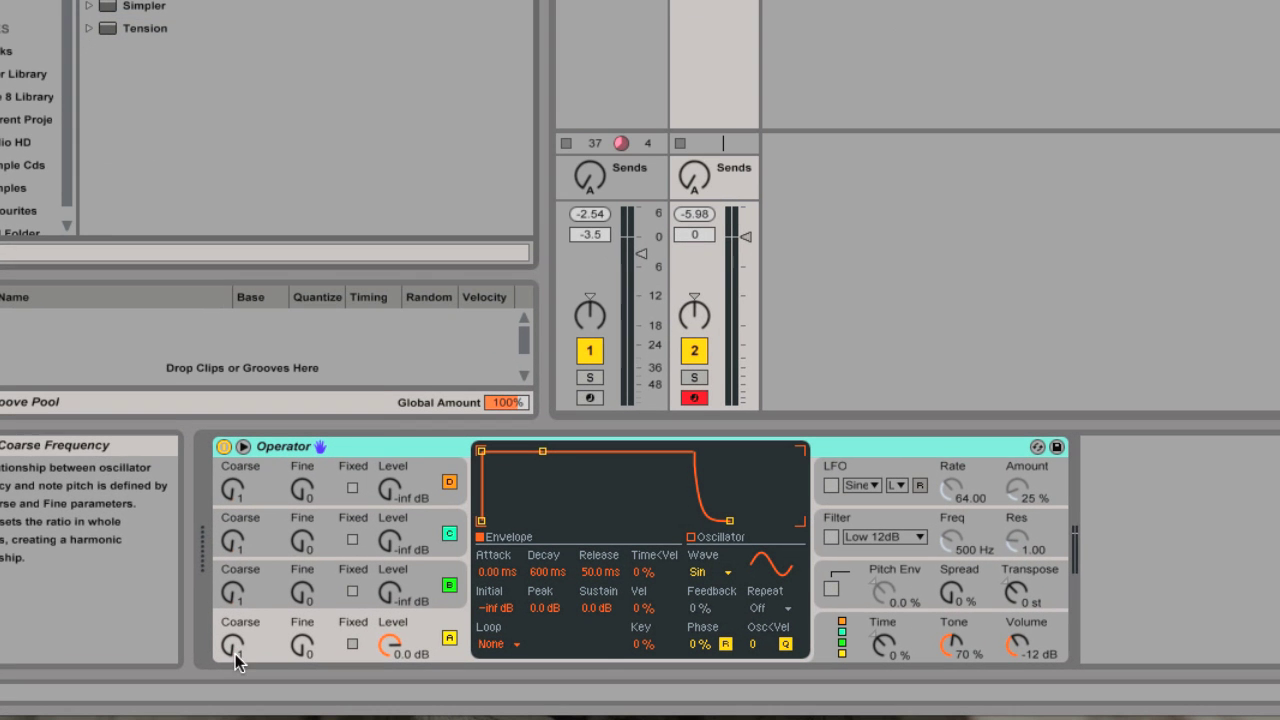
click(199, 669)
drag(232, 645, 232, 660)
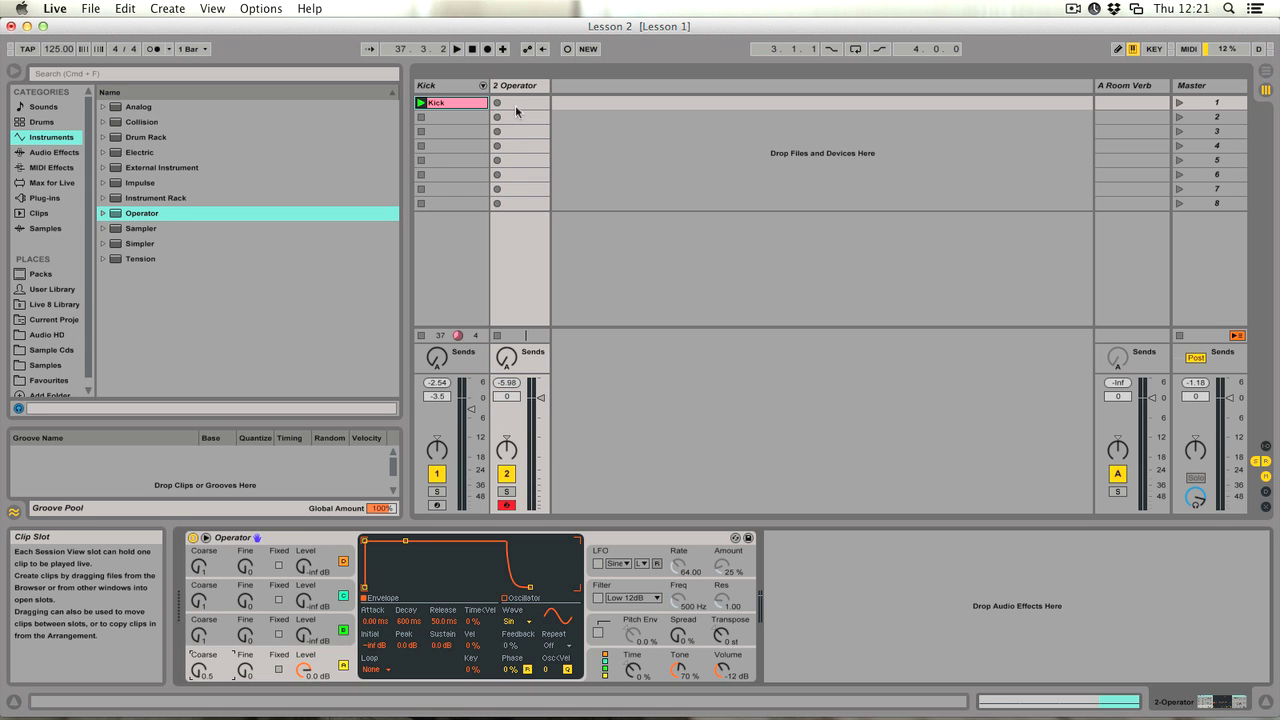
- Create a MIDI clip in the Operator track's first slot and add a one-beat G#1 note at its start
double_click(518, 103)
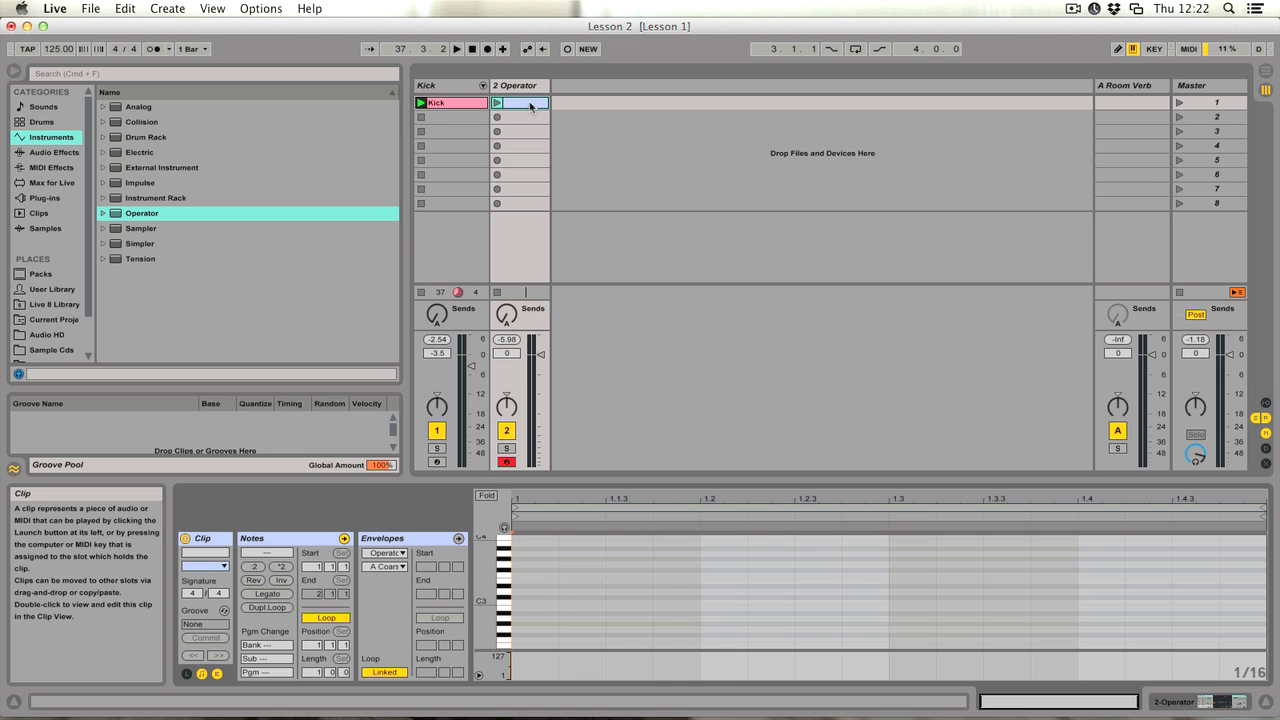
key(a)
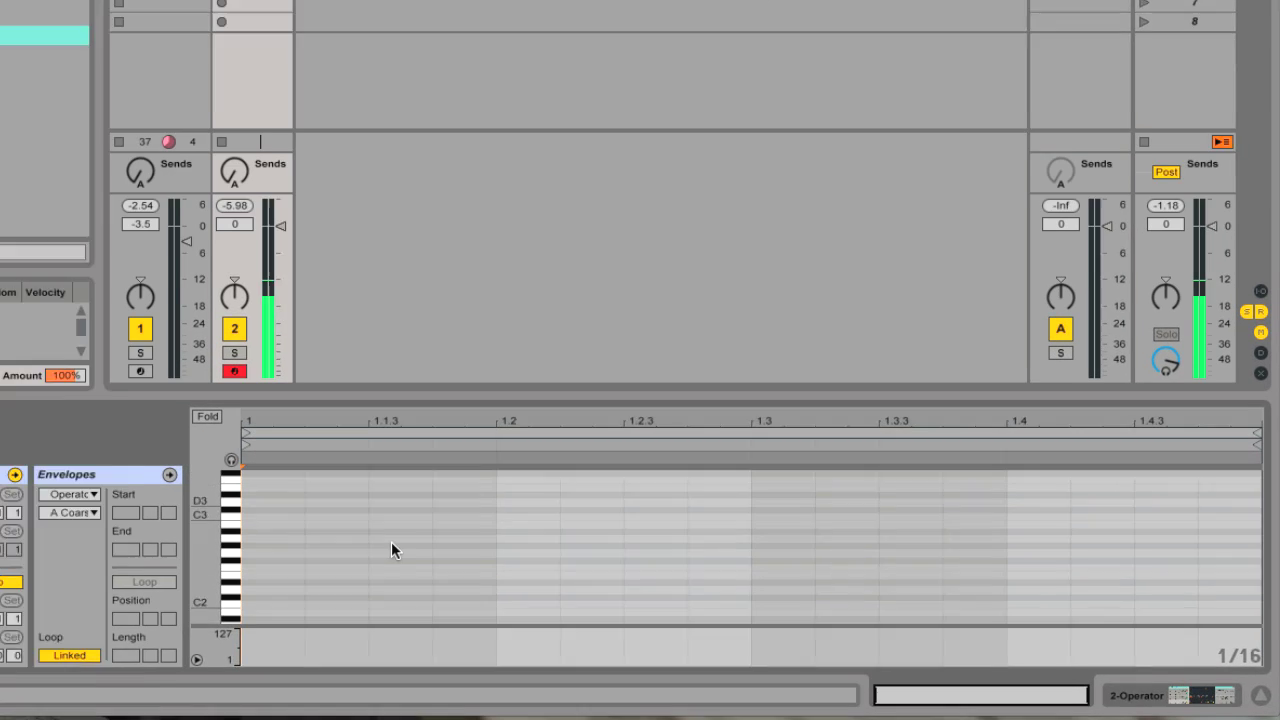
scroll(621, 592, down, 5)
double_click(151, 497)
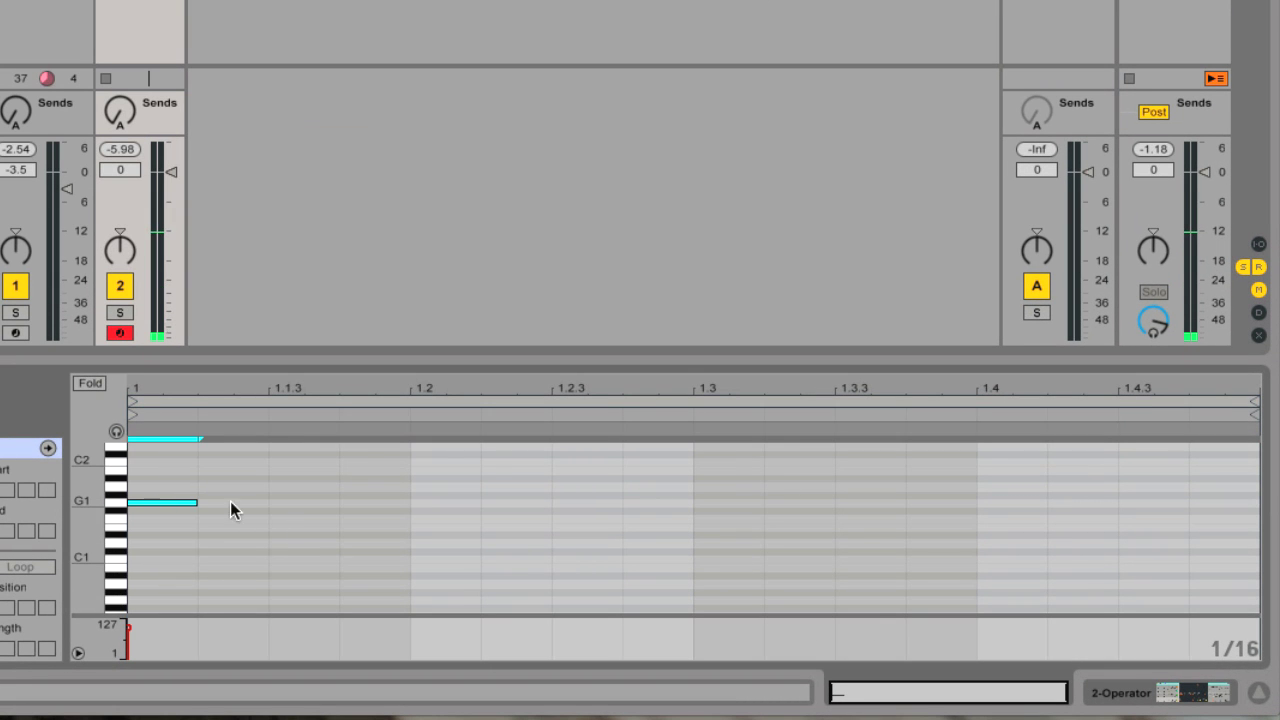
drag(193, 497, 424, 497)
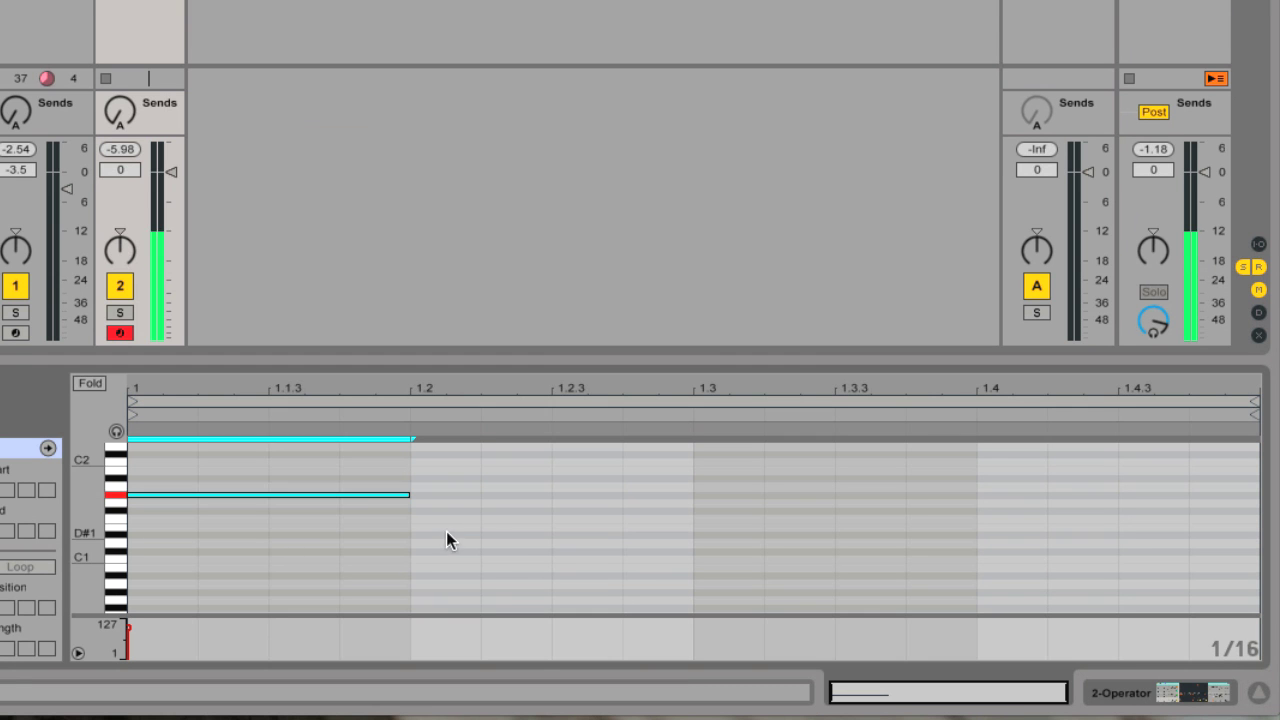
- Add a B1 note at 1.2 in the Operator clip and lengthen it to one beat, ending at 1.3
double_click(421, 543)
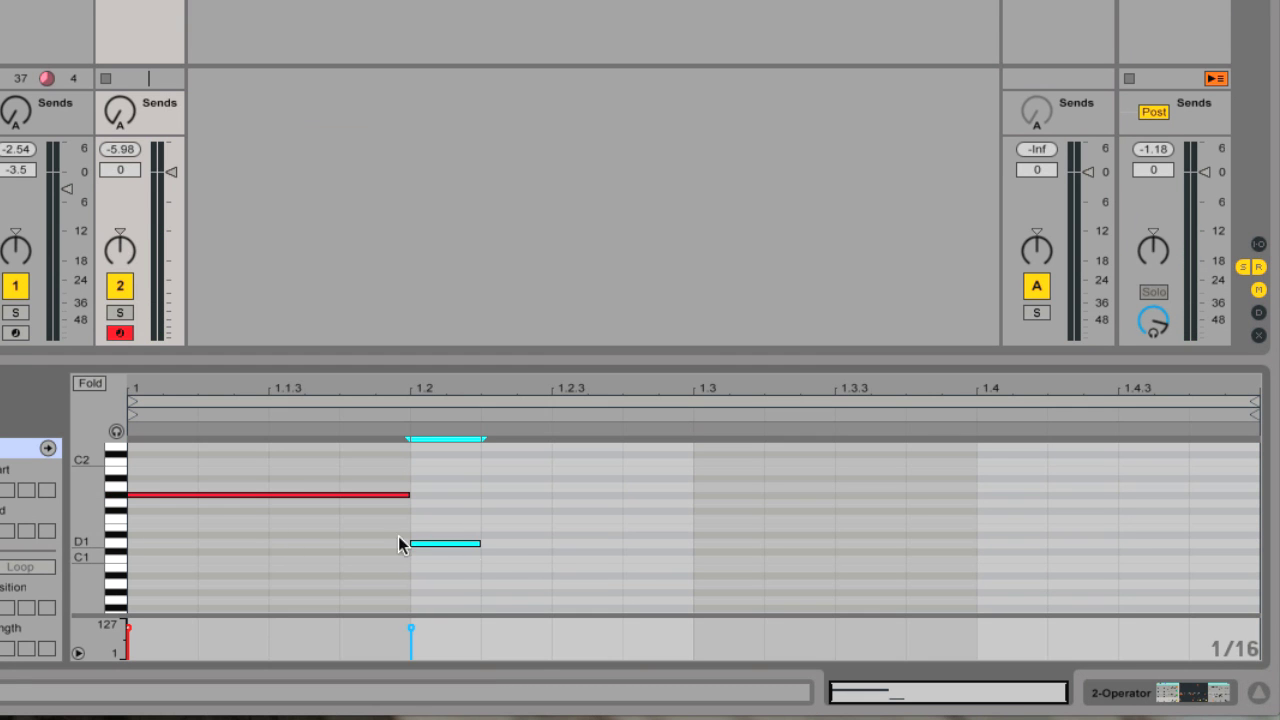
drag(97, 507, 126, 507)
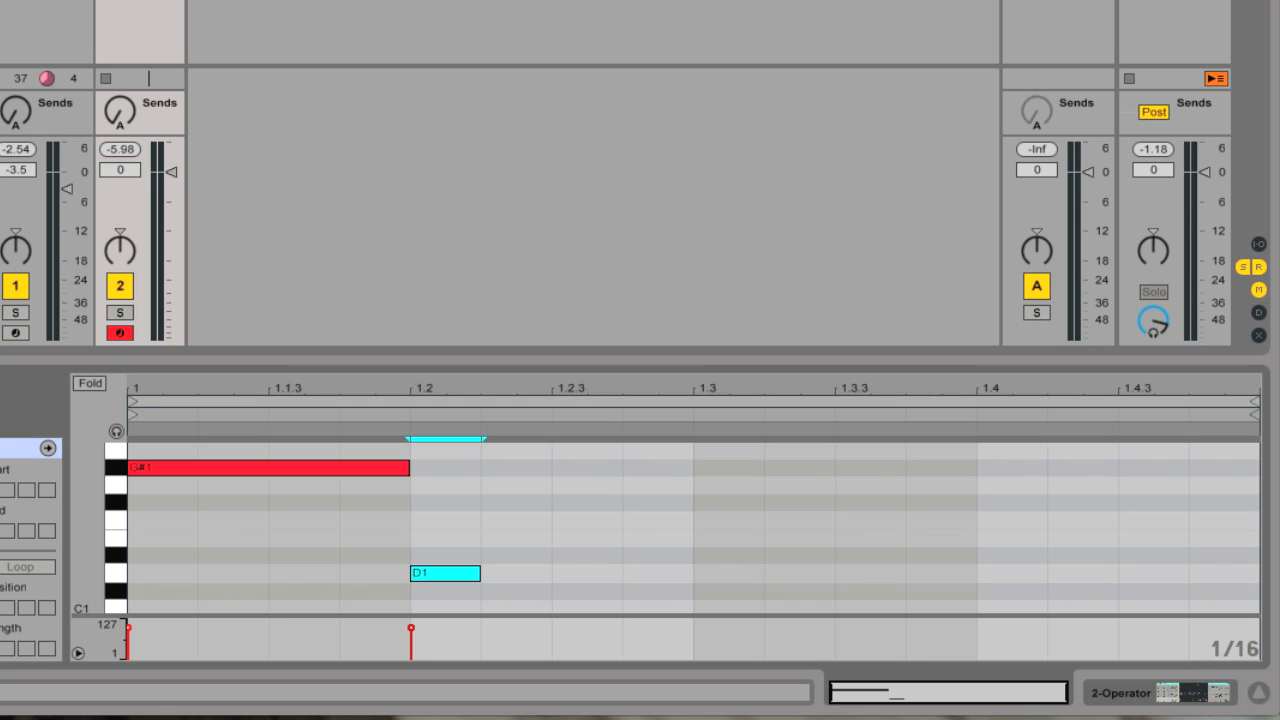
click(451, 569)
drag(451, 572, 452, 441)
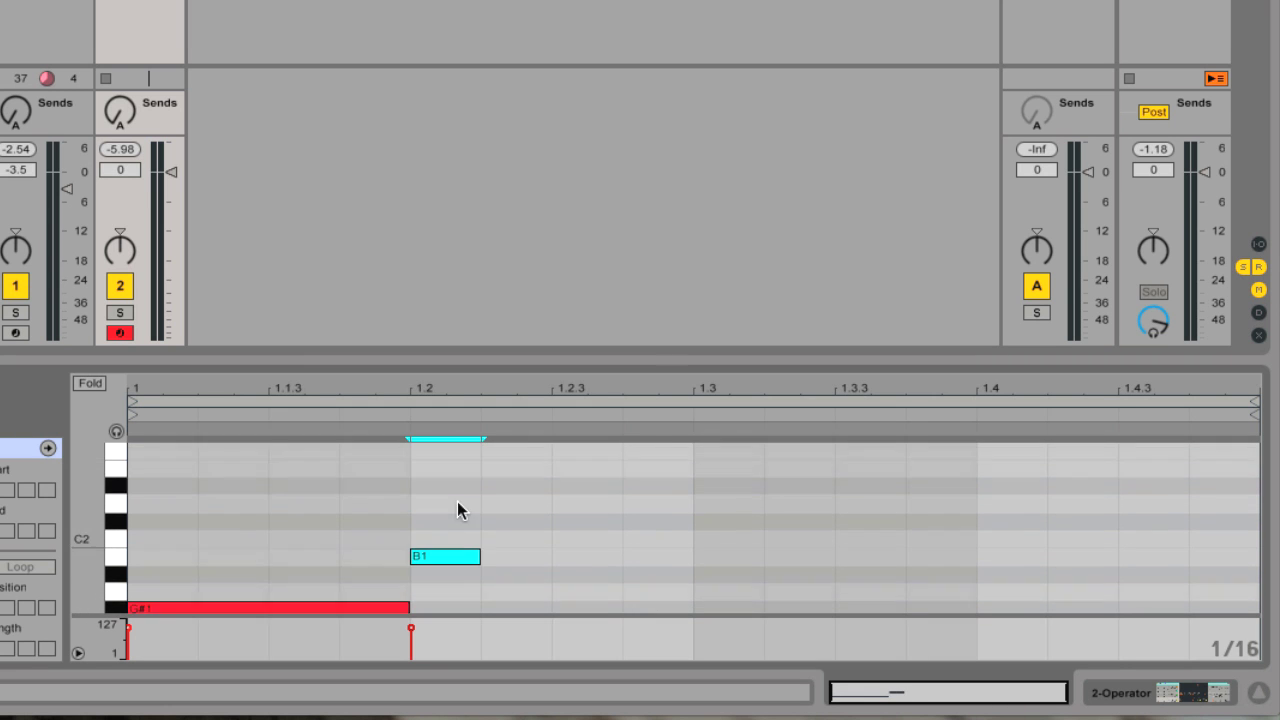
drag(484, 556, 679, 552)
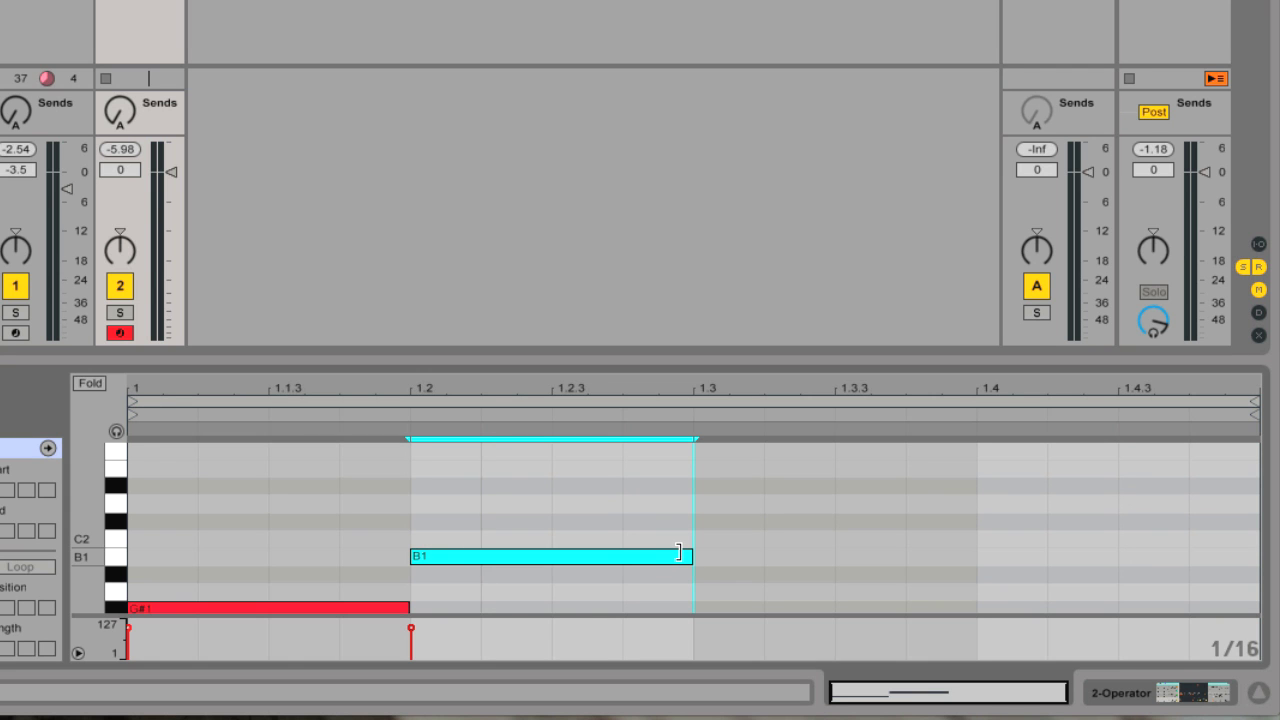
- Loop the Operator clip over both notes with a length of two beats and launch it alongside the kick
drag(683, 472, 132, 550)
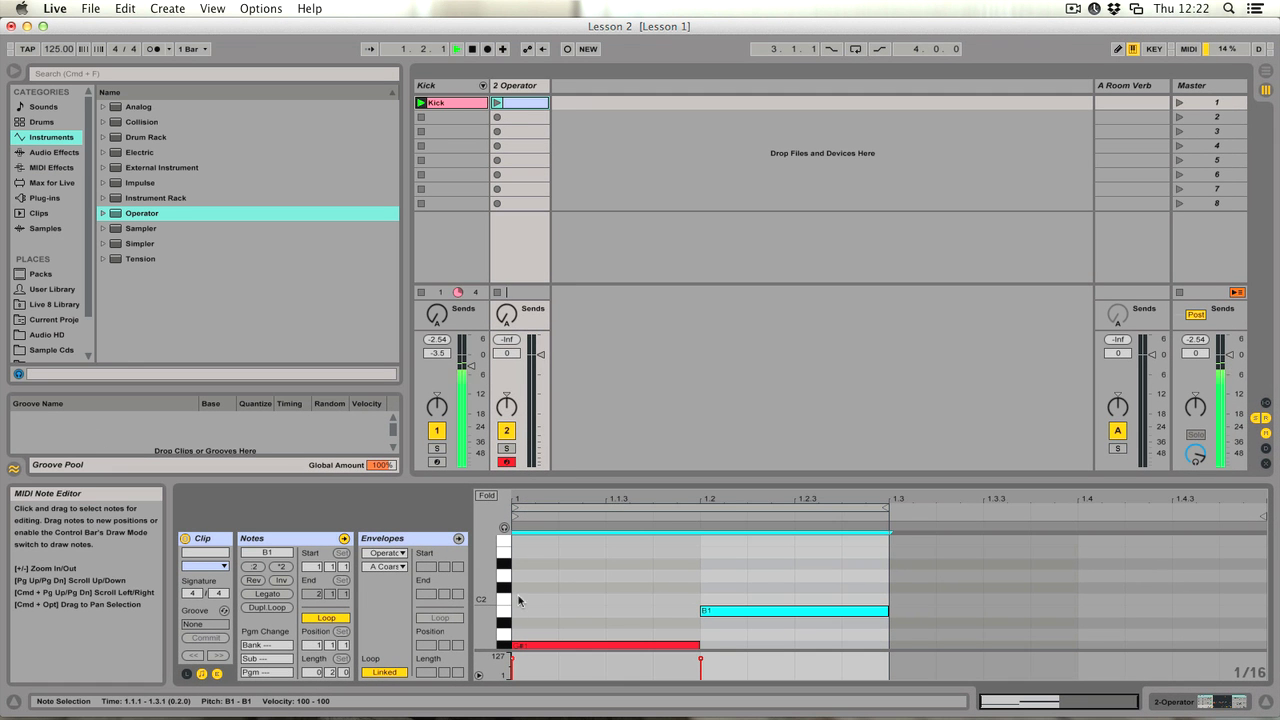
click(497, 103)
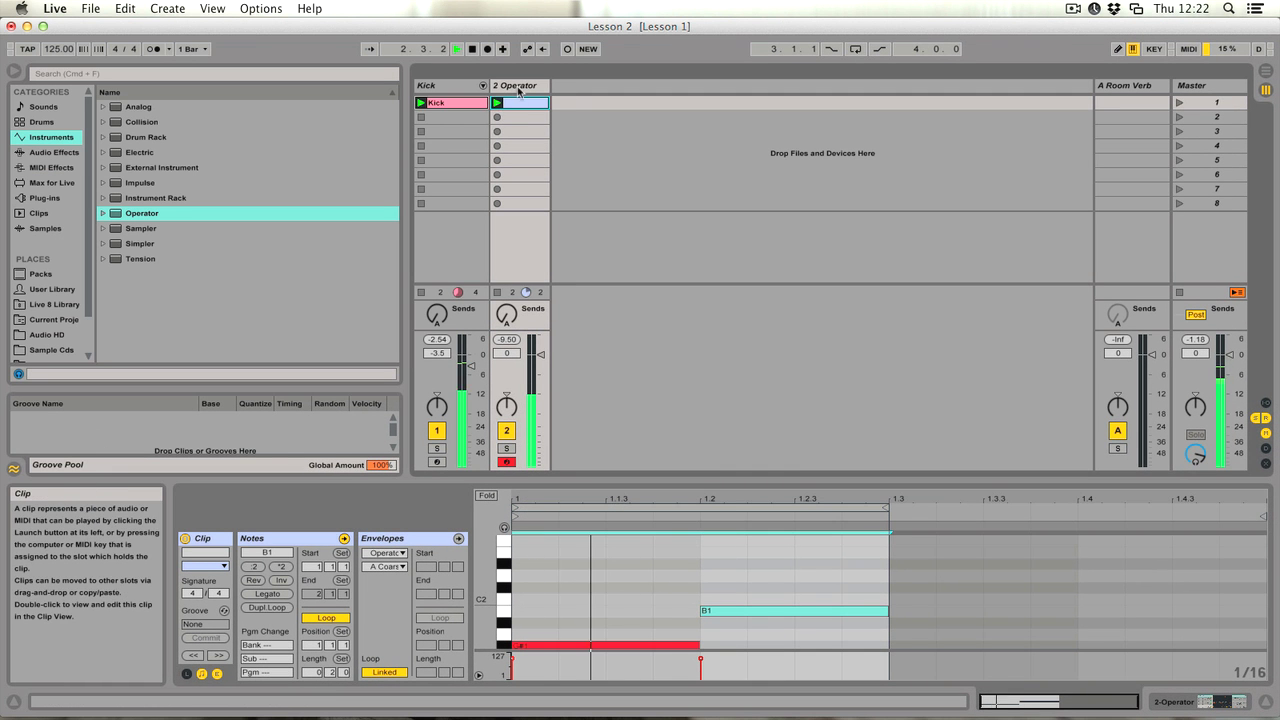
- Show the Operator device, stop playback, and raise its volume to -9.9 dB
double_click(523, 86)
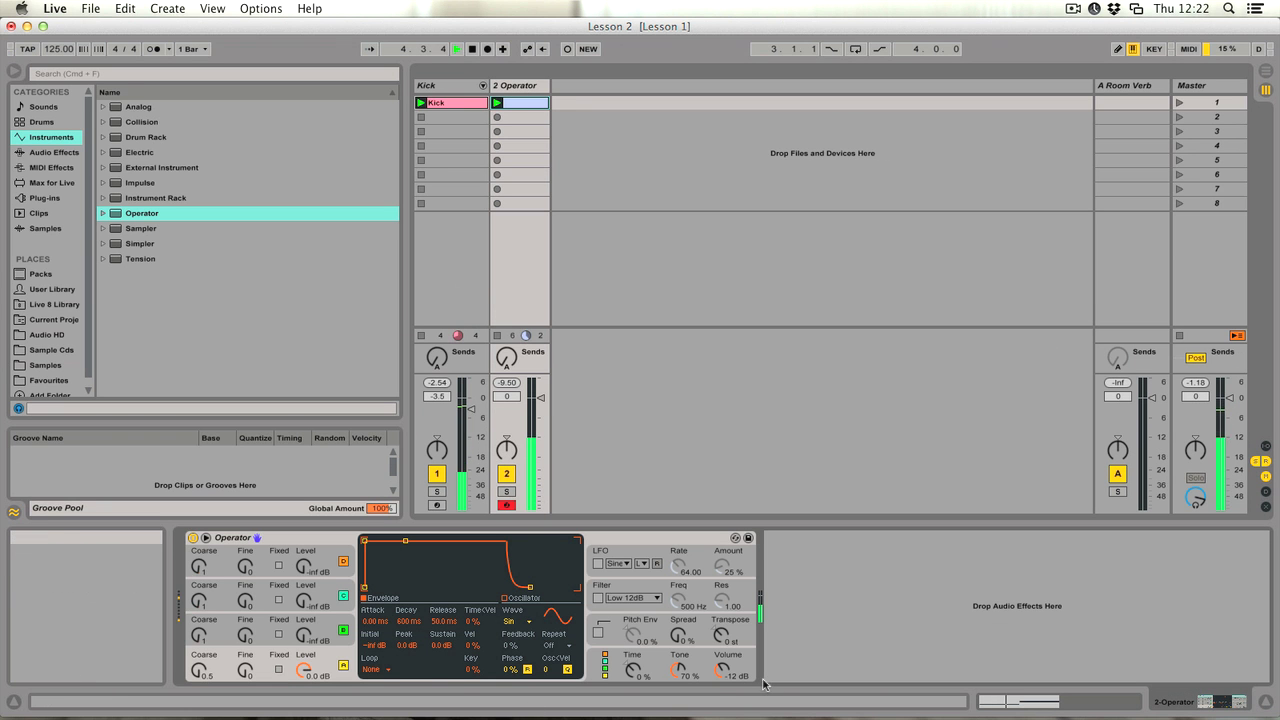
click(725, 672)
key(space)
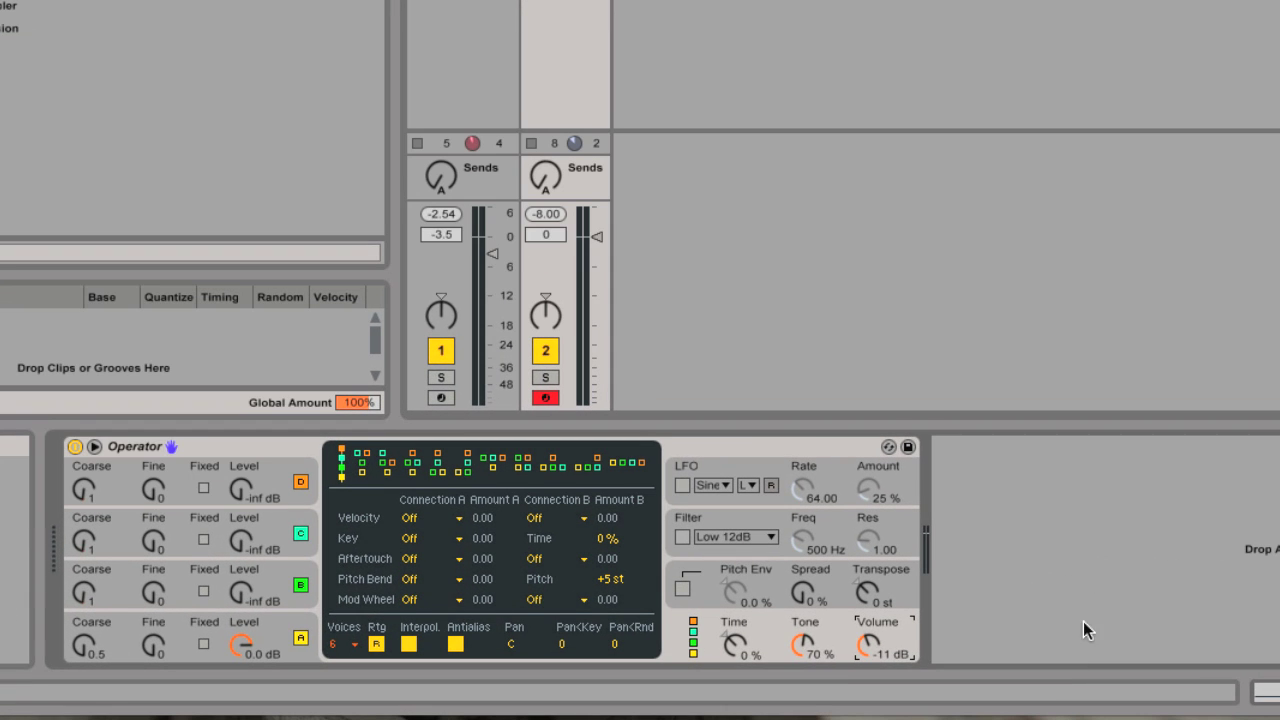
drag(721, 669, 721, 662)
- Set the Pitch Bend range in Operator's global settings to +12 st
click(694, 624)
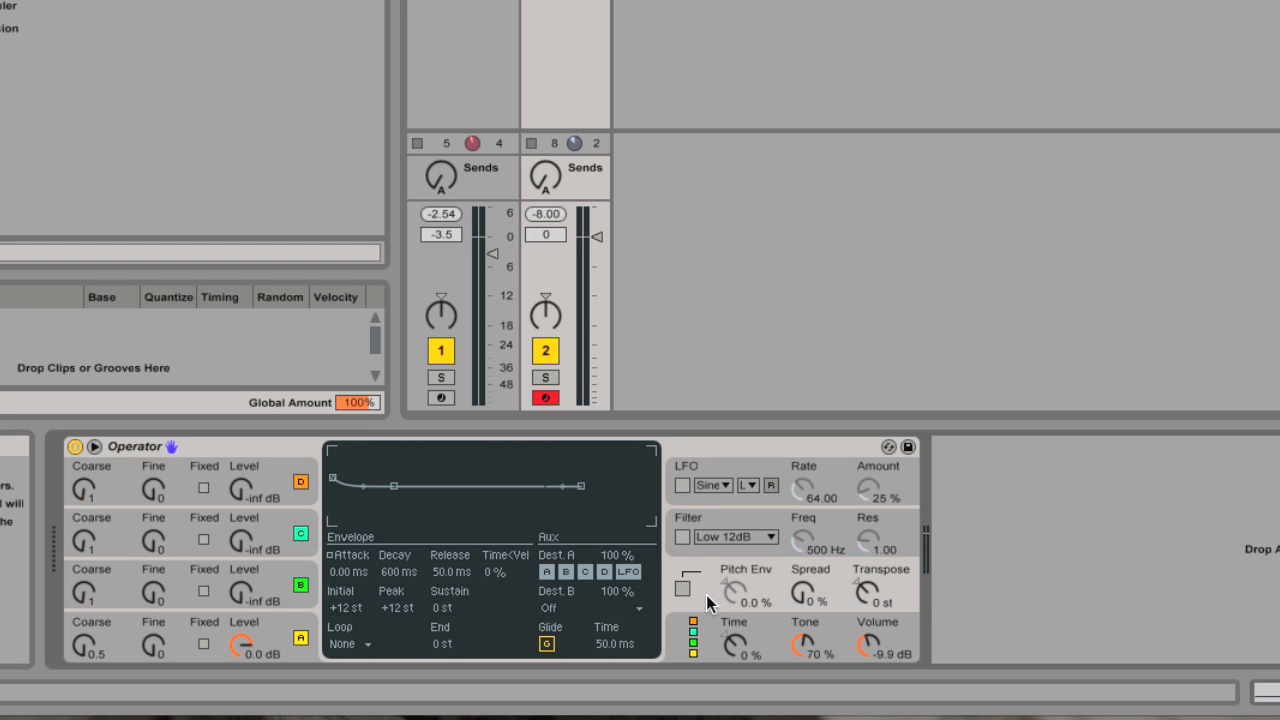
click(676, 645)
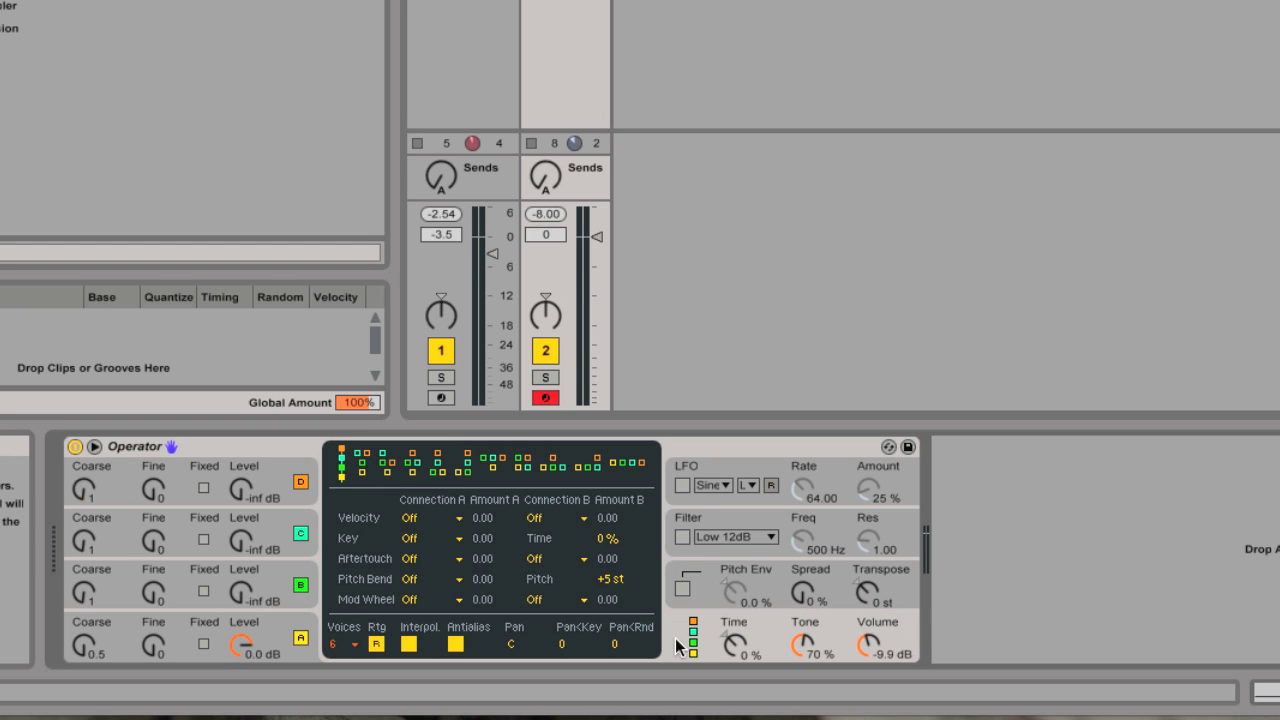
click(608, 580)
drag(608, 580, 608, 560)
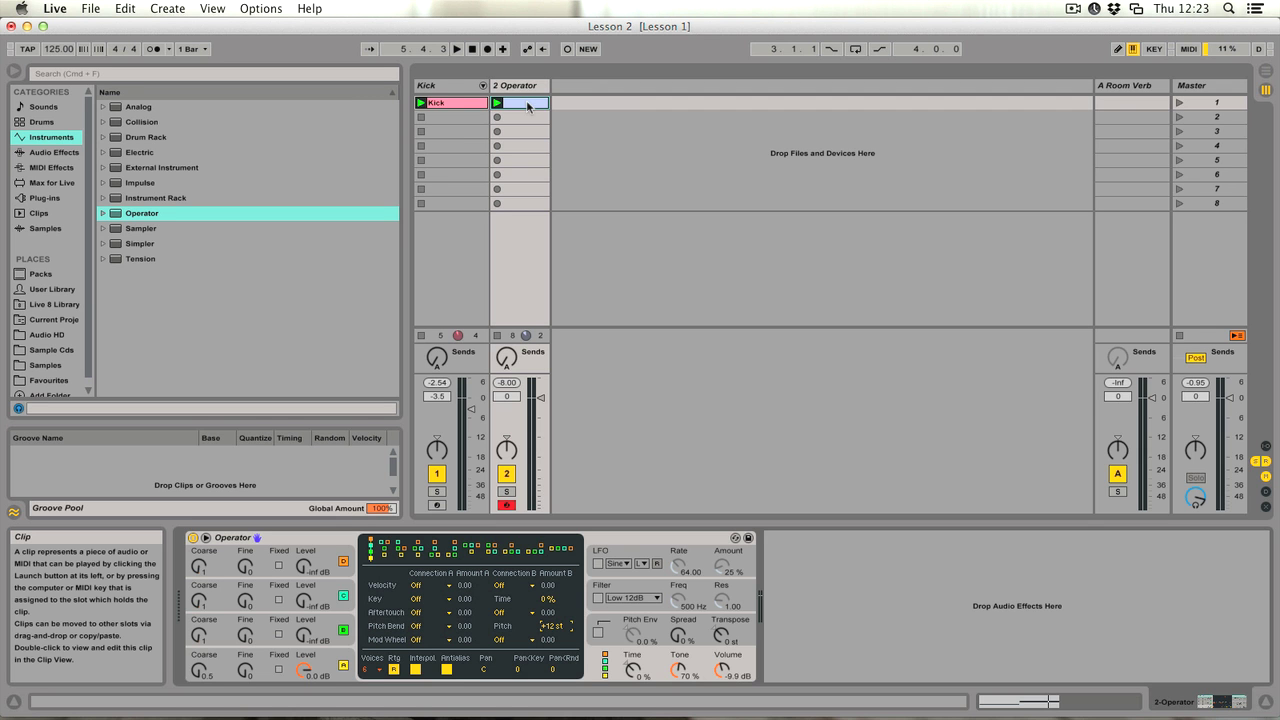
- Play the clips briefly, then show the MIDI Ctrl Pitch Bend envelope of the Operator clip
key(space)
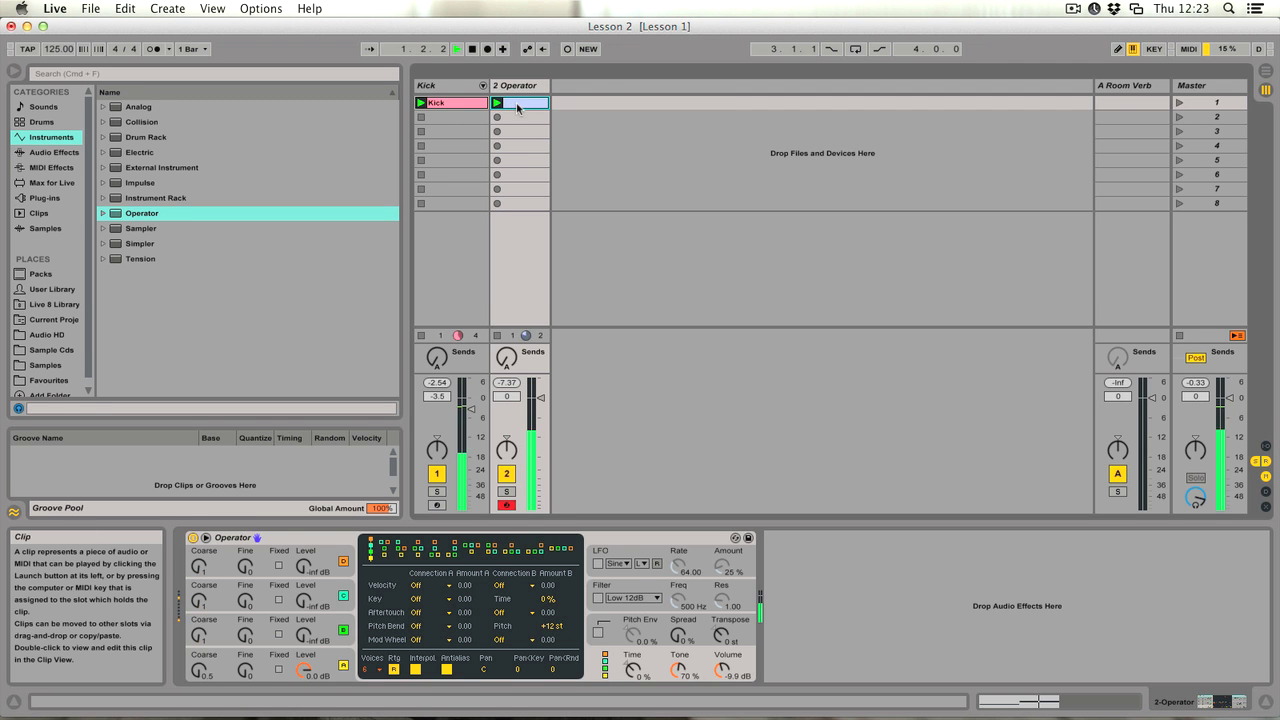
double_click(517, 106)
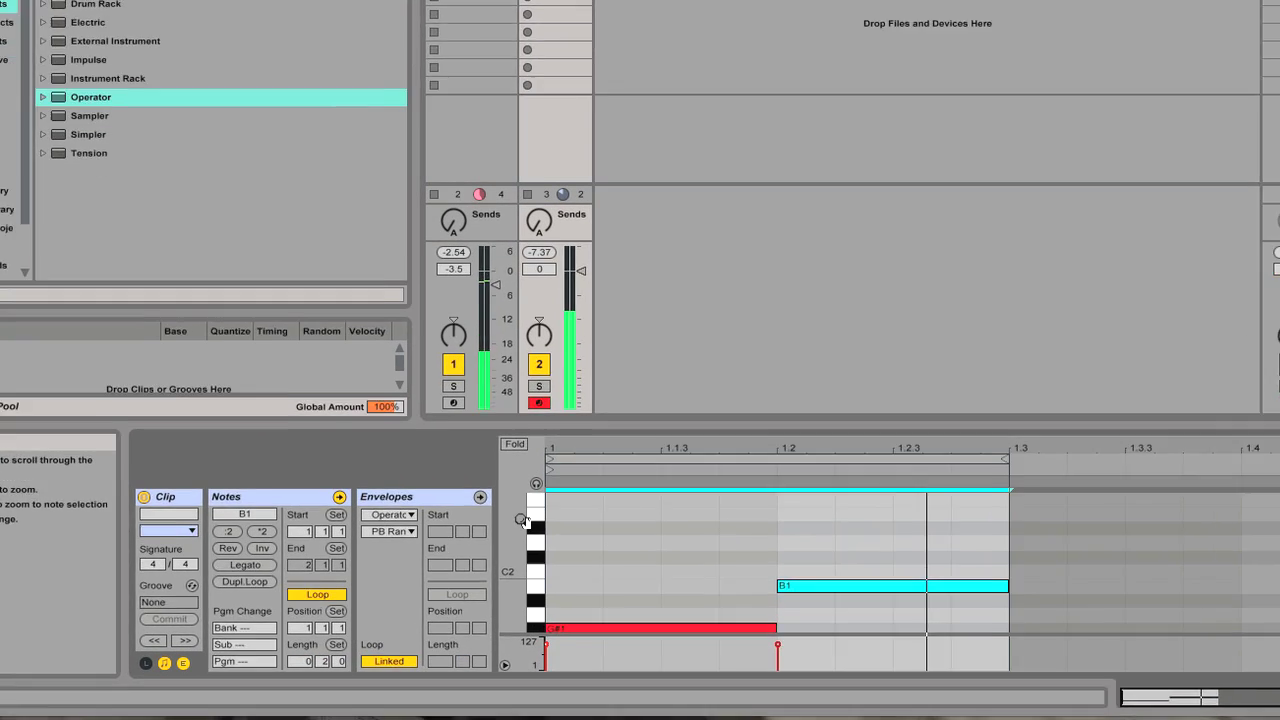
key(space)
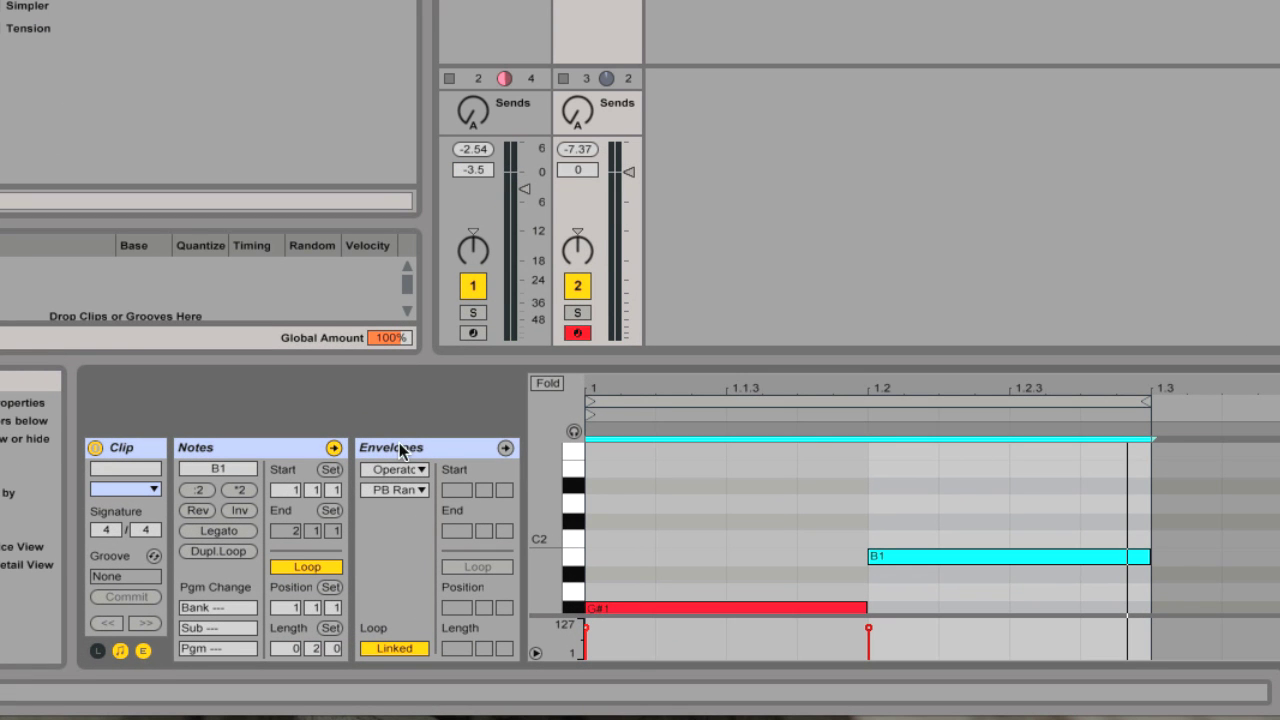
click(143, 651)
click(143, 651)
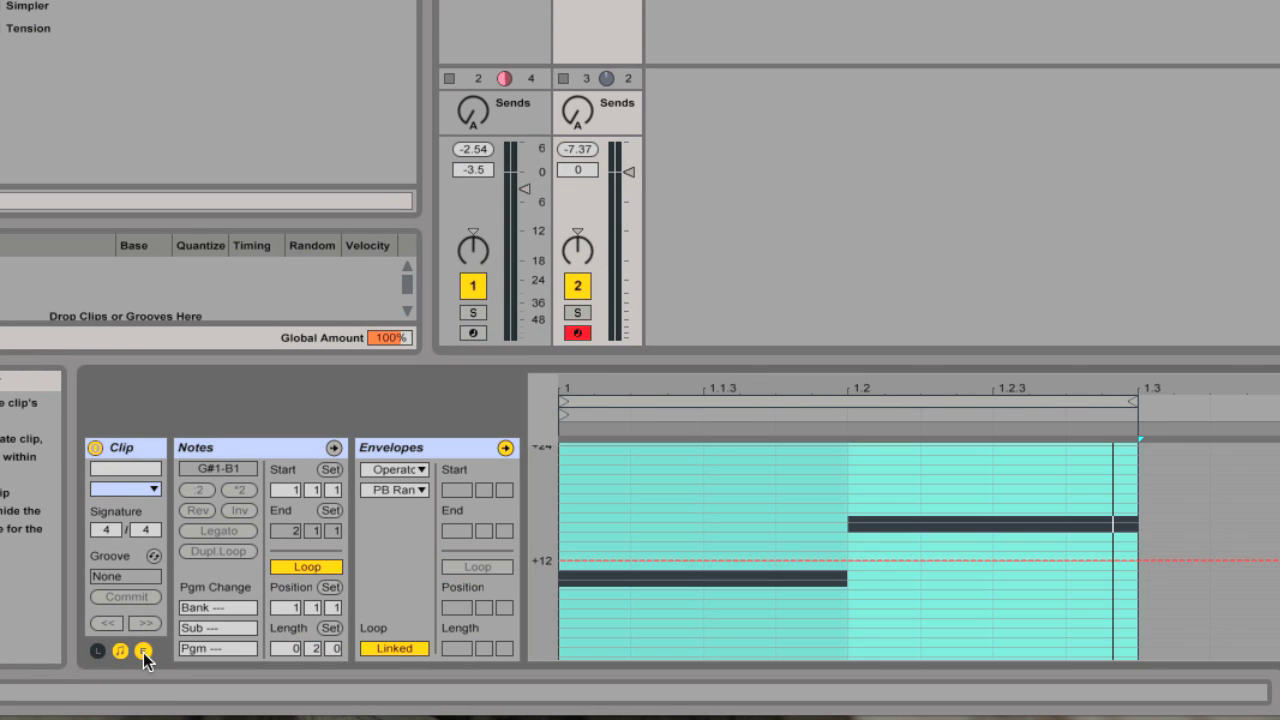
click(402, 469)
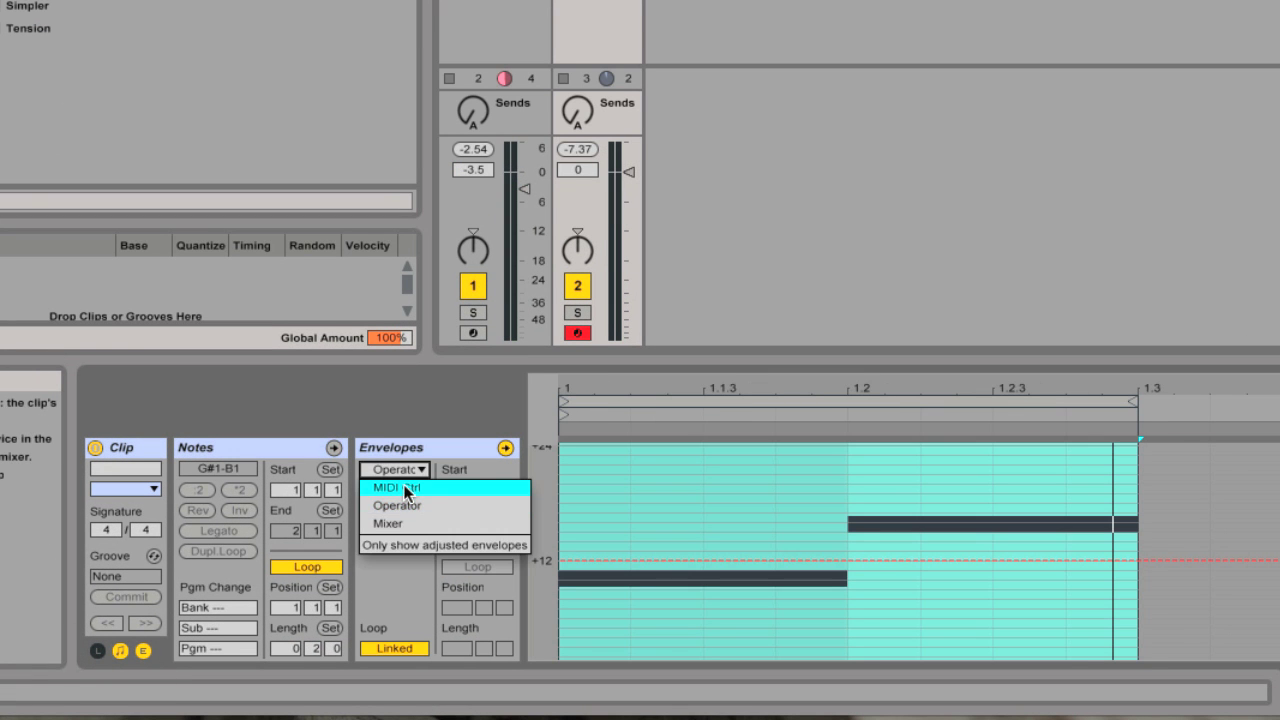
click(404, 488)
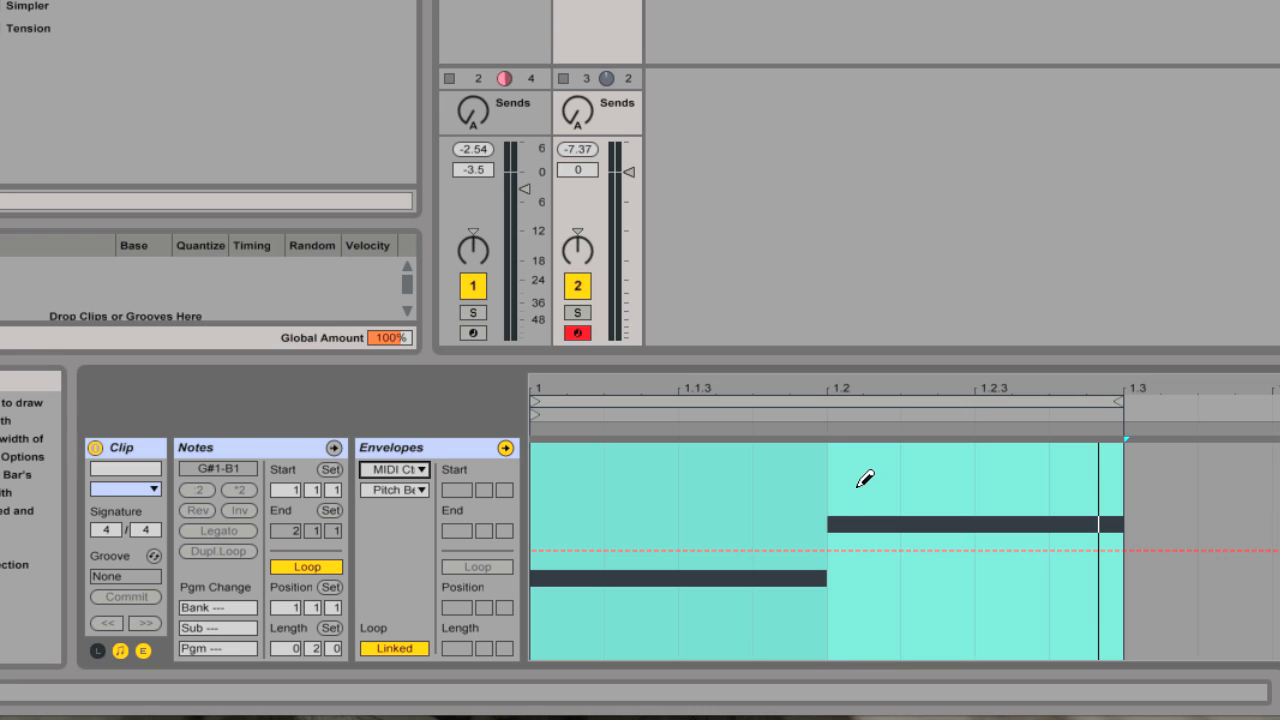
- Draw a pitch bend that jumps up at 1.2 and ramps down to the centre line at 1.3
drag(865, 479, 866, 472)
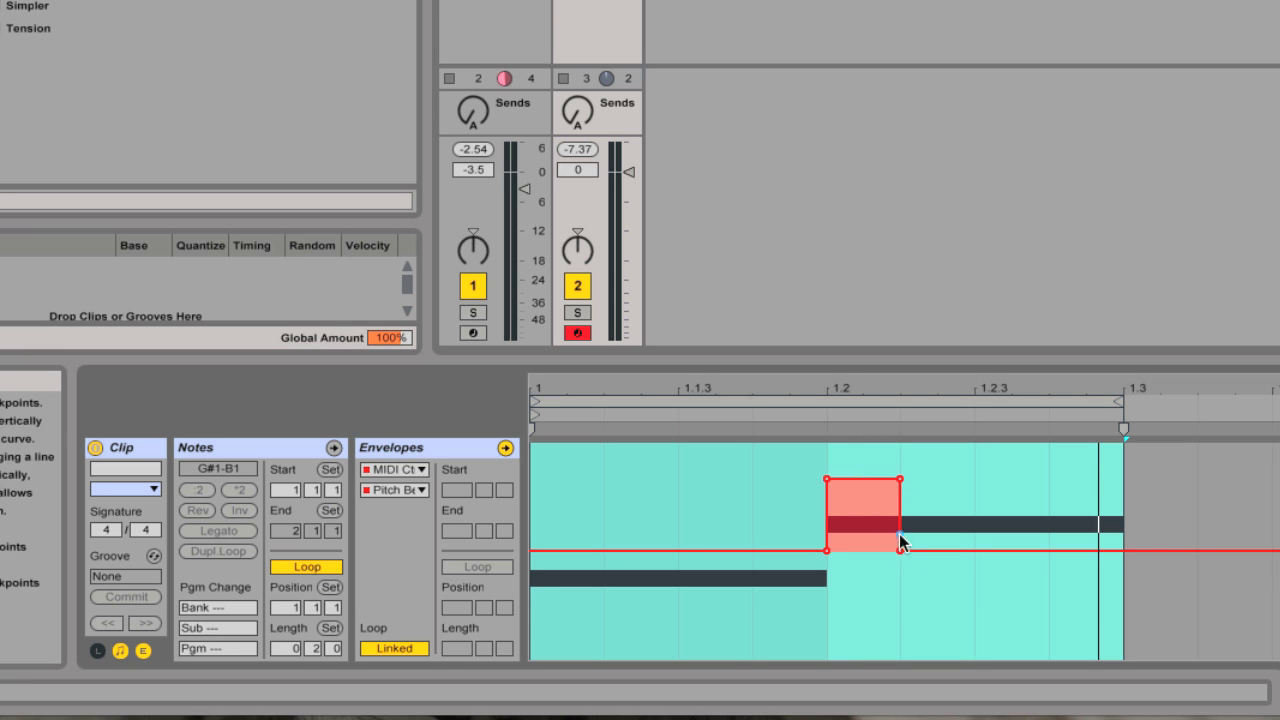
click(1121, 550)
click(901, 551)
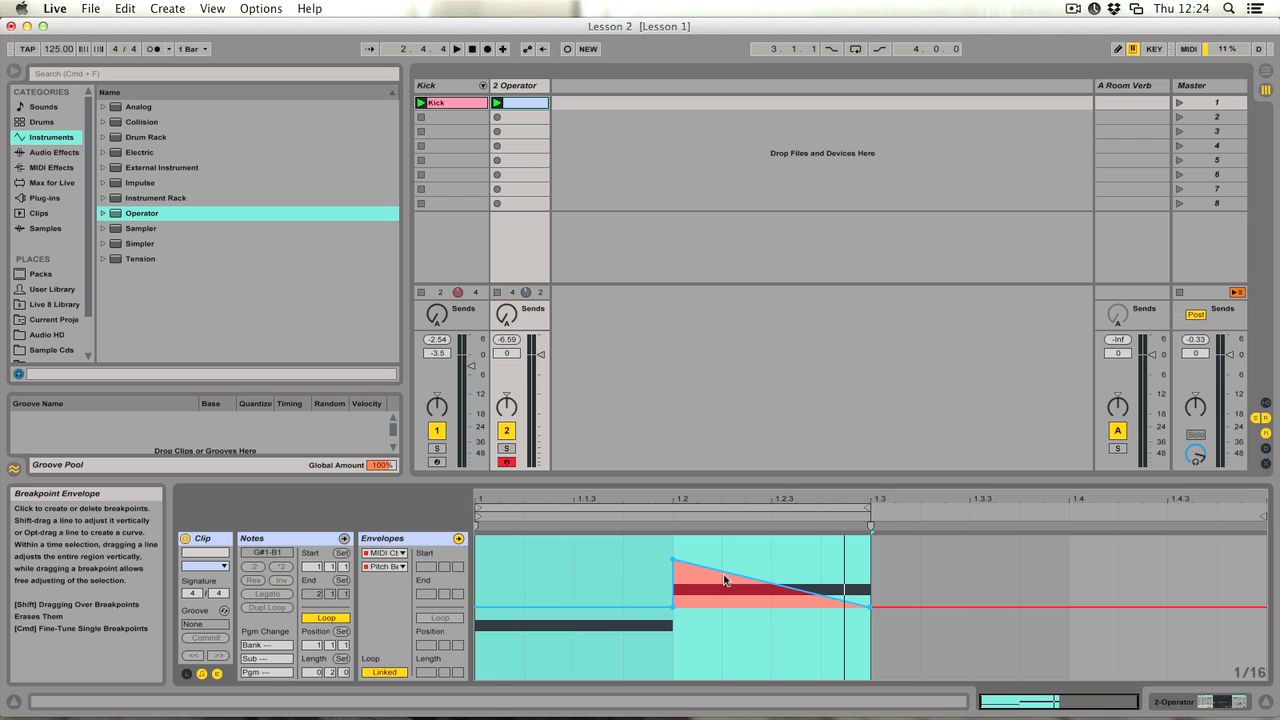
mouse_move(675, 560)
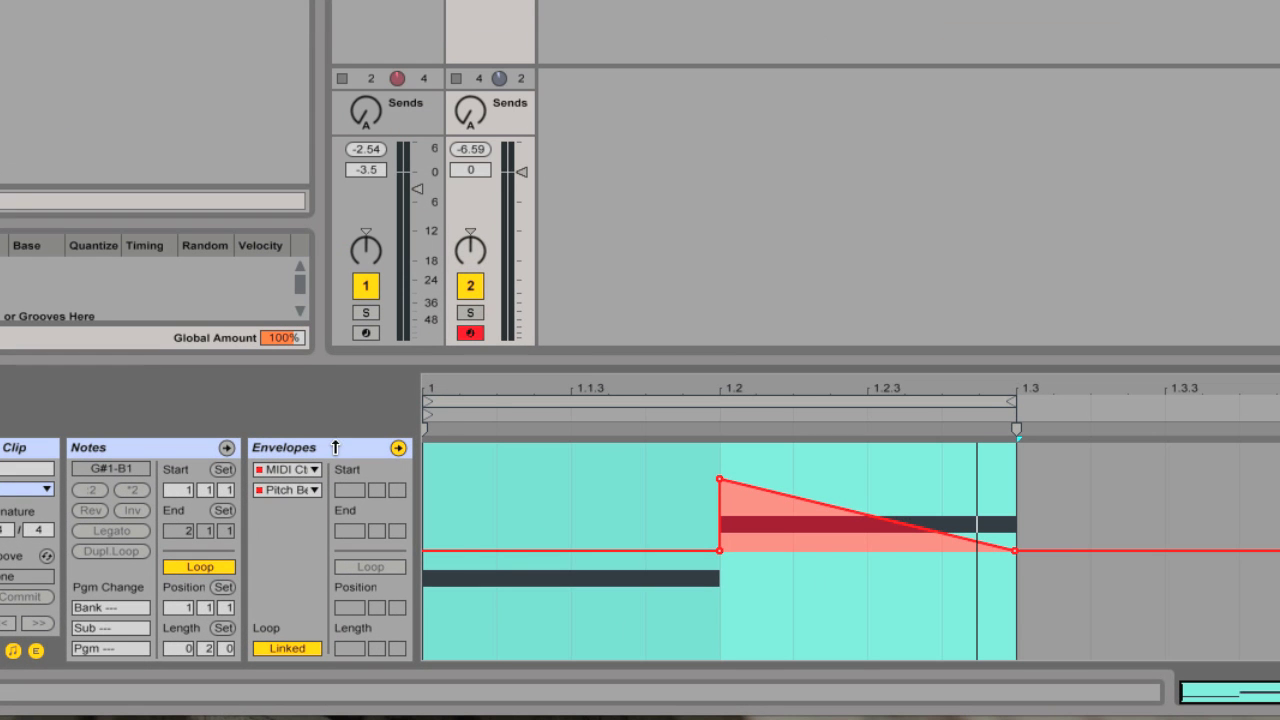
- Switch the clip envelope to the Mixer's Track Volume and show its modulation
click(300, 470)
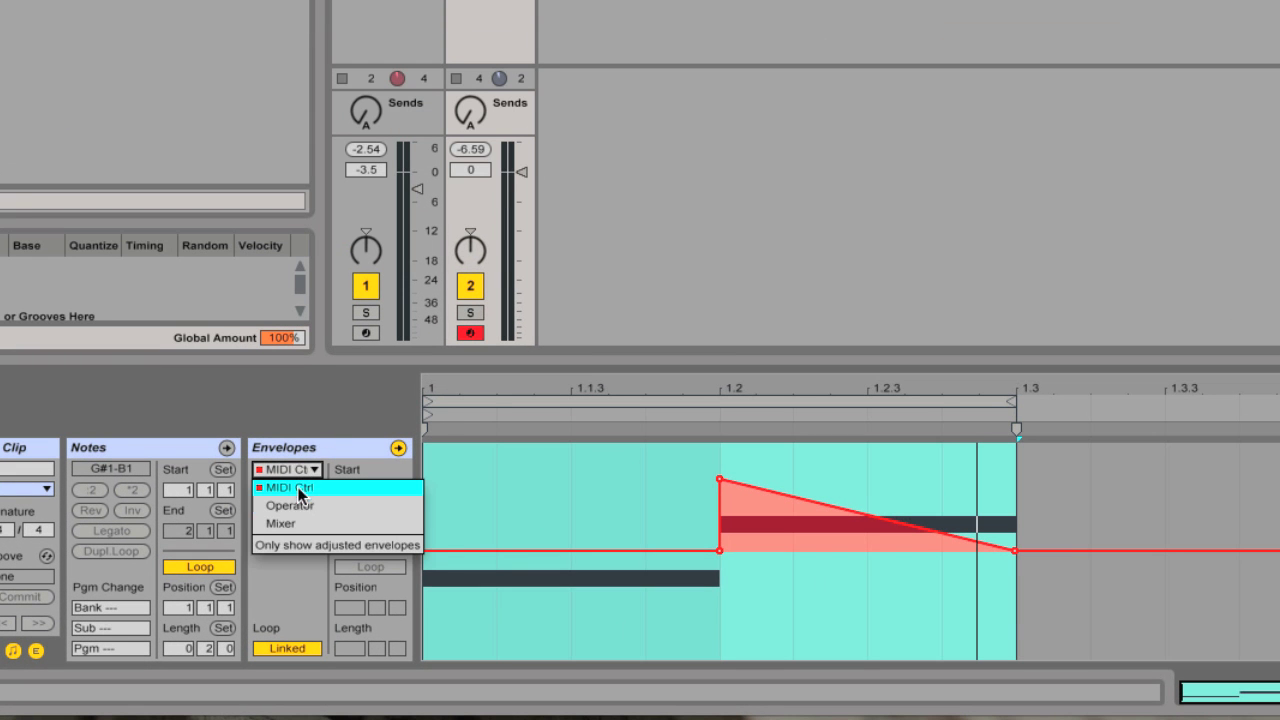
click(294, 523)
click(288, 490)
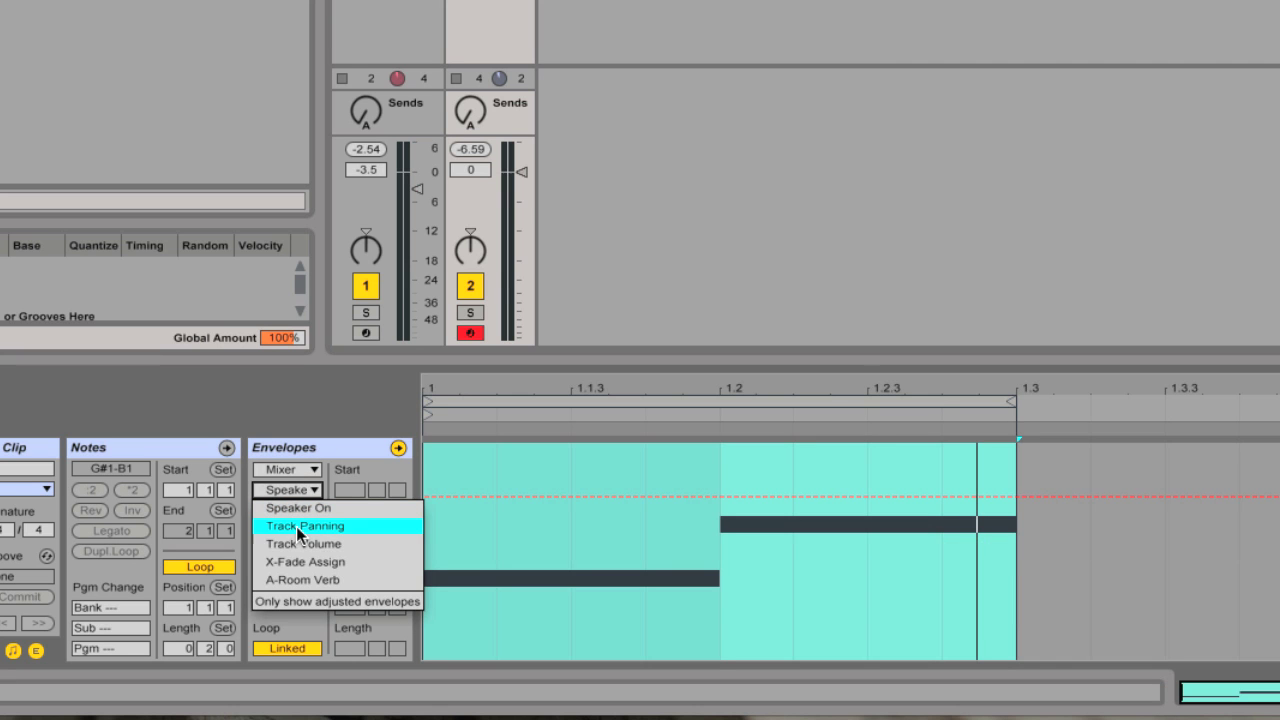
click(304, 542)
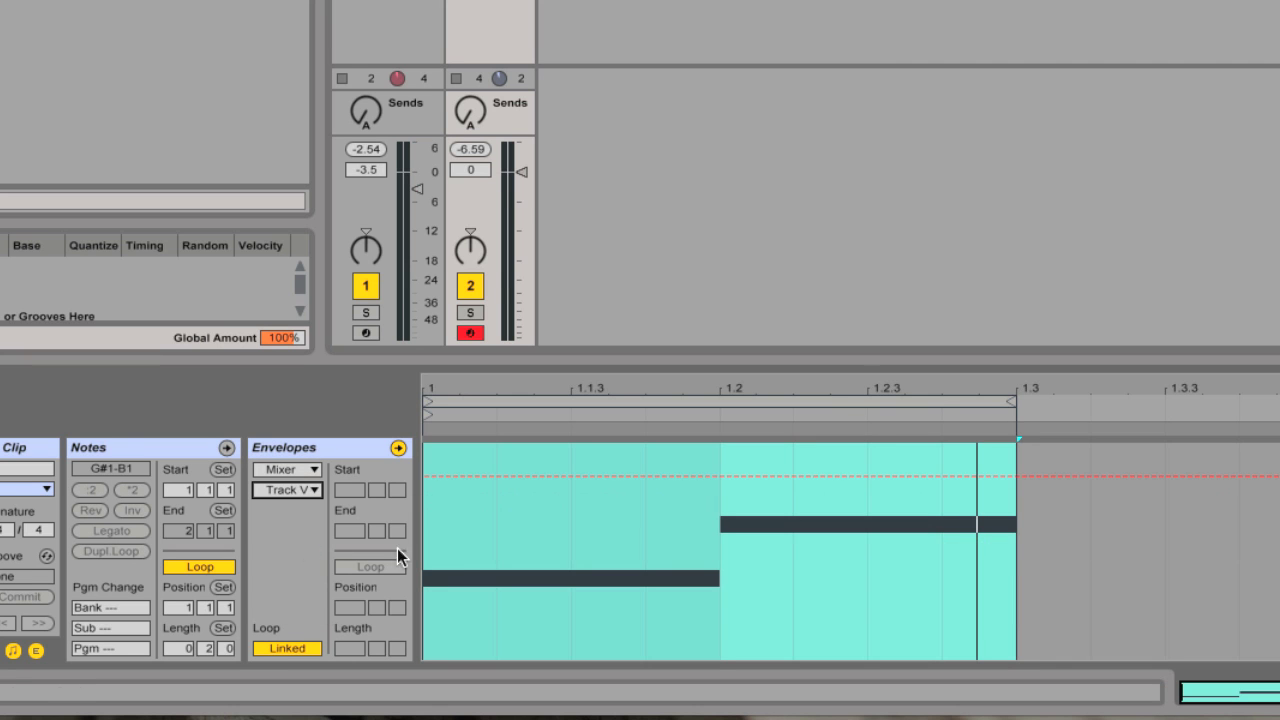
right_click(561, 504)
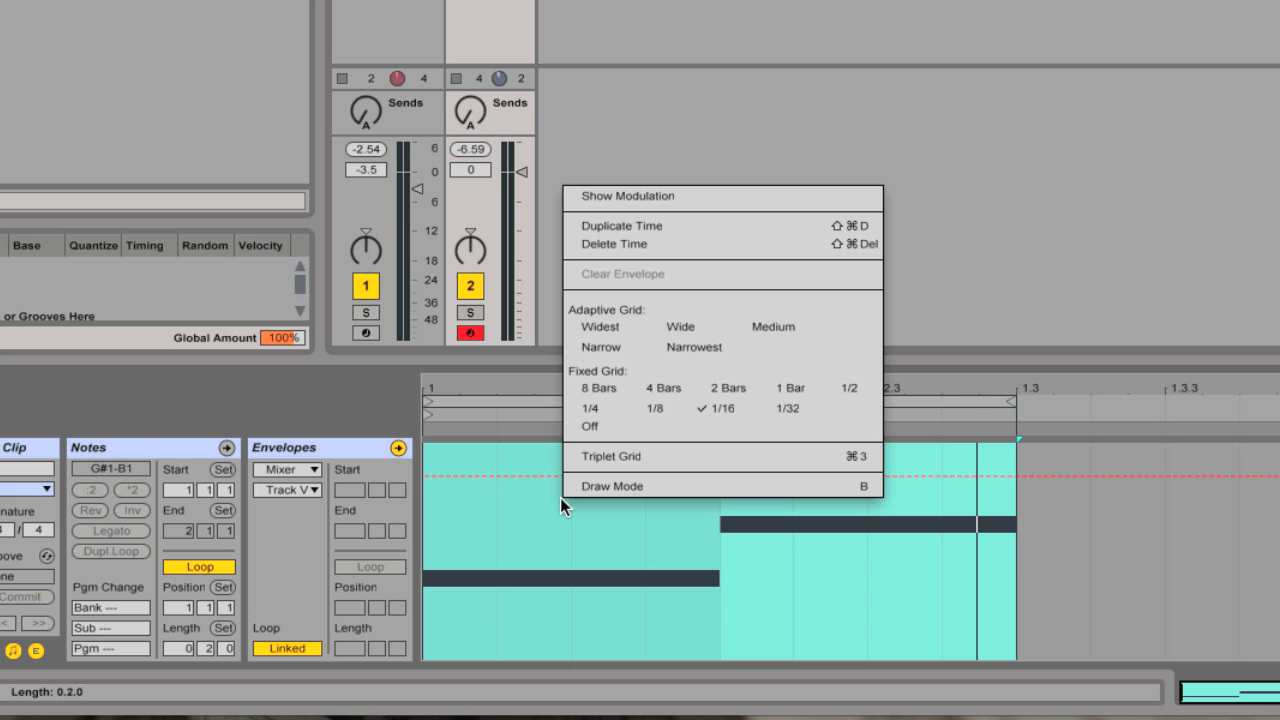
click(652, 197)
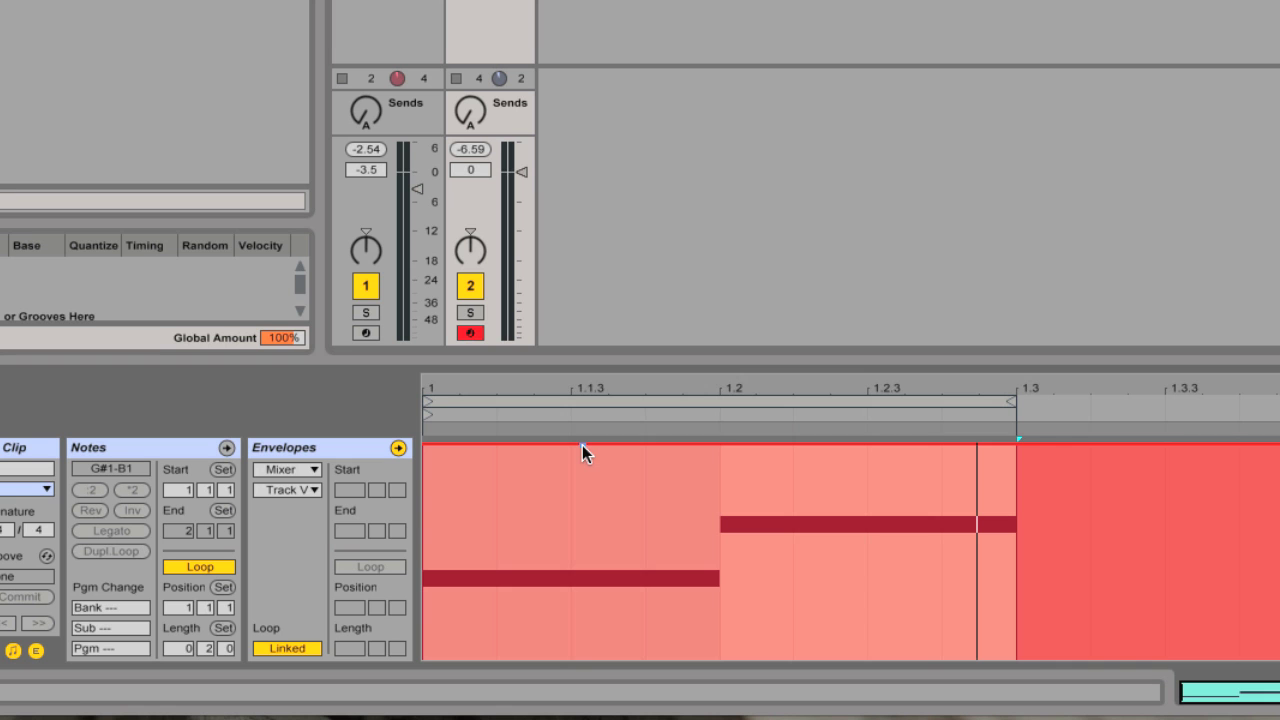
- Shape the volume modulation to ramp from a lowered start up to full level just before 1.2, then drop to 70.9 % at 1.2
click(582, 445)
click(471, 447)
drag(471, 447, 472, 509)
drag(607, 507, 752, 443)
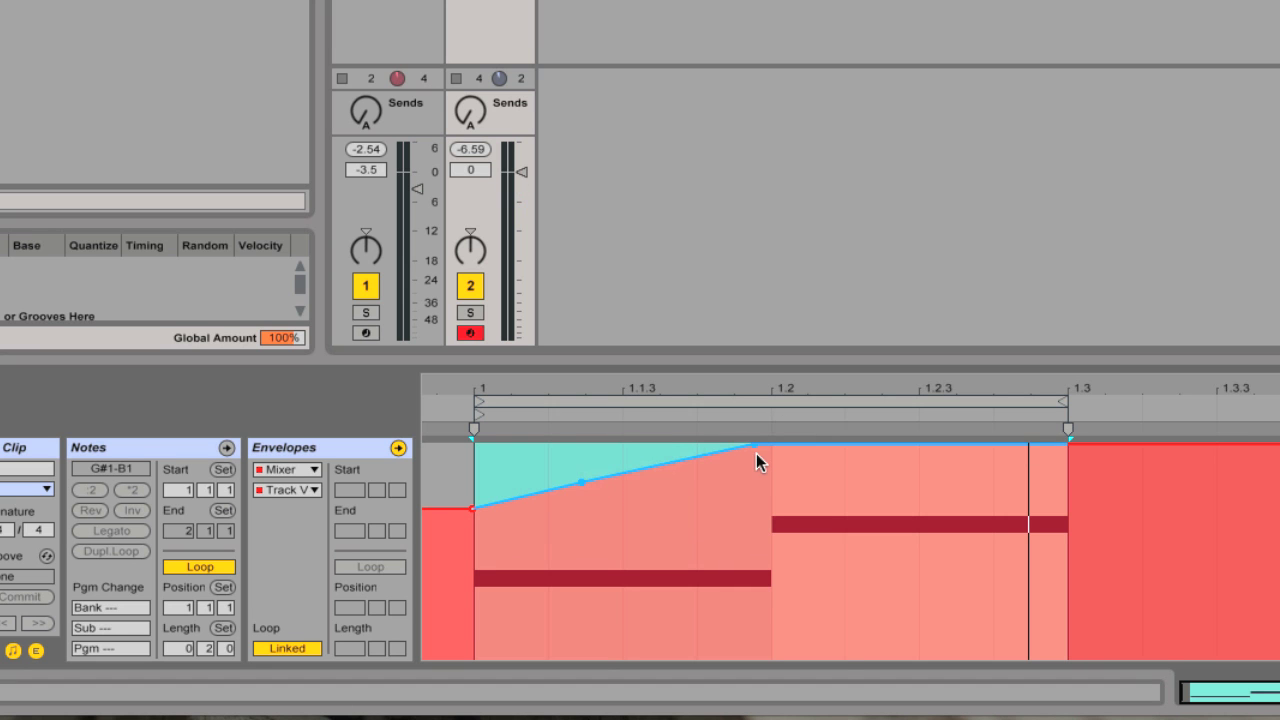
click(764, 443)
click(780, 445)
drag(780, 444, 770, 508)
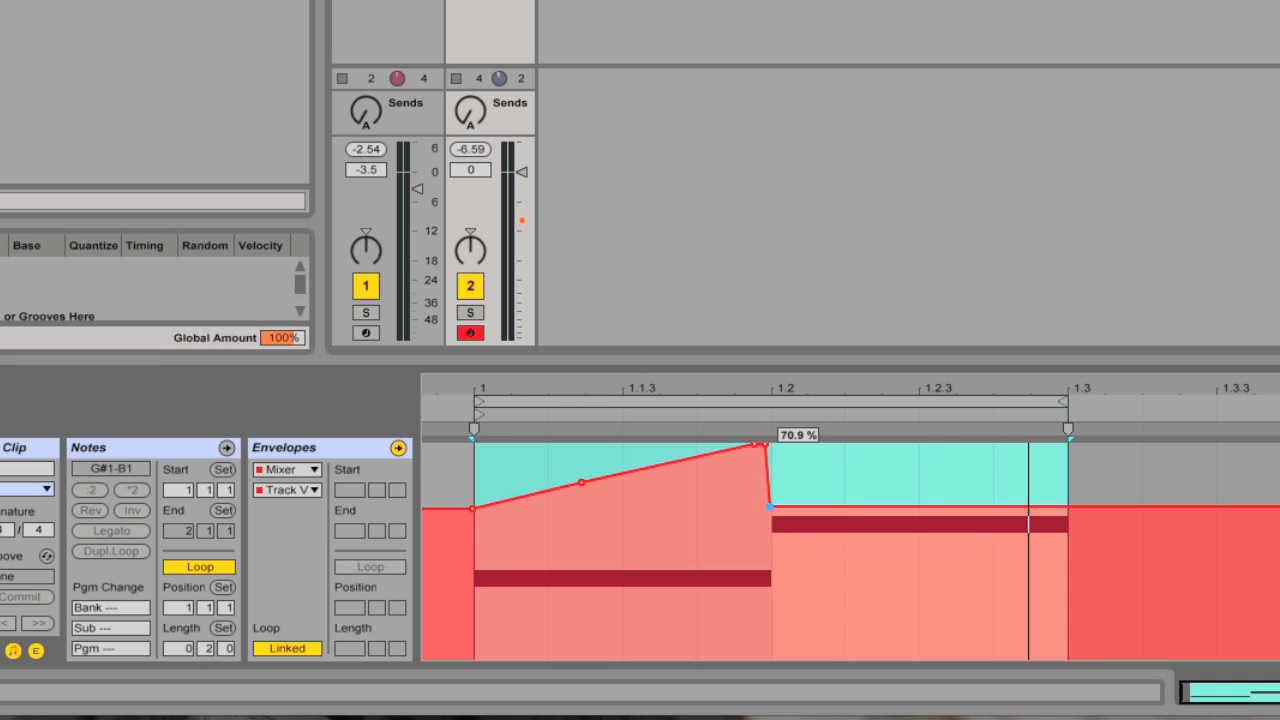
- Duplicate the first beat's volume ramp, from 1 to 1.2, onto the second beat and solo the Operator track during playback
click(776, 458)
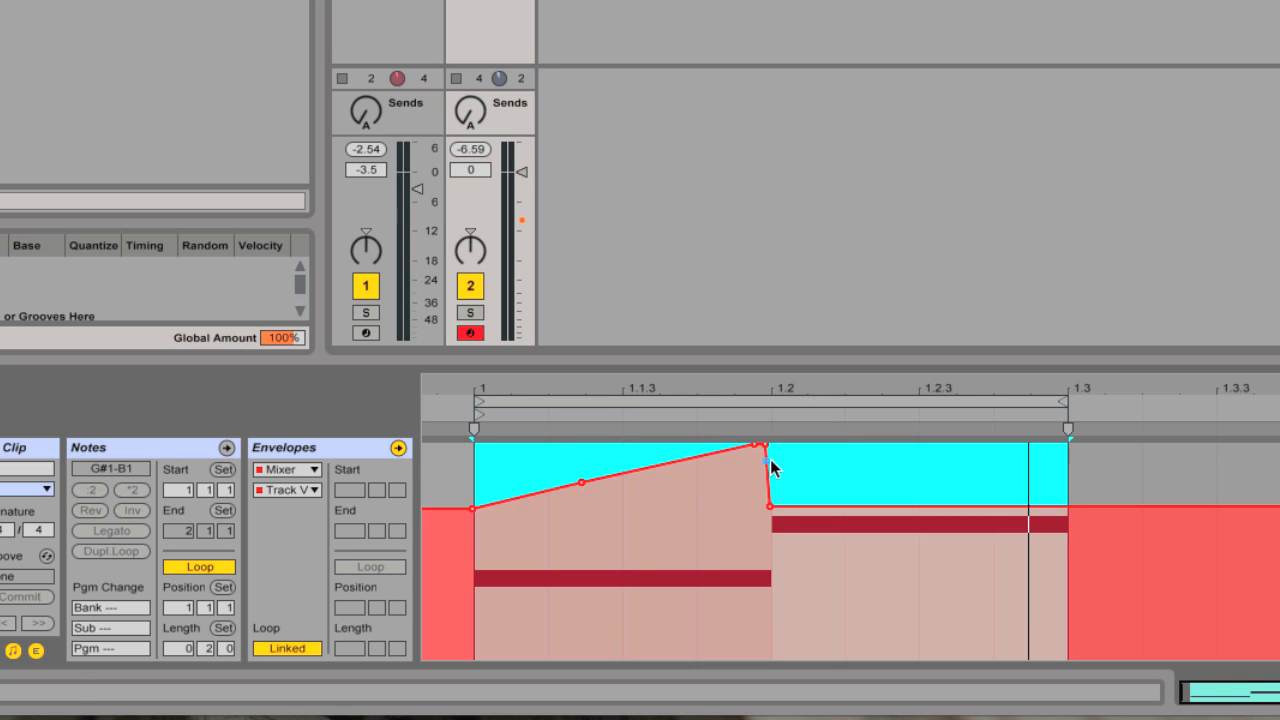
drag(770, 567, 444, 559)
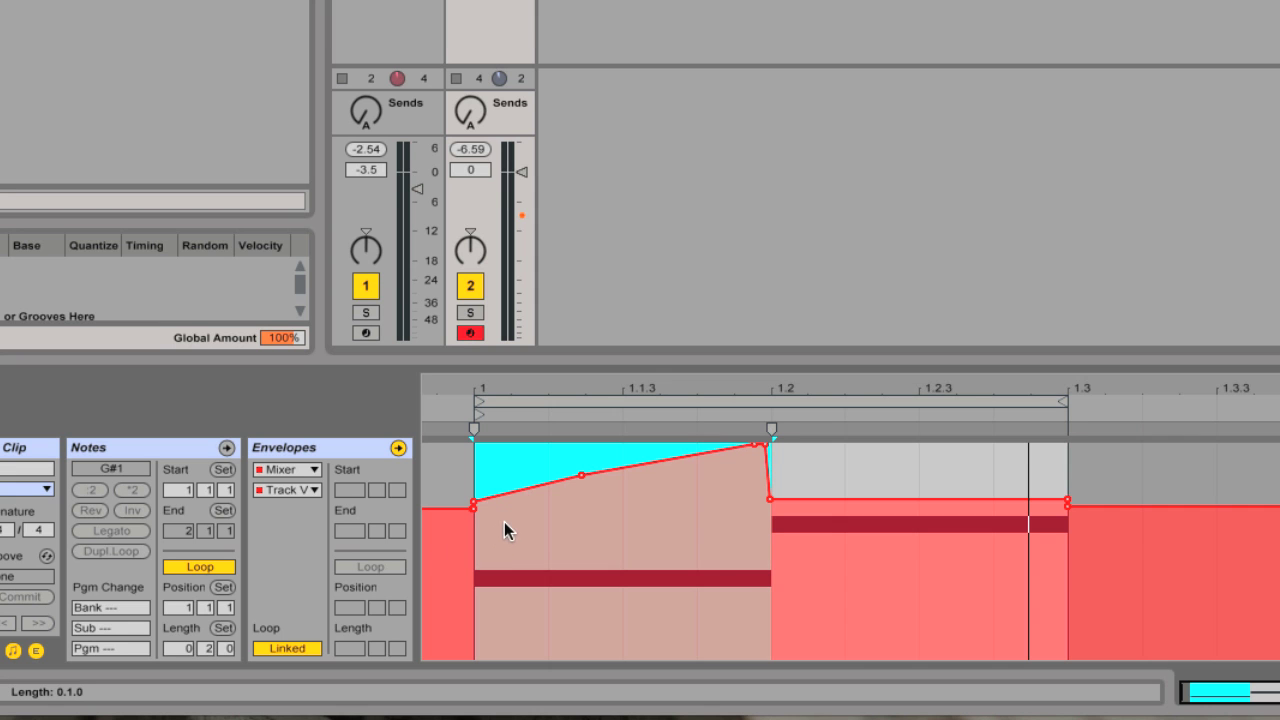
key(Right)
click(471, 316)
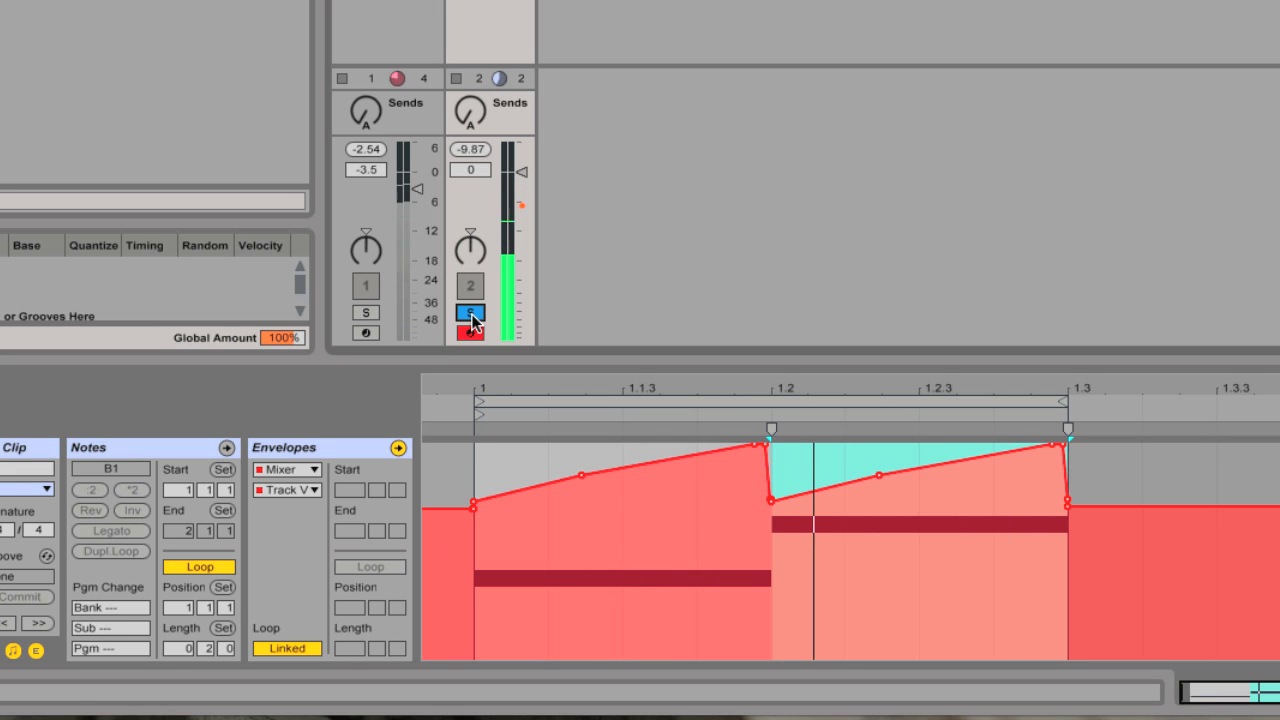
- Reshape the first beat's volume ramp into a curve with a low early section and a steep rise to a 94.4 % breakpoint after 1.1.3
click(451, 477)
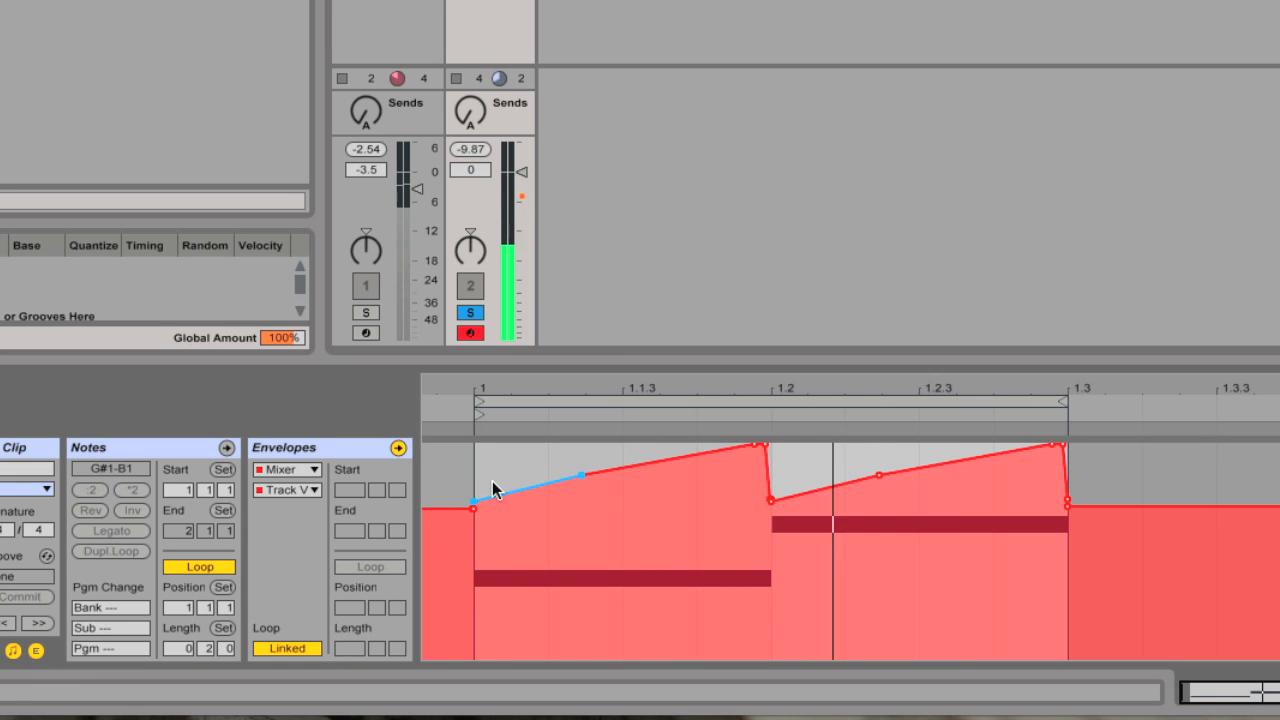
mouse_move(578, 473)
drag(578, 473, 644, 455)
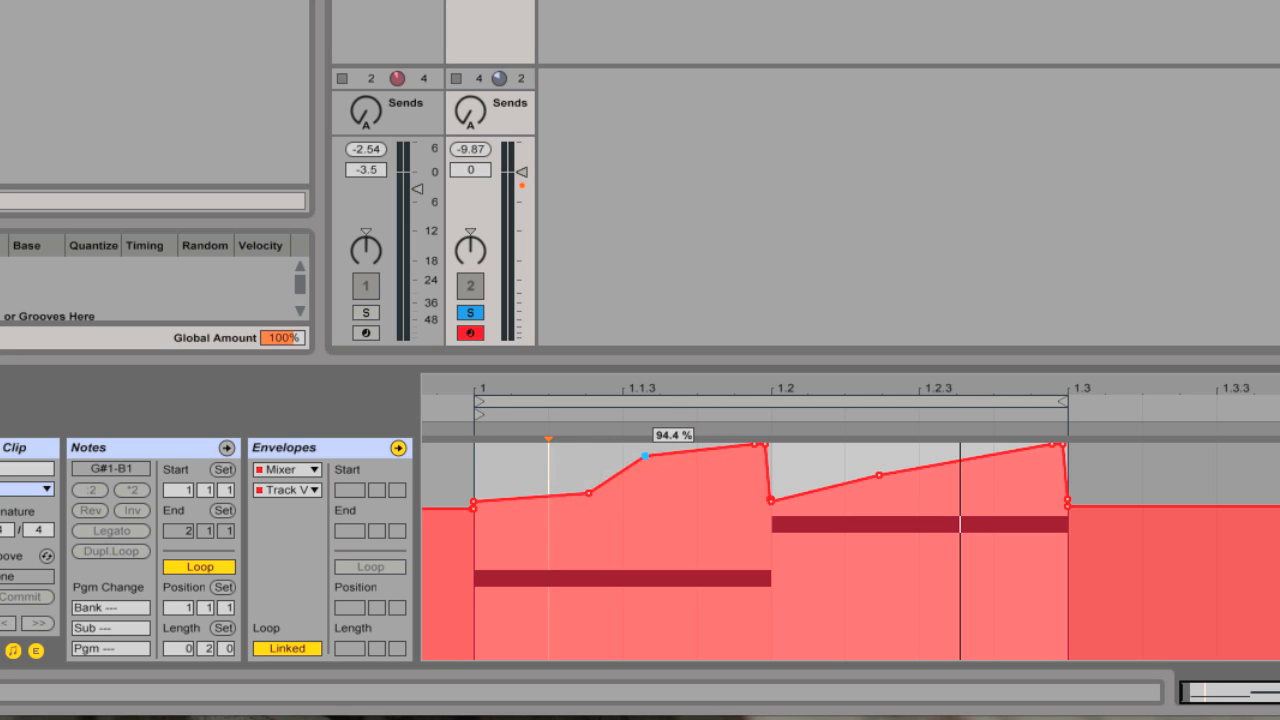
- Duplicate the reshaped first-beat volume curve onto the second beat, then play both clips with the Operator track unsoloed
click(776, 558)
drag(776, 558, 489, 555)
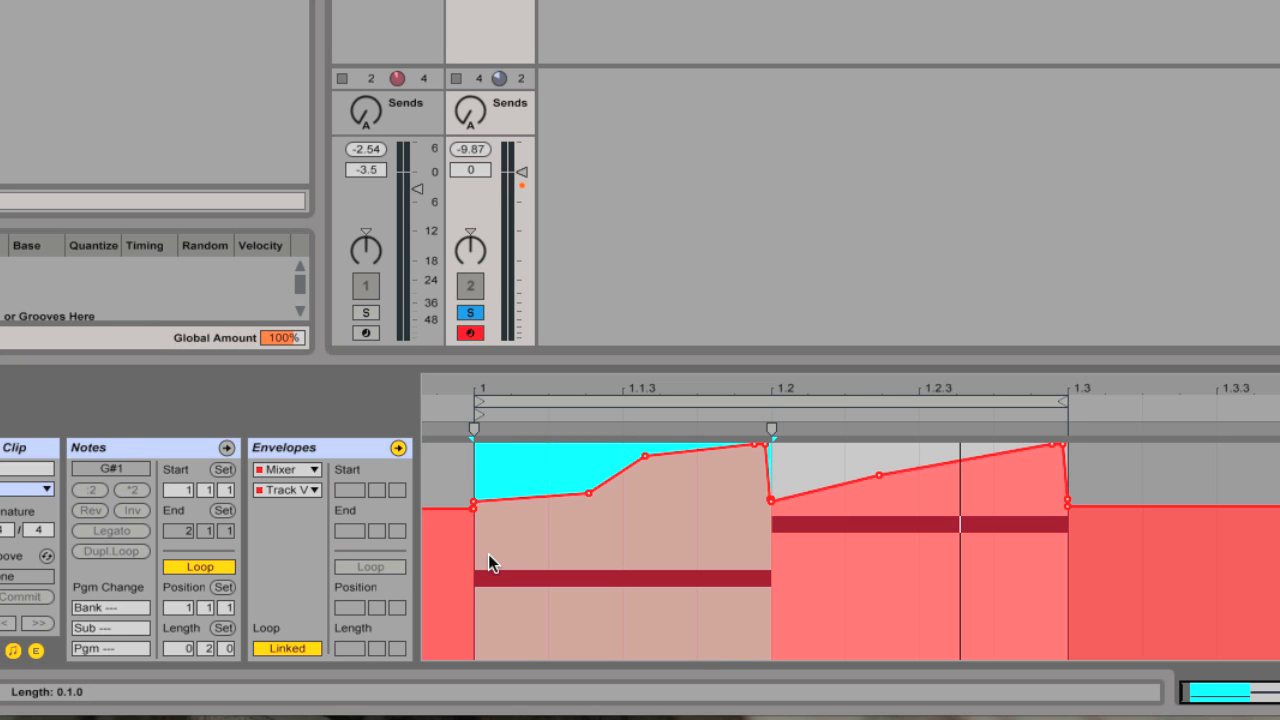
key(ctrl+d)
key(space)
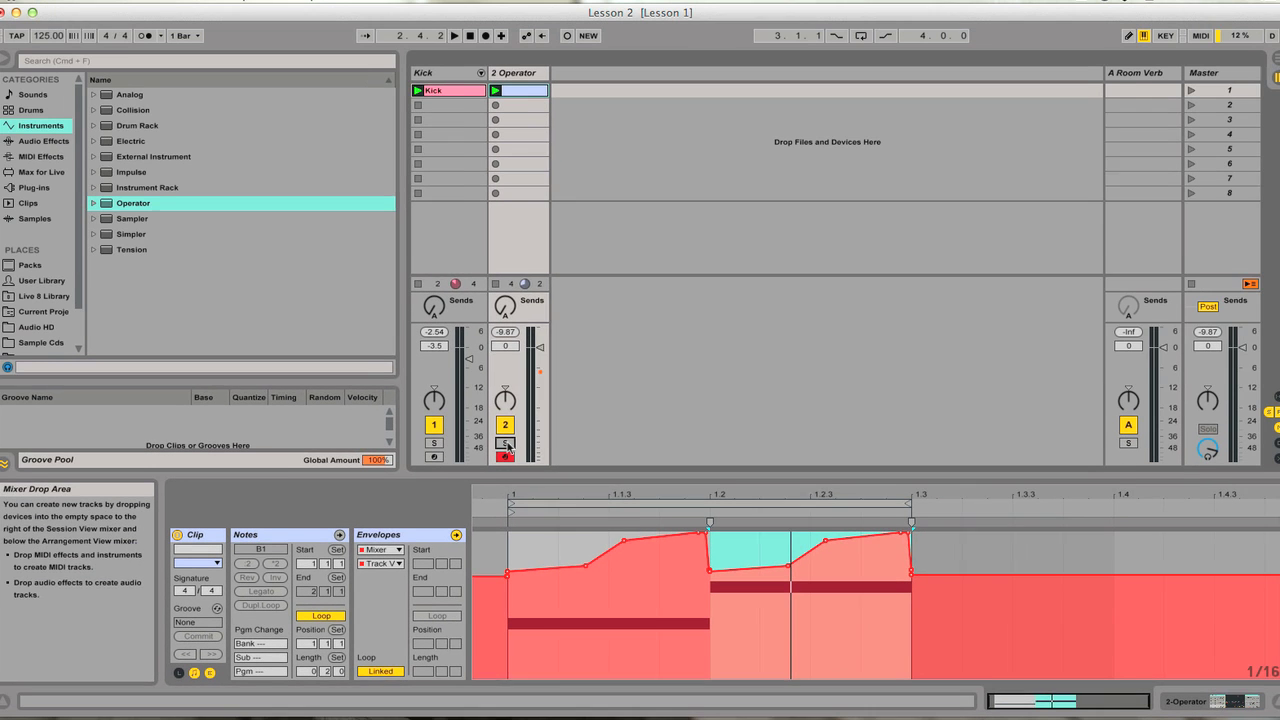
click(471, 313)
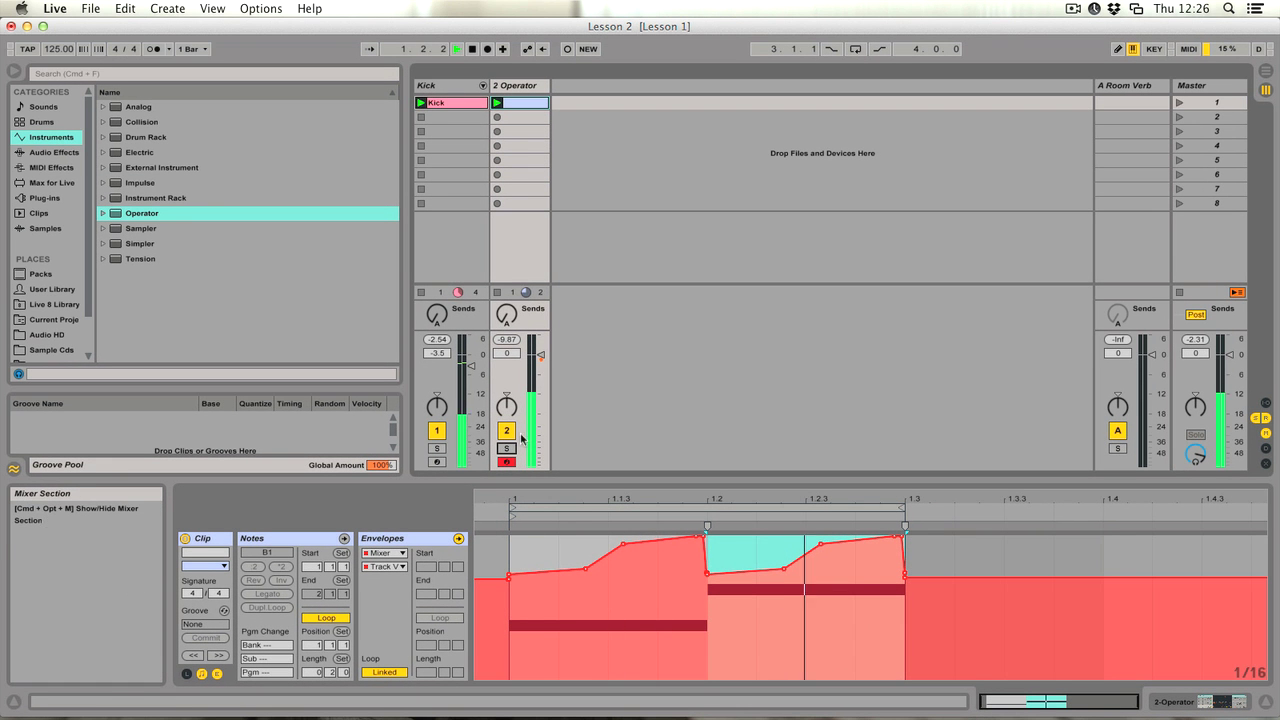
- Raise the Operator track's volume to 1.2 dB and show its clip's Track Volume modulation envelope again
drag(541, 358, 541, 350)
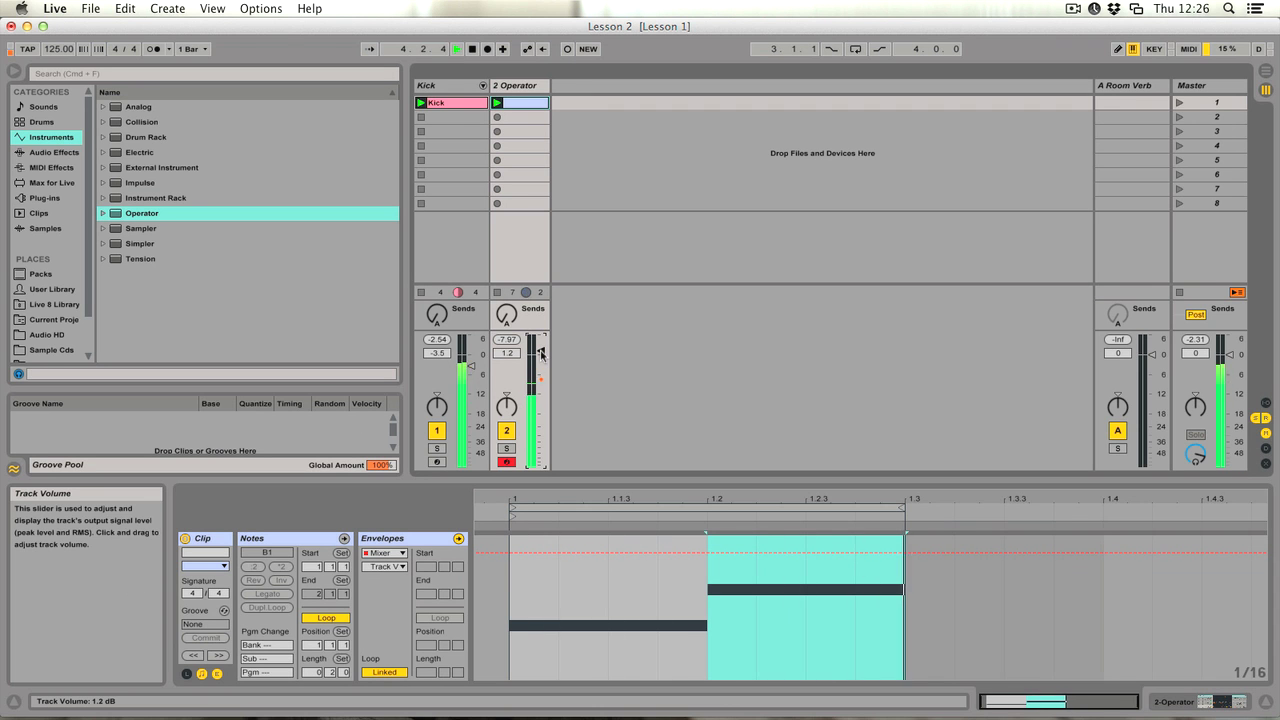
click(540, 87)
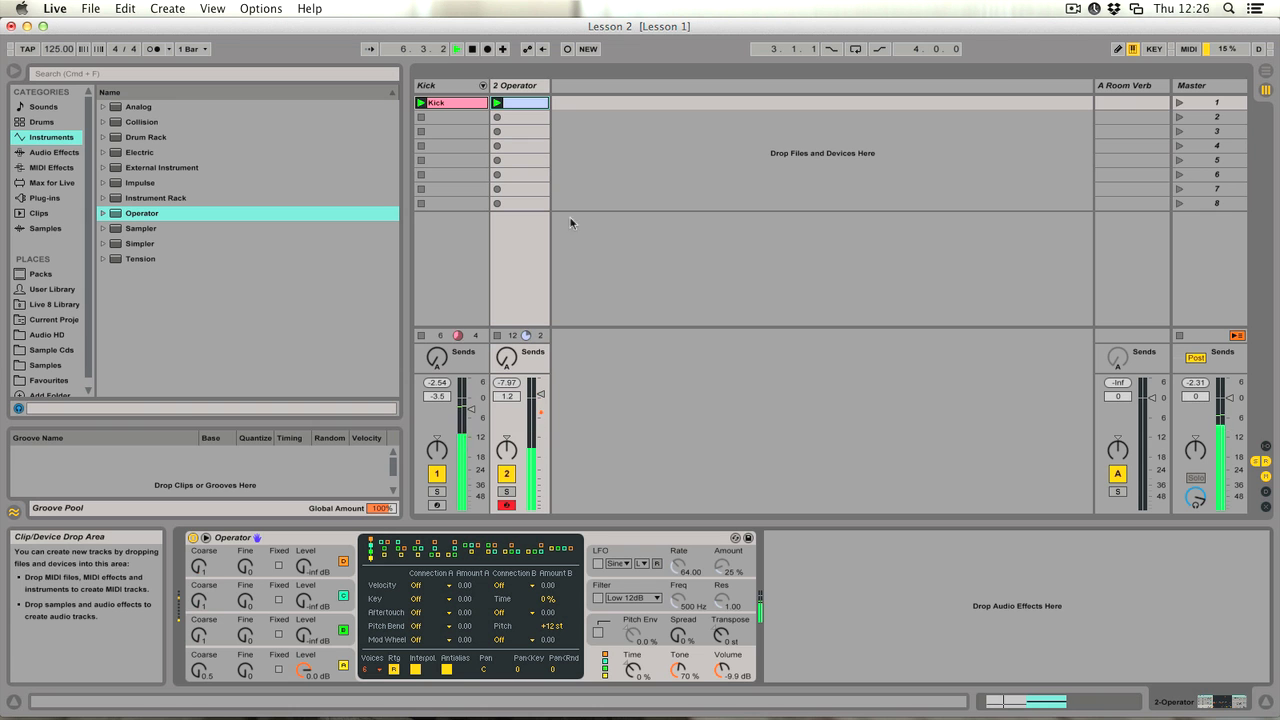
click(520, 103)
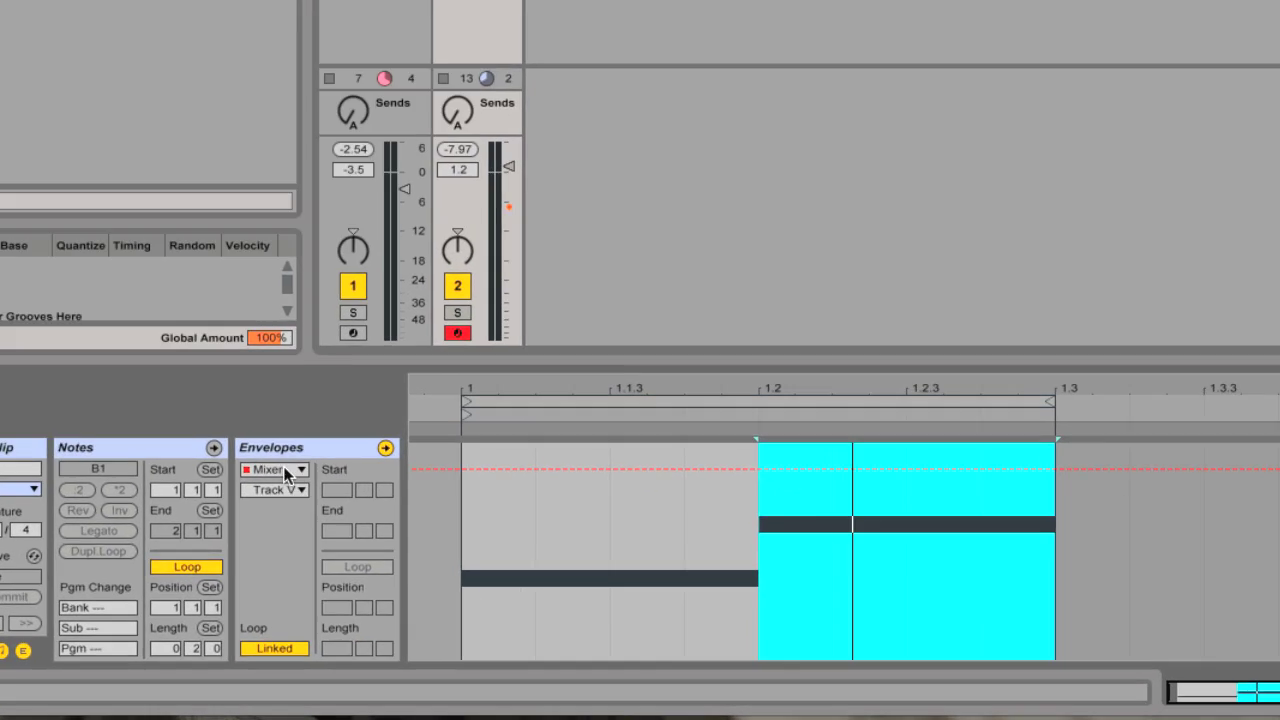
click(281, 493)
click(294, 548)
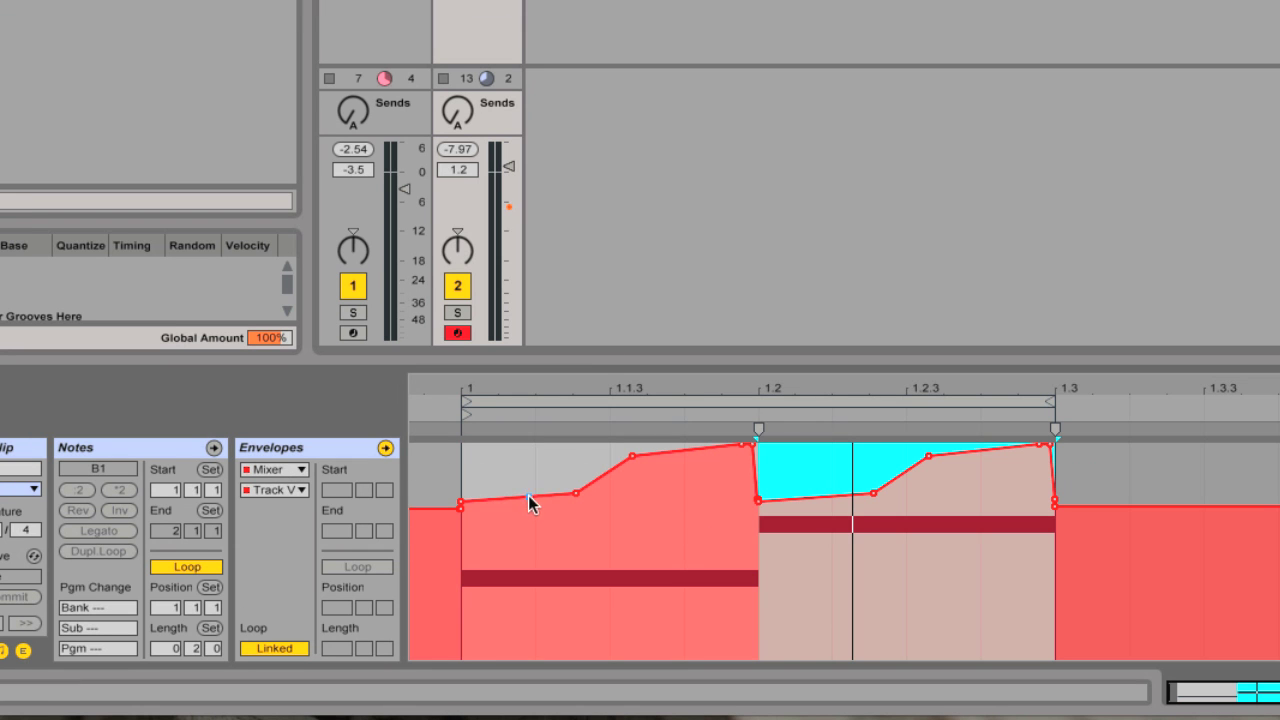
- Lower the opening segments of both volume ramps and the end level at 1.3, removing the surplus breakpoints at 1, 1.2 and 1.3
click(658, 618)
drag(540, 497, 578, 547)
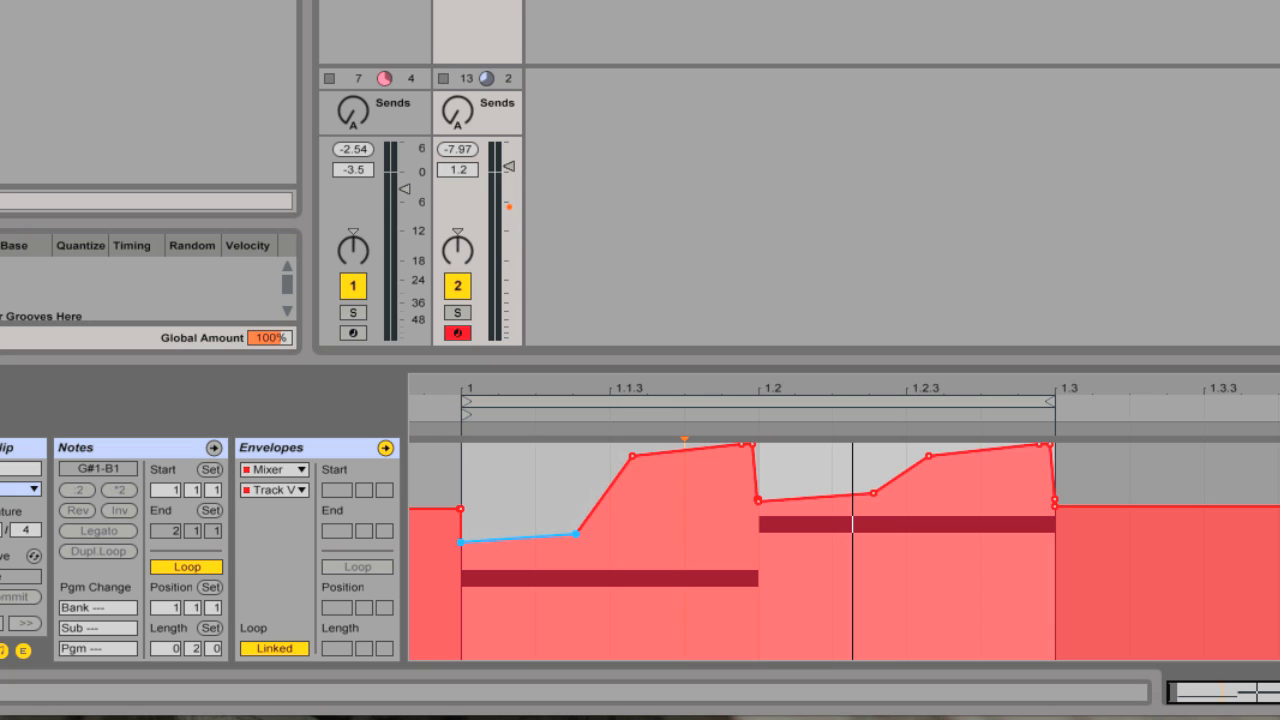
drag(826, 503, 826, 540)
mouse_move(760, 505)
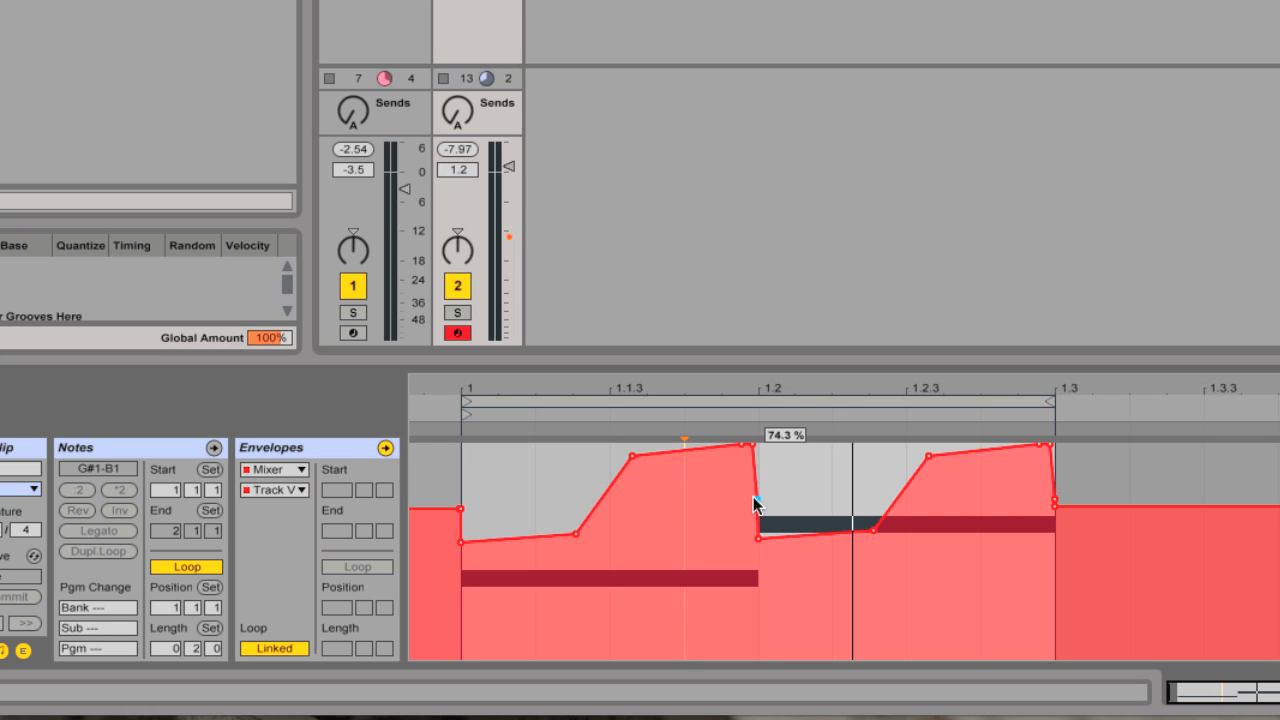
drag(1053, 508, 1056, 534)
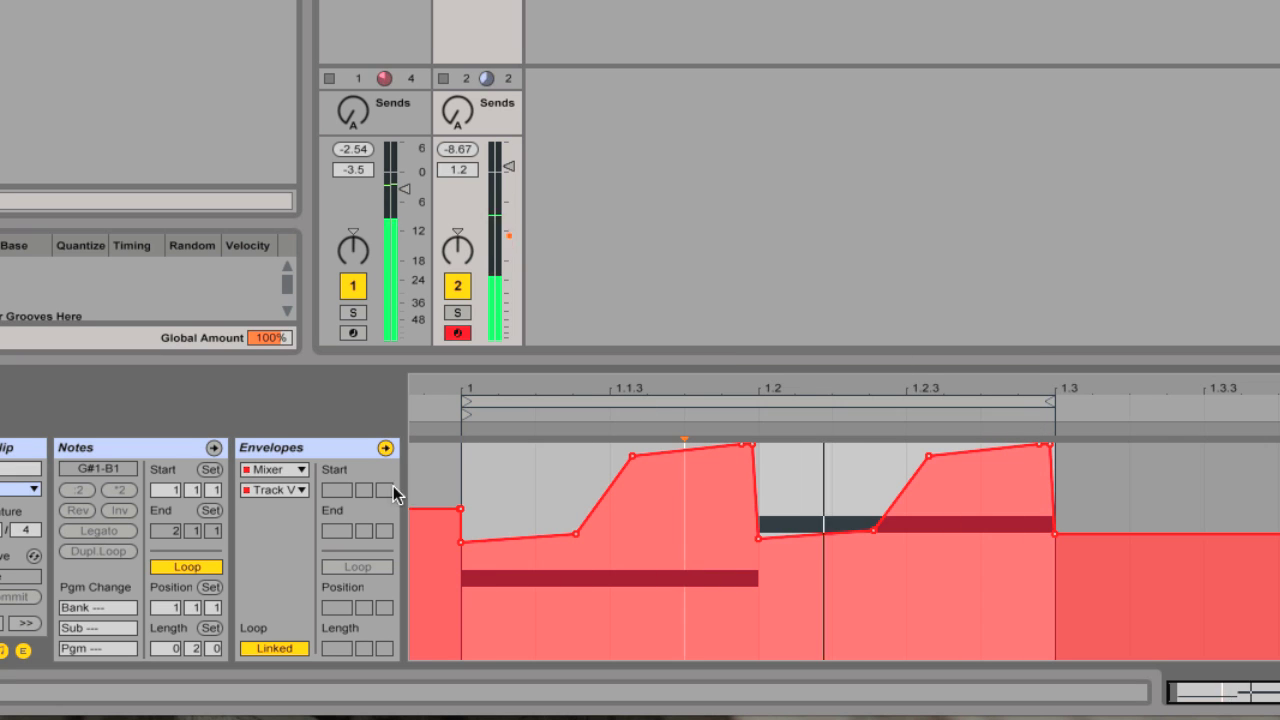
click(461, 508)
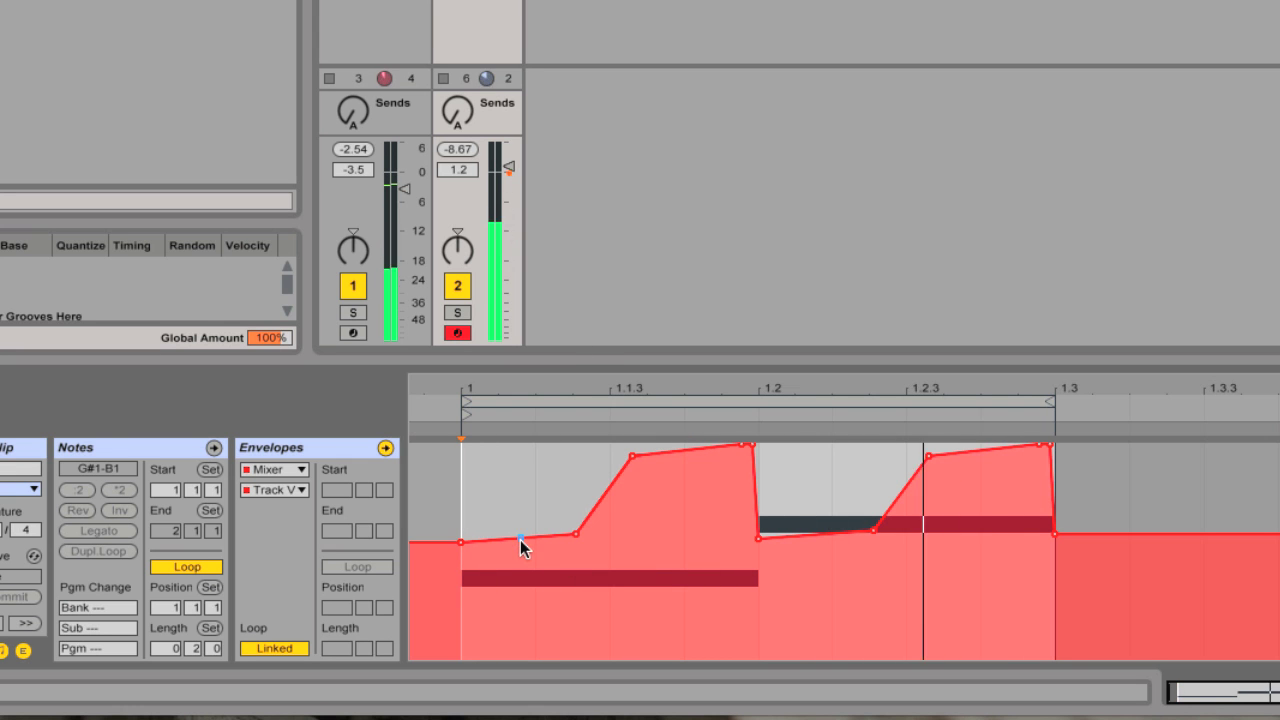
drag(521, 547, 523, 550)
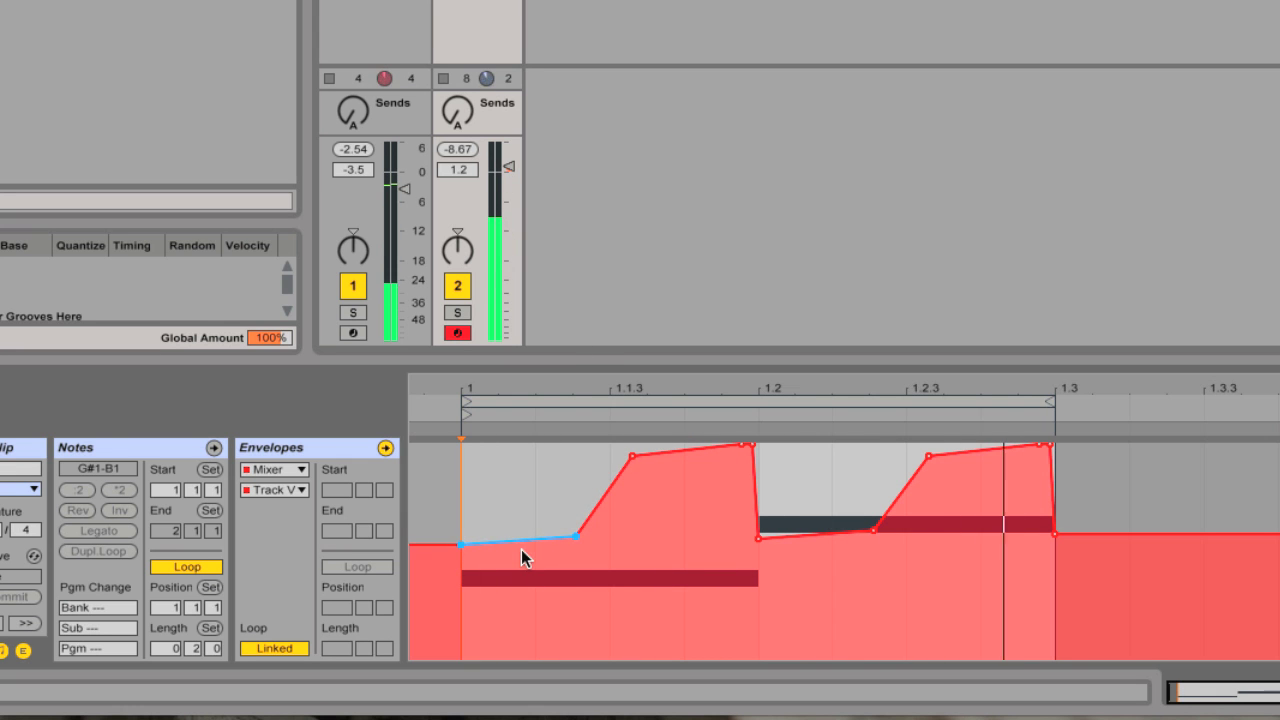